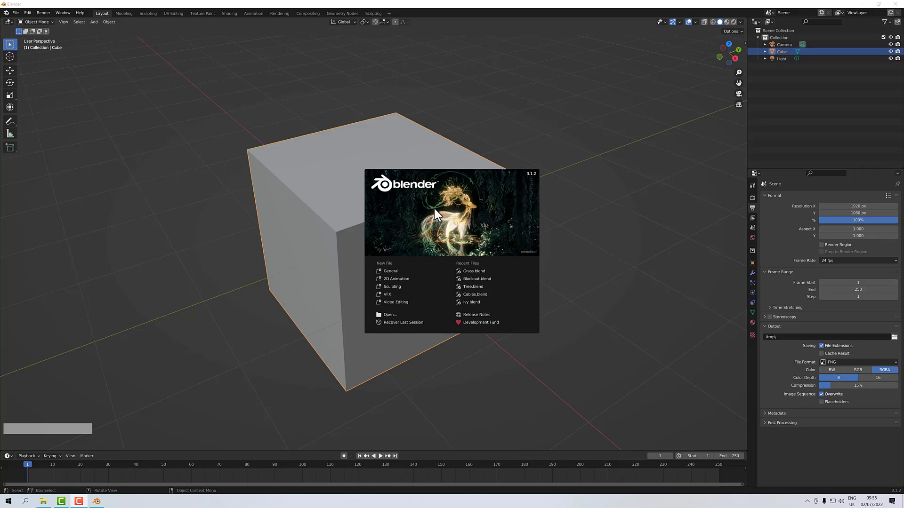
# Start a new General file and frame the default cube in the 3D viewport
pyautogui.click(387, 271)
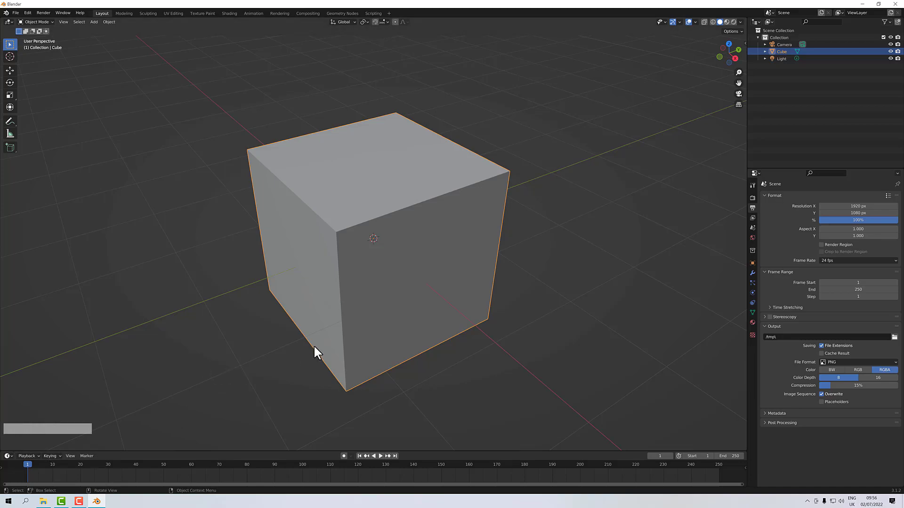
pyautogui.keyDown('alt'); pyautogui.moveTo(478, 350); pyautogui.dragTo(588, 214); pyautogui.keyUp('alt')
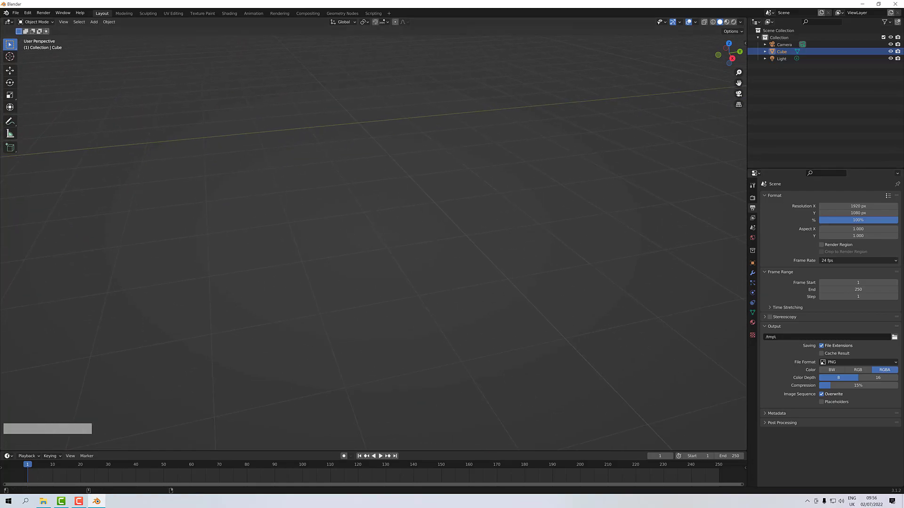
pyautogui.keyDown('alt'); pyautogui.moveTo(689, 235); pyautogui.dragTo(523, 236); pyautogui.keyUp('alt')
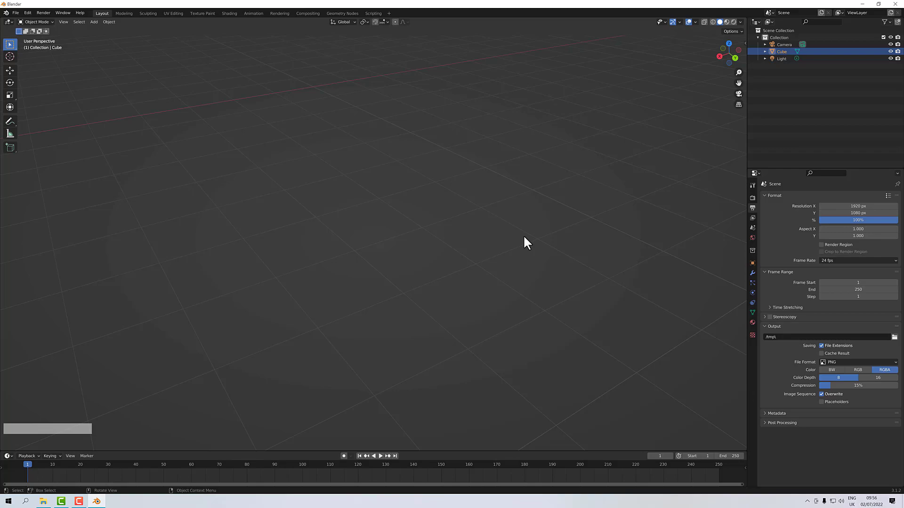
pyautogui.press('KP_Decimal')
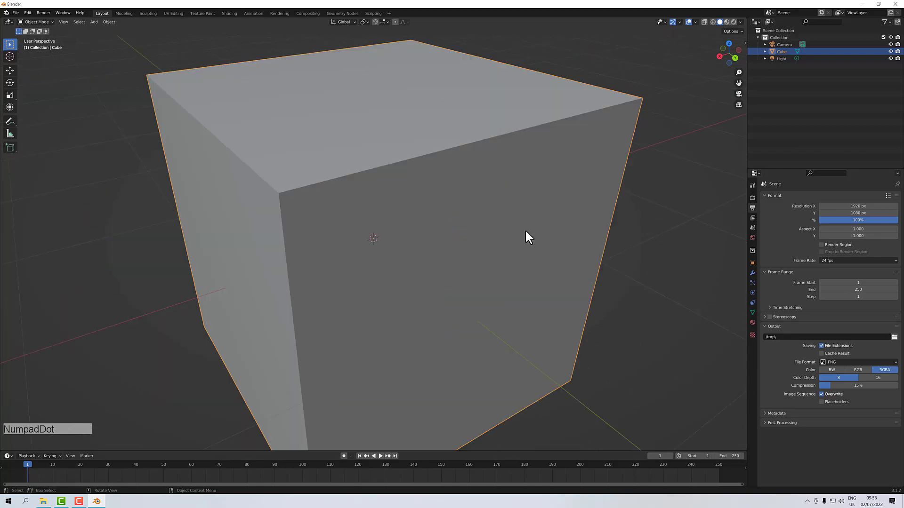
# Select the cube in the Outliner and frame it in the 3D viewport
pyautogui.scroll(-6, 526, 231)
pyautogui.keyDown('alt'); pyautogui.moveTo(525, 231); pyautogui.dragTo(0, 229); pyautogui.keyUp('alt')
pyautogui.click(554, 212)
pyautogui.press('KP_Decimal')
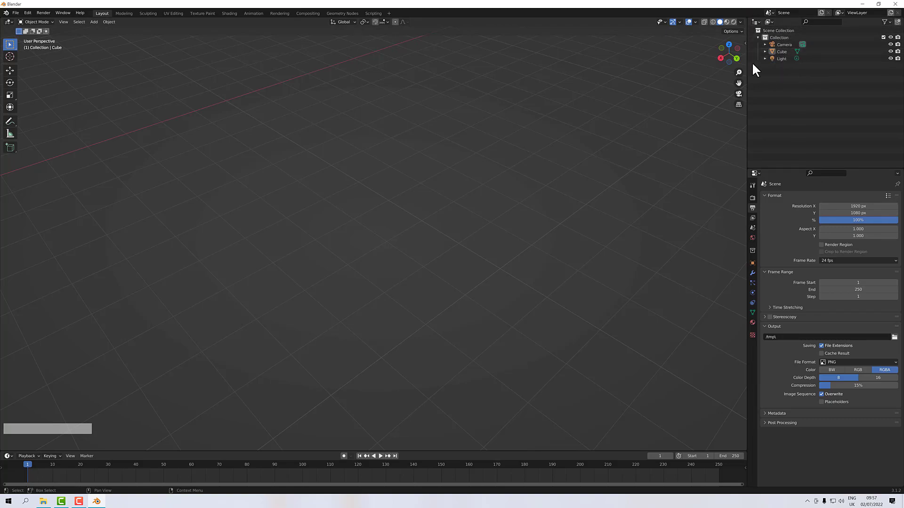
pyautogui.click(781, 53)
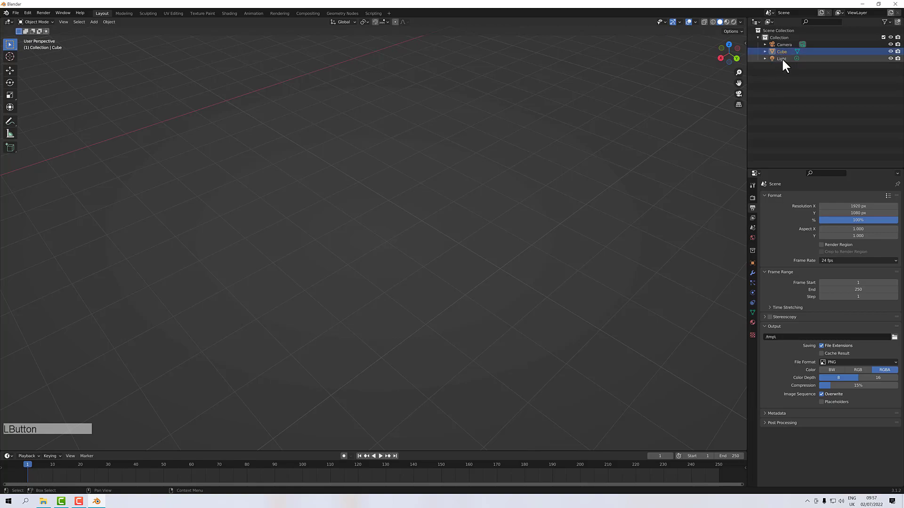
pyautogui.keyDown('alt'); pyautogui.moveTo(601, 127); pyautogui.dragTo(600, 131); pyautogui.keyUp('alt')
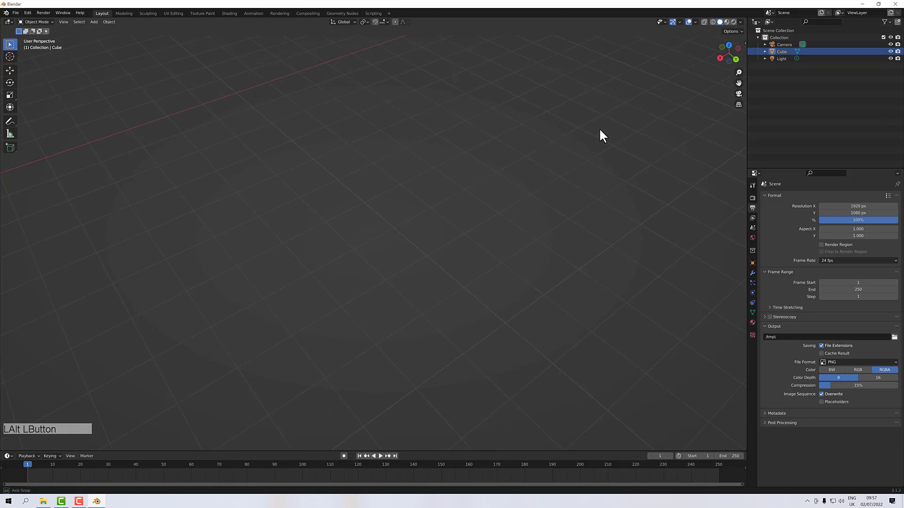
pyautogui.press('KP_Decimal')
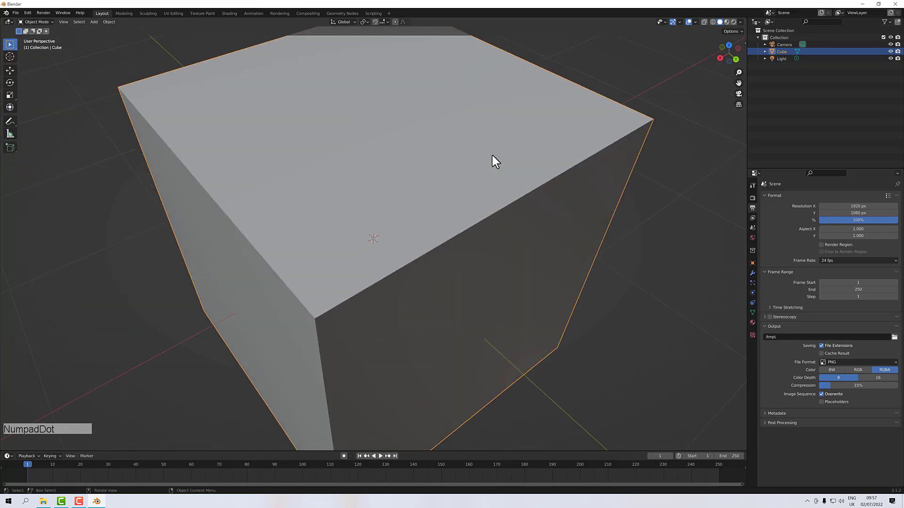
# Pan away from the cube and recentre the viewport on the selected cube
pyautogui.moveTo(496, 154)
pyautogui.keyDown('alt'); pyautogui.mouseDown()
pyautogui.moveTo(487, 127)
pyautogui.moveTo(494, 158)
pyautogui.mouseUp(); pyautogui.keyUp('alt')
pyautogui.scroll(-3, 491, 146)
pyautogui.keyDown('alt'); pyautogui.keyDown('shift'); pyautogui.moveTo(495, 158); pyautogui.dragTo(470, 177); pyautogui.keyUp('shift'); pyautogui.keyUp('alt')
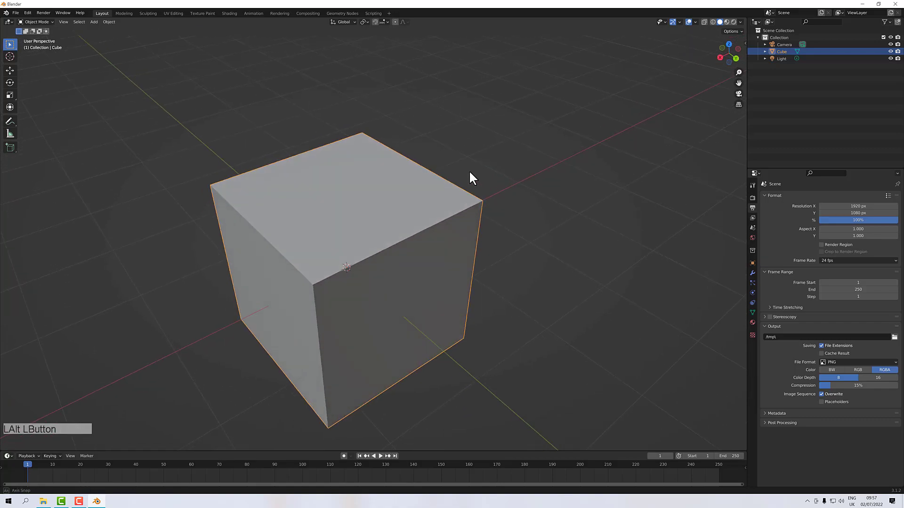
pyautogui.keyDown('alt'); pyautogui.keyDown('shift'); pyautogui.moveTo(636, 139); pyautogui.dragTo(201, 184); pyautogui.keyUp('shift'); pyautogui.keyUp('alt')
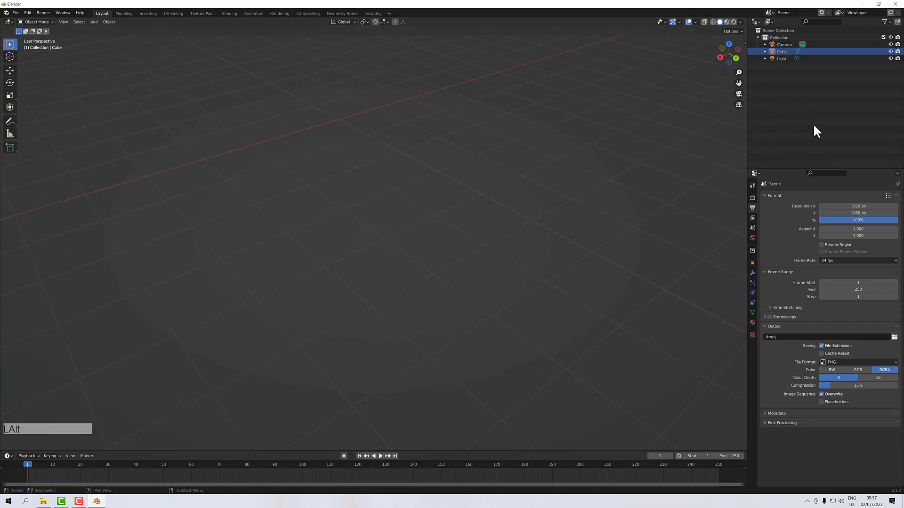
pyautogui.click(795, 112)
pyautogui.press('KP_Decimal')
pyautogui.keyDown('alt'); pyautogui.moveTo(509, 198); pyautogui.dragTo(332, 169); pyautogui.keyUp('alt')
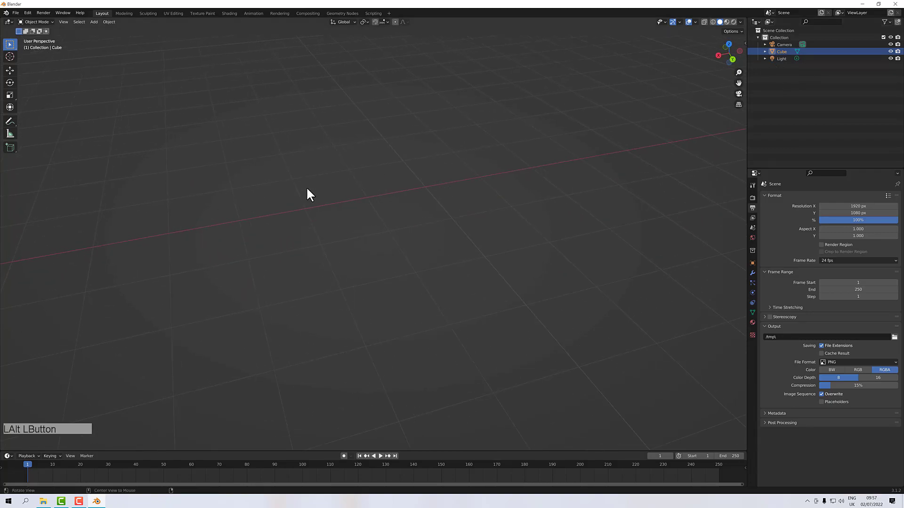
pyautogui.press('KP_Decimal')
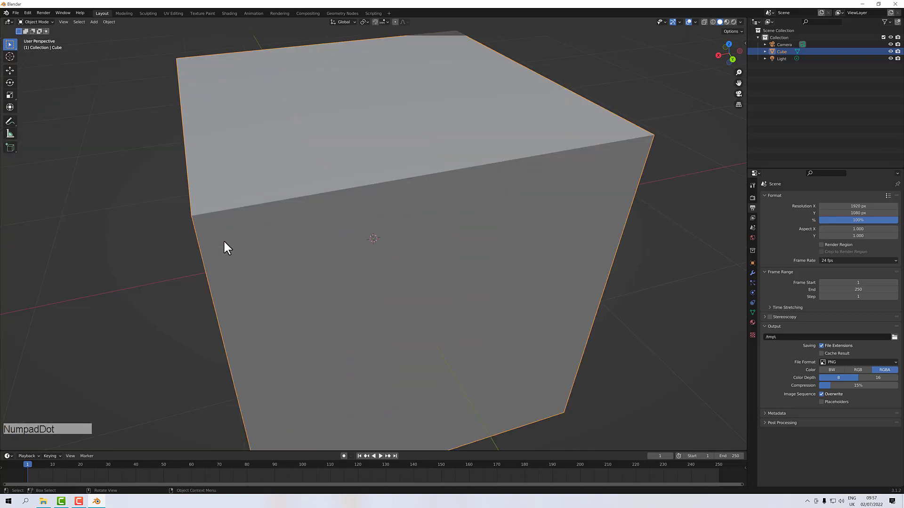
# Zoom out and orbit to view the whole cube from a corner angle
pyautogui.scroll(-5, 306, 251)
pyautogui.moveTo(314, 251)
pyautogui.keyDown('alt'); pyautogui.mouseDown()
pyautogui.moveTo(360, 248)
pyautogui.moveTo(328, 251)
pyautogui.mouseUp(); pyautogui.keyUp('alt')
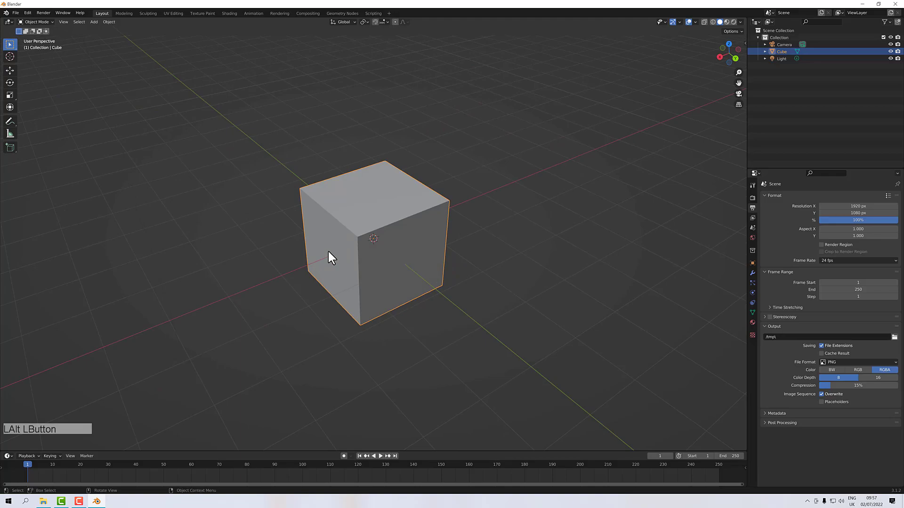
pyautogui.keyDown('alt'); pyautogui.moveTo(433, 262); pyautogui.dragTo(460, 257); pyautogui.keyUp('alt')
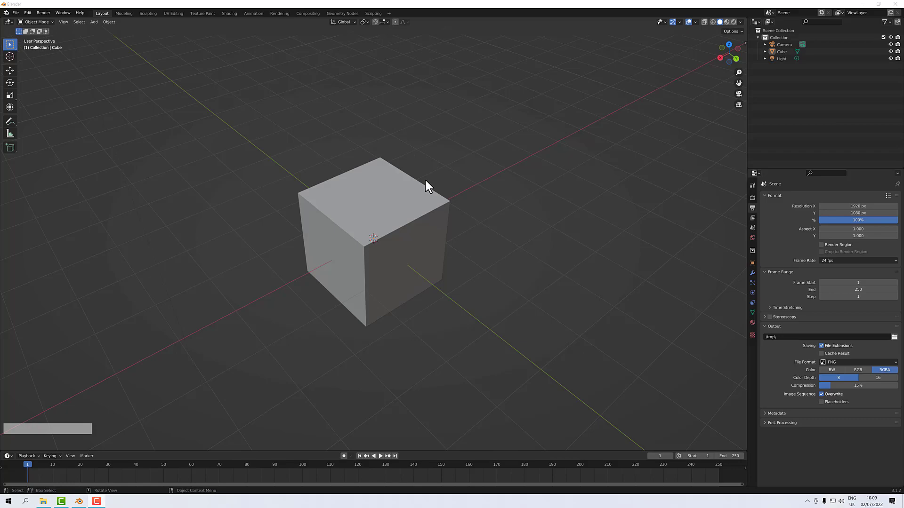
pyautogui.keyDown('alt'); pyautogui.click(436, 165); pyautogui.keyUp('alt')
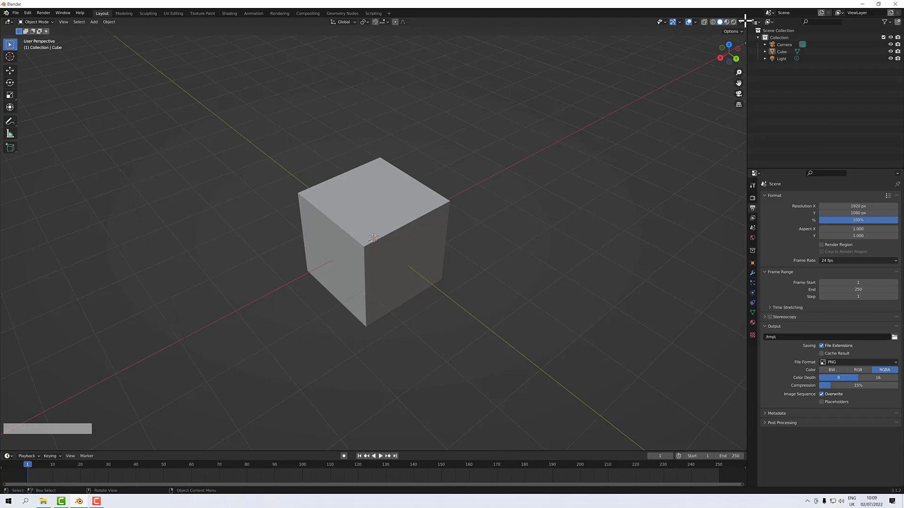
# Split the 3D viewport into two side-by-side areas and divide one of them into two stacked viewports
pyautogui.moveTo(745, 19); pyautogui.dragTo(372, 42)
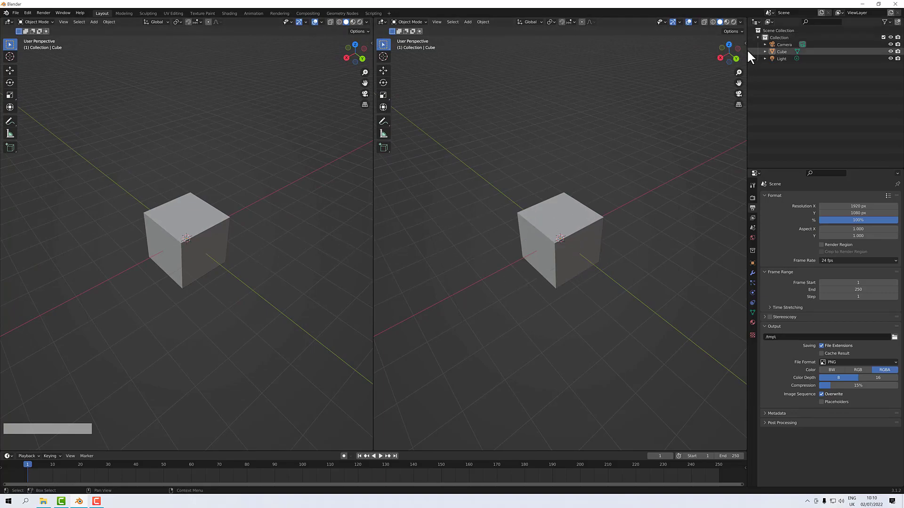
pyautogui.moveTo(746, 18); pyautogui.dragTo(746, 19)
pyautogui.moveTo(745, 19); pyautogui.dragTo(731, 237)
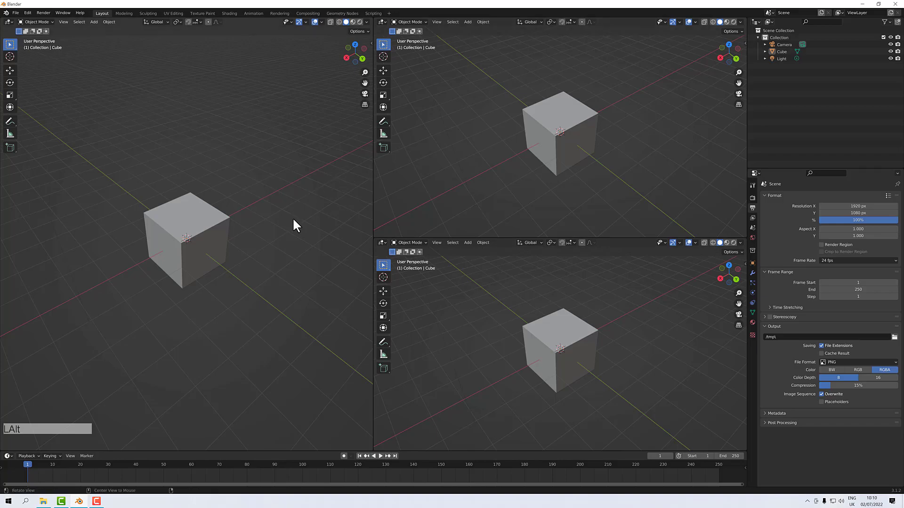
# Set the upper stacked viewport to front orthographic view and the lower one to right orthographic view
pyautogui.keyDown('alt'); pyautogui.moveTo(504, 171); pyautogui.dragTo(481, 140); pyautogui.keyUp('alt')
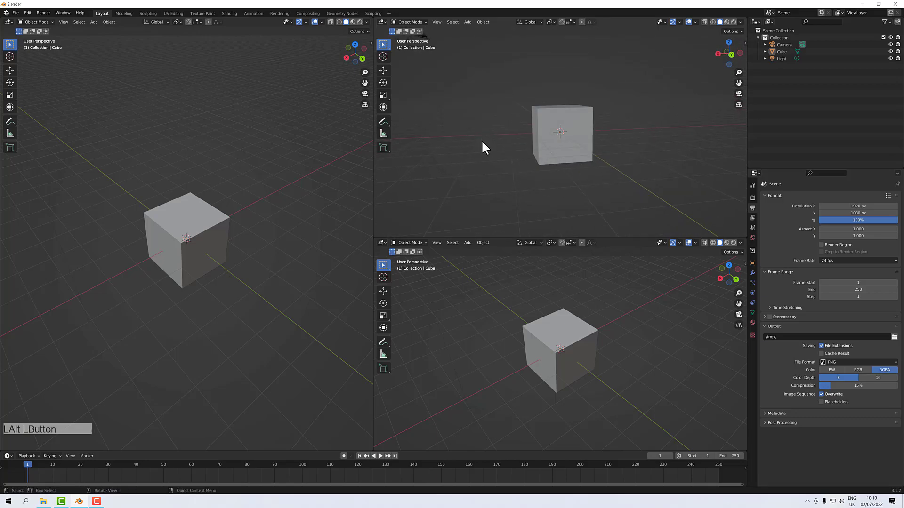
pyautogui.press('KP_1')
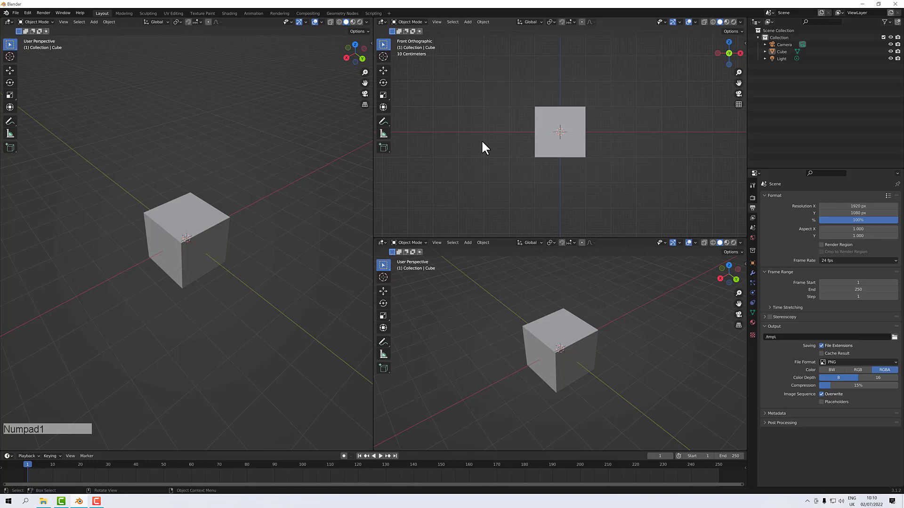
pyautogui.click(555, 331)
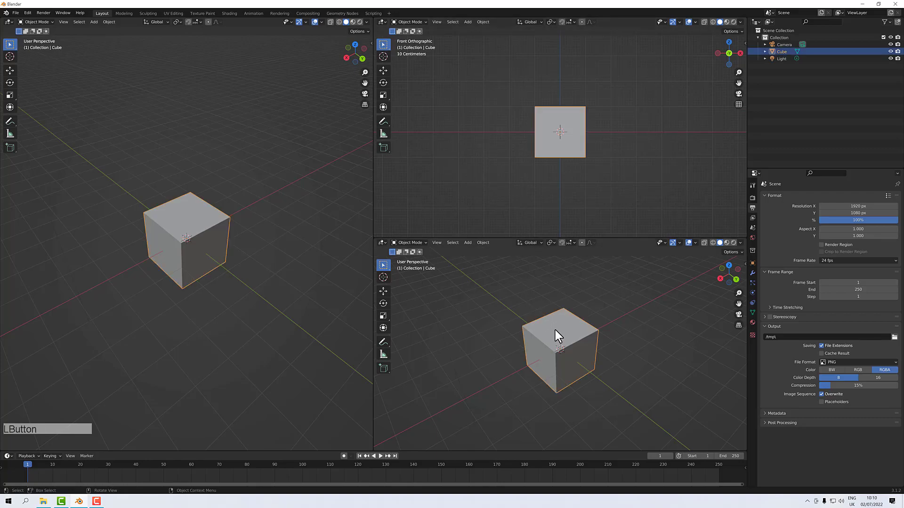
pyautogui.press('KP_3')
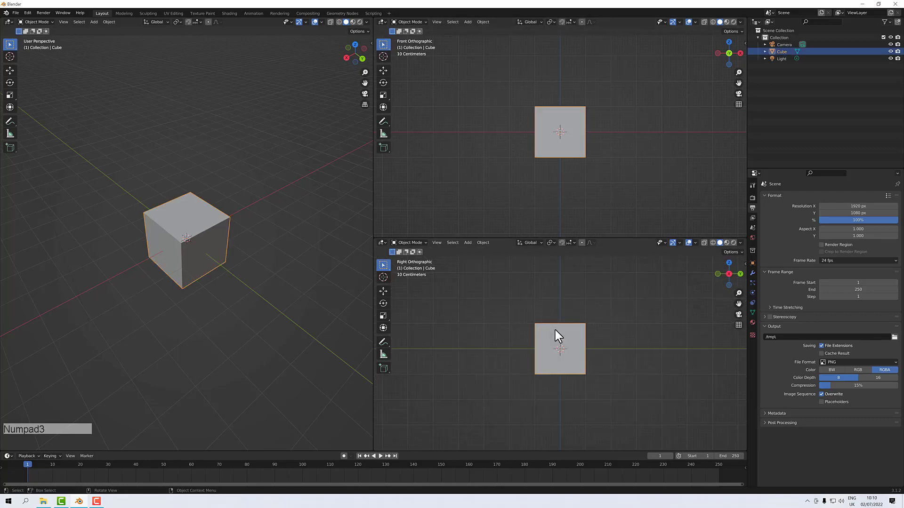
pyautogui.moveTo(231, 210)
pyautogui.keyDown('alt'); pyautogui.mouseDown()
pyautogui.moveTo(280, 224)
pyautogui.moveTo(218, 237)
pyautogui.moveTo(246, 200)
pyautogui.moveTo(228, 204)
pyautogui.moveTo(236, 202)
pyautogui.mouseUp(); pyautogui.keyUp('alt')
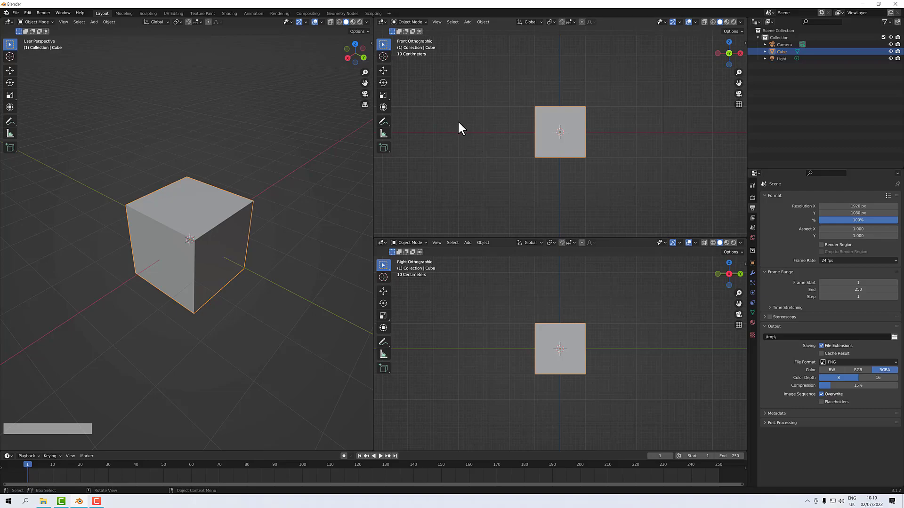
# Change the front orthographic viewport to the UV Editor
pyautogui.click(382, 22)
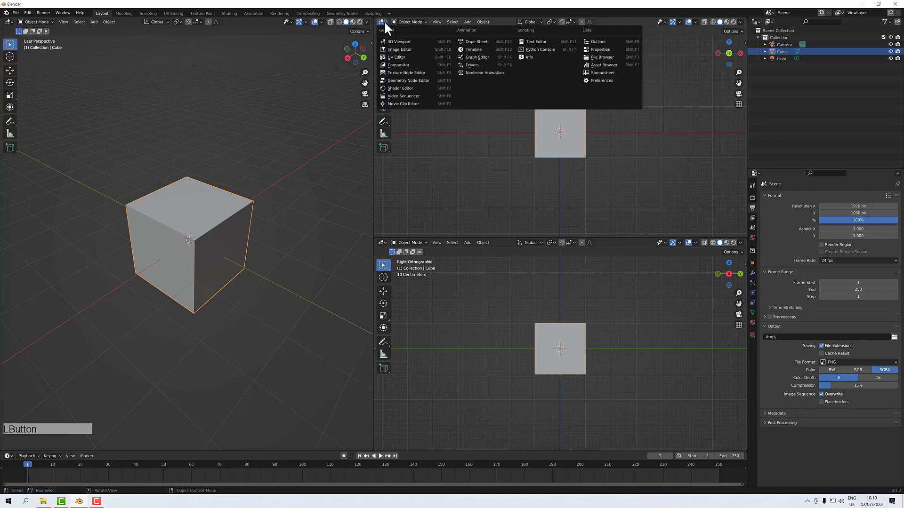
pyautogui.click(445, 200)
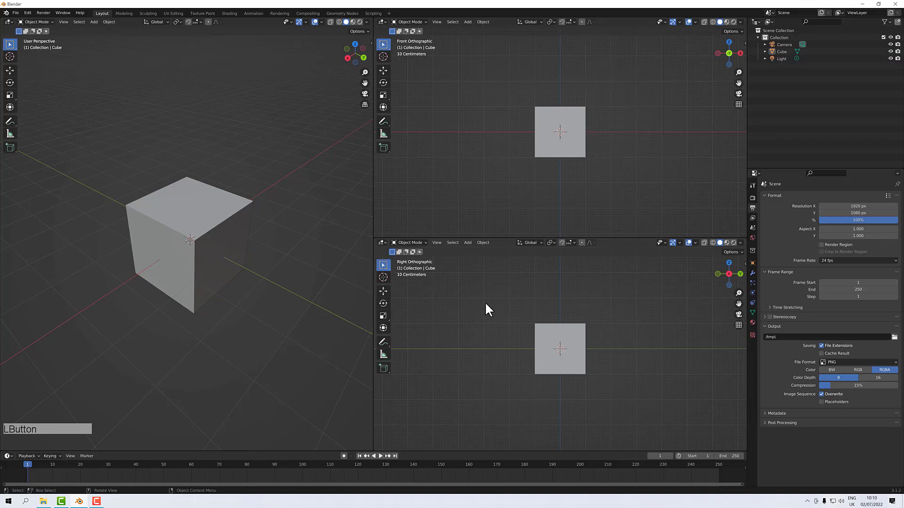
pyautogui.click(382, 23)
pyautogui.click(382, 22)
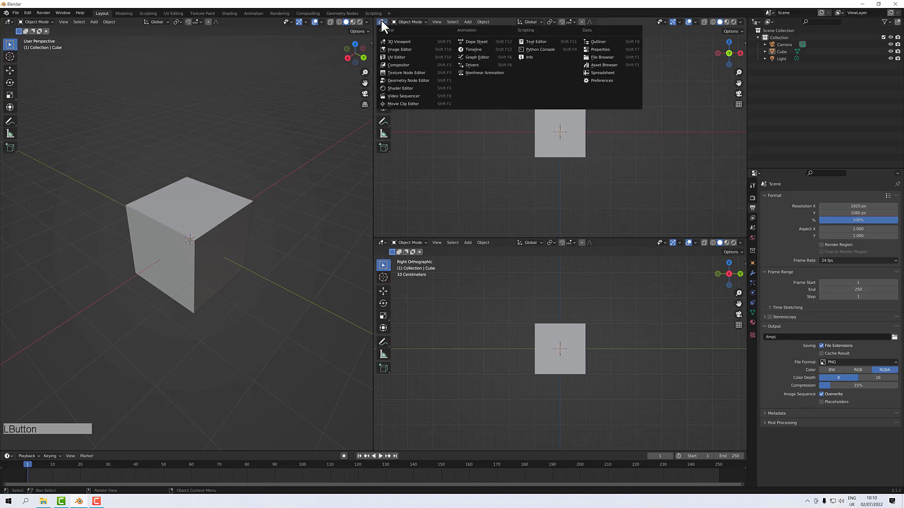
pyautogui.click(394, 57)
pyautogui.scroll(4, 537, 145)
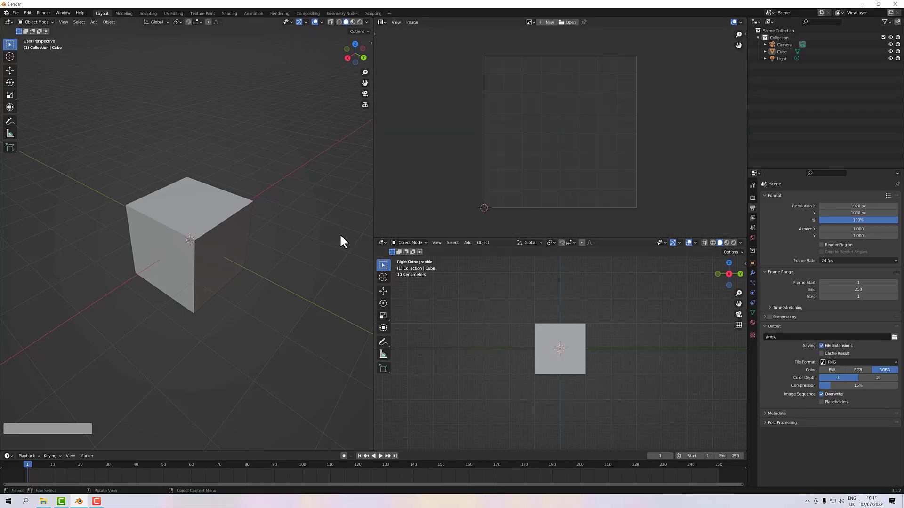
# Change the right orthographic viewport to the Shader Editor
pyautogui.click(382, 242)
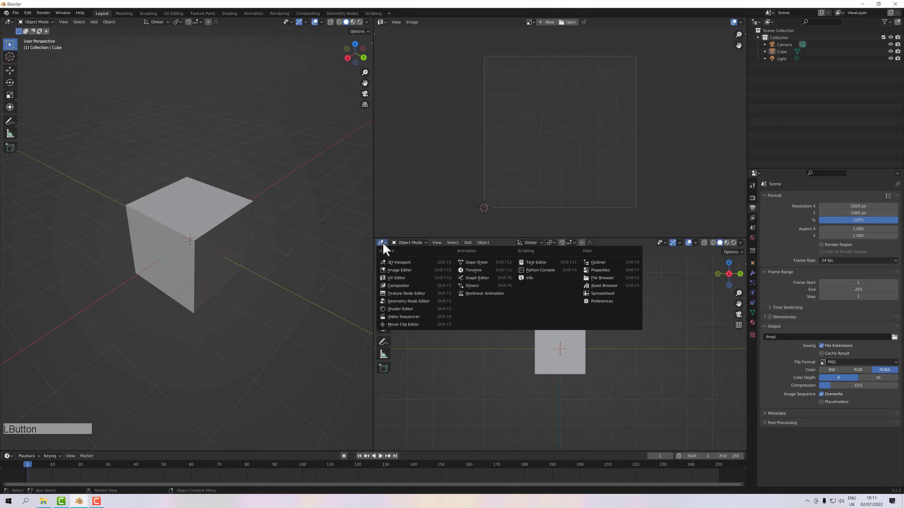
pyautogui.click(400, 309)
pyautogui.keyDown('alt'); pyautogui.moveTo(489, 301); pyautogui.dragTo(486, 256); pyautogui.keyUp('alt')
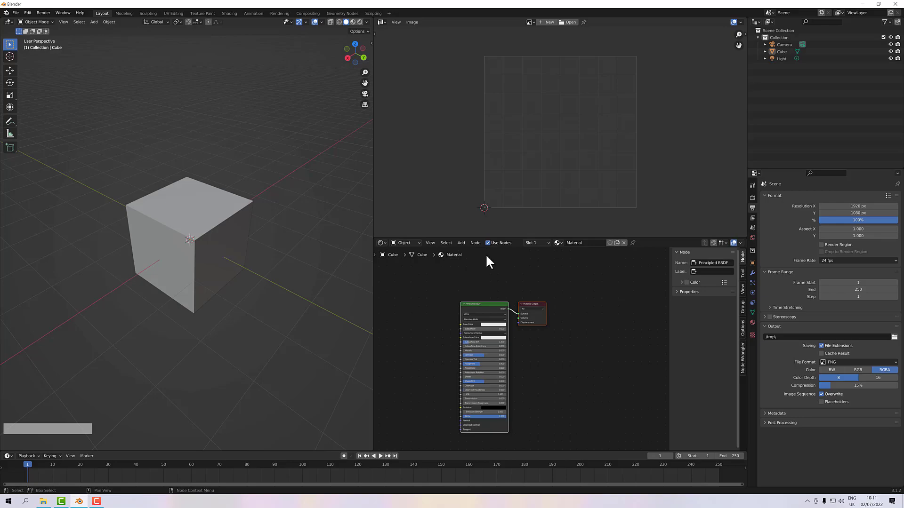
# Join the UV Editor area over the adjoining upper half of the 3D viewport
pyautogui.rightClick(372, 132)
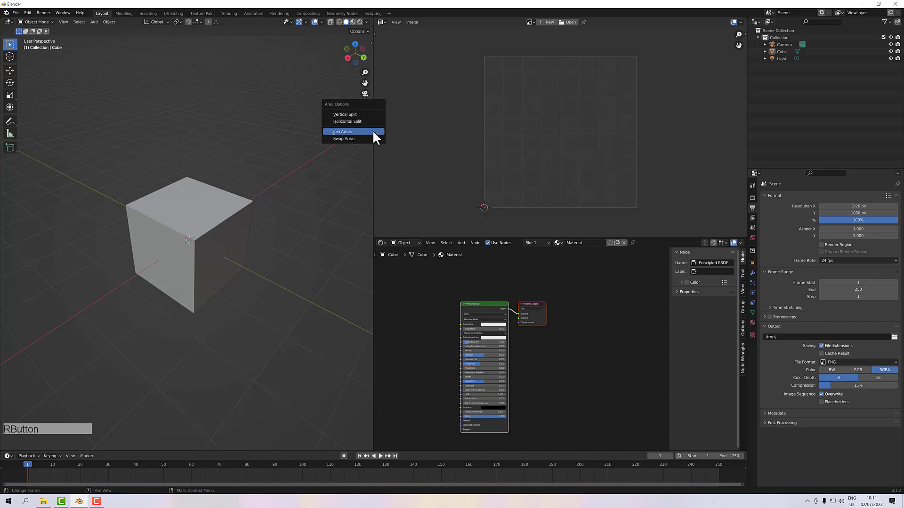
pyautogui.click(359, 132)
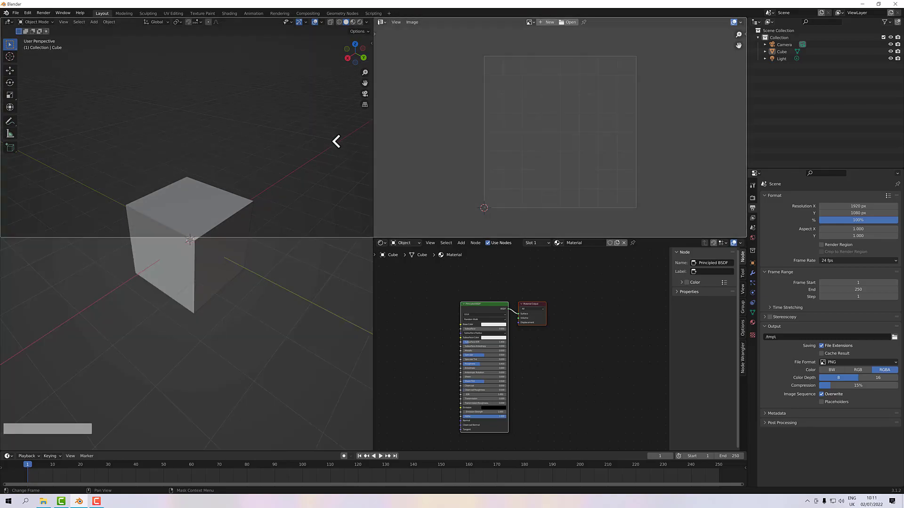
pyautogui.click(337, 141)
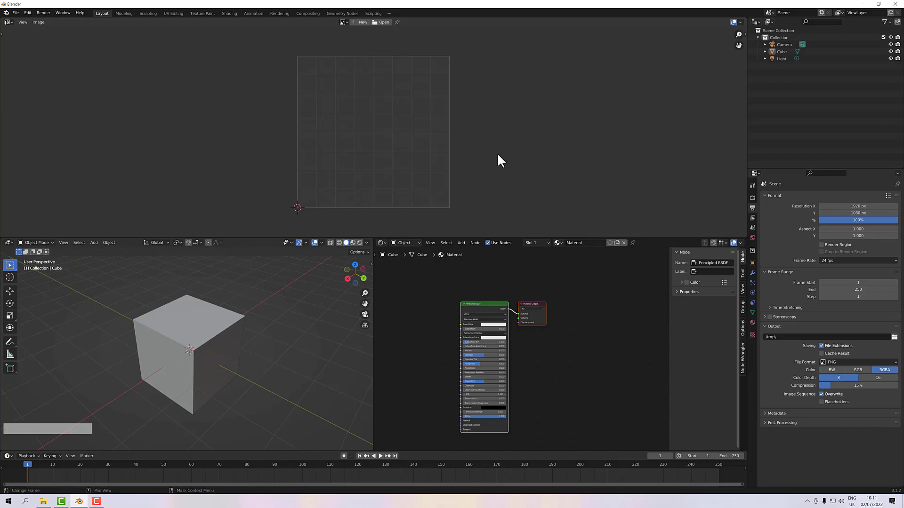
# Join the 3D viewport with the Shader Editor area so the 3D viewport takes over its space
pyautogui.rightClick(372, 342)
pyautogui.click(371, 341)
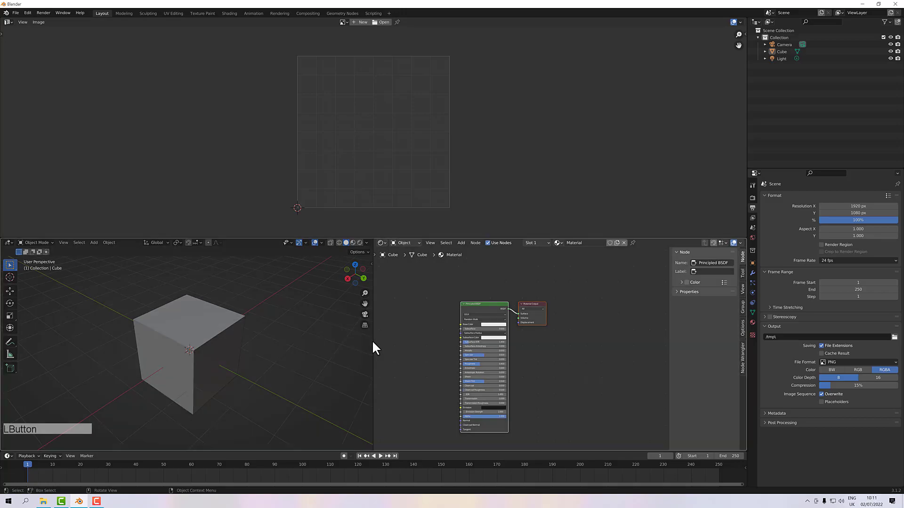
pyautogui.click(380, 341)
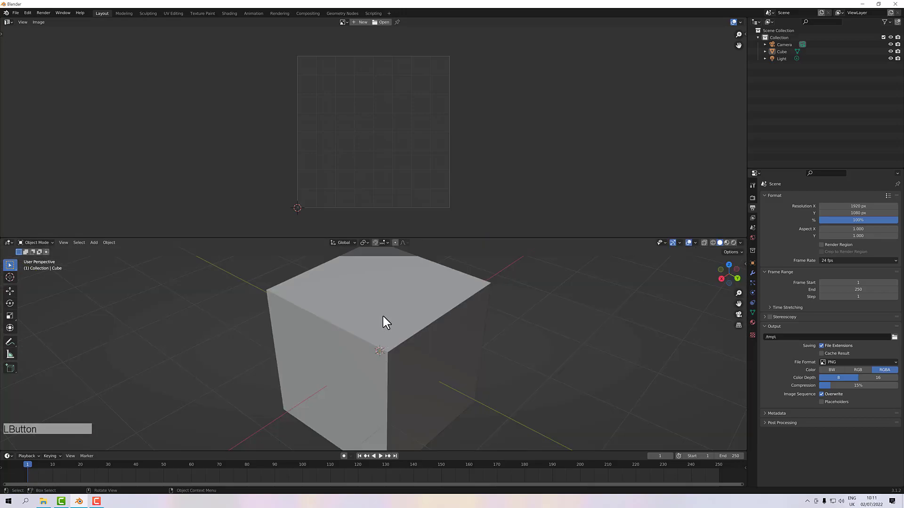
# Join the 3D viewport with the UV Editor above it so the 3D viewport takes over its space
pyautogui.rightClick(441, 237)
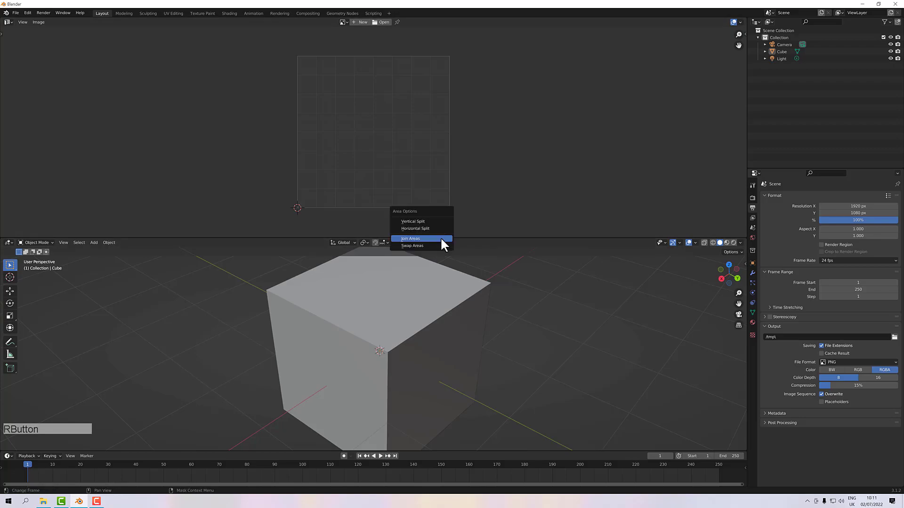
pyautogui.click(438, 239)
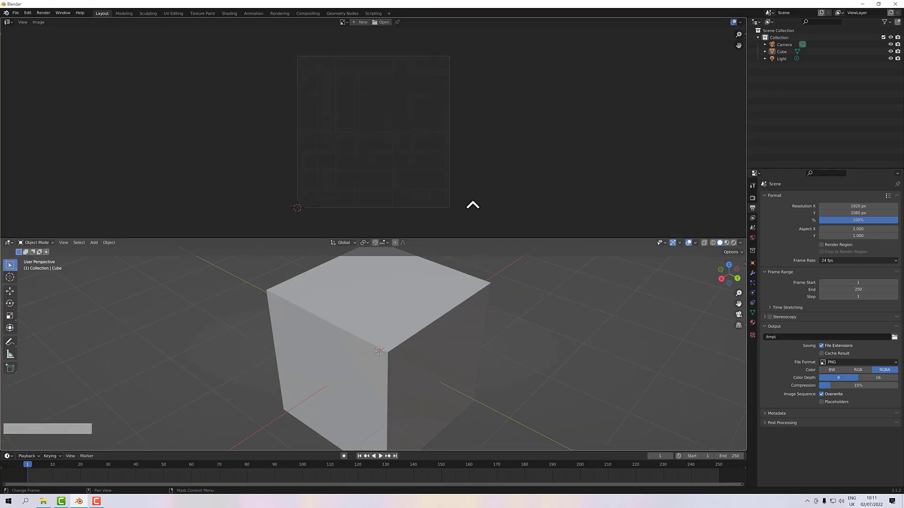
pyautogui.click(473, 204)
pyautogui.moveTo(473, 211)
pyautogui.keyDown('alt'); pyautogui.mouseDown()
pyautogui.moveTo(501, 216)
pyautogui.moveTo(471, 242)
pyautogui.moveTo(478, 230)
pyautogui.moveTo(470, 214)
pyautogui.moveTo(494, 224)
pyautogui.moveTo(484, 202)
pyautogui.moveTo(497, 219)
pyautogui.moveTo(472, 220)
pyautogui.moveTo(487, 215)
pyautogui.mouseUp(); pyautogui.keyUp('alt')
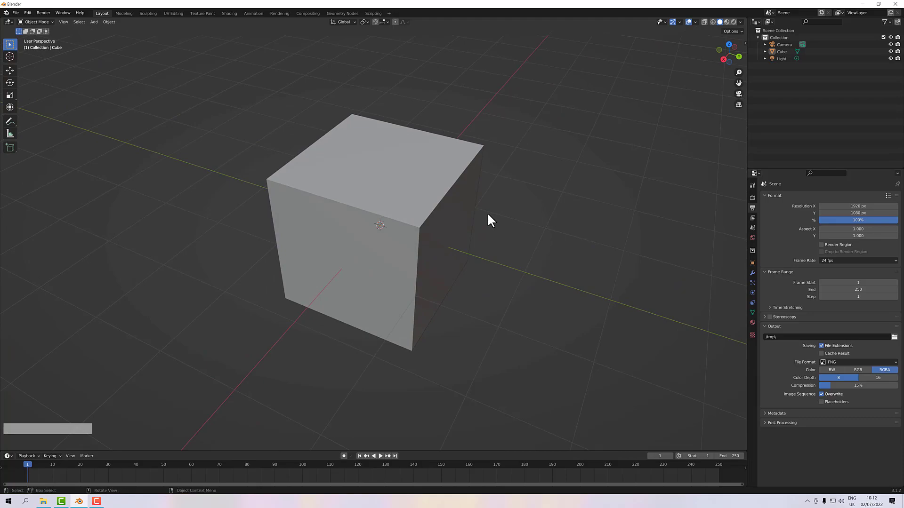
# Split the 3D viewport into two side-by-side viewports and join them back into a single viewport
pyautogui.click(746, 19)
pyautogui.moveTo(745, 19); pyautogui.dragTo(402, 147)
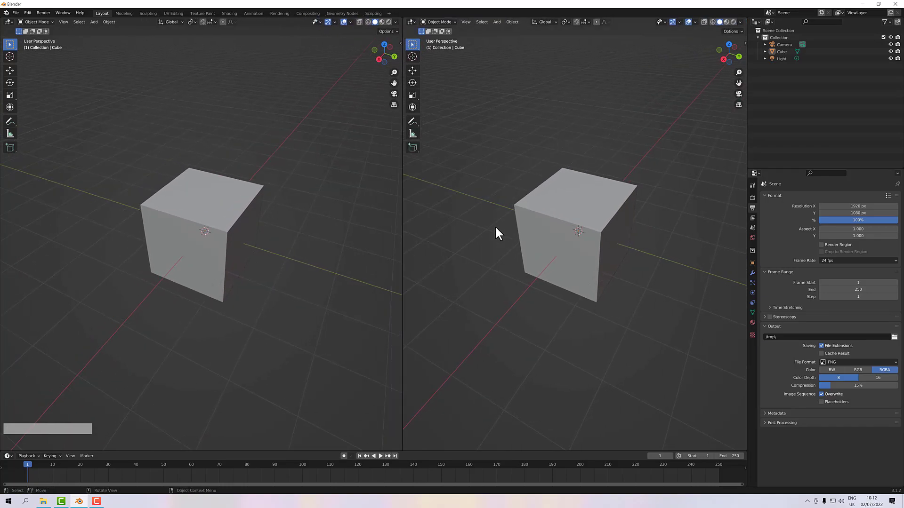
pyautogui.rightClick(402, 215)
pyautogui.click(403, 216)
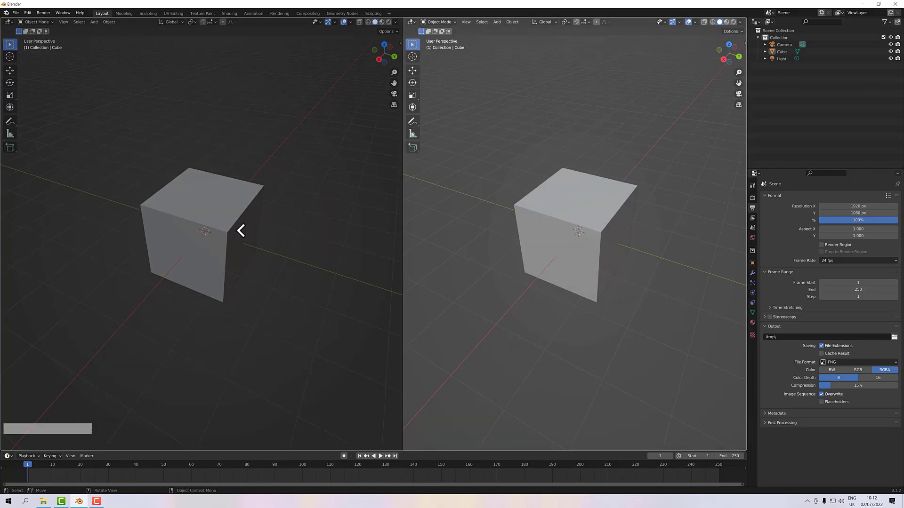
pyautogui.click(241, 231)
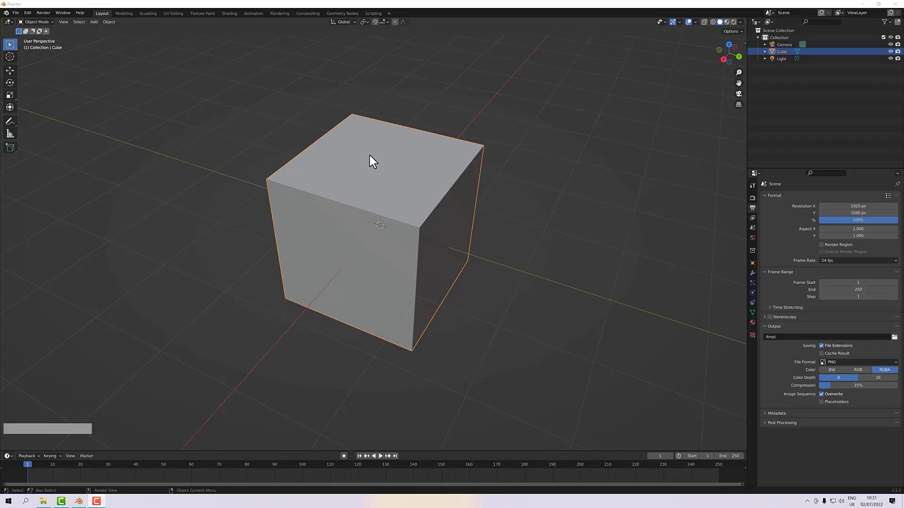
pyautogui.keyDown('alt'); pyautogui.moveTo(454, 263); pyautogui.dragTo(410, 269); pyautogui.keyUp('alt')
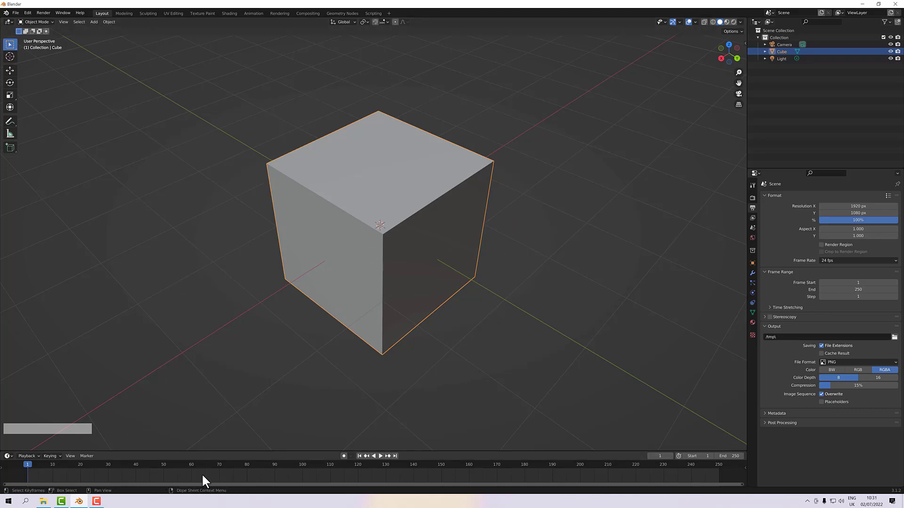
# View the Modeling workspace, and widen the brush toolbar in the Sculpting workspace until the brush names show
pyautogui.click(122, 13)
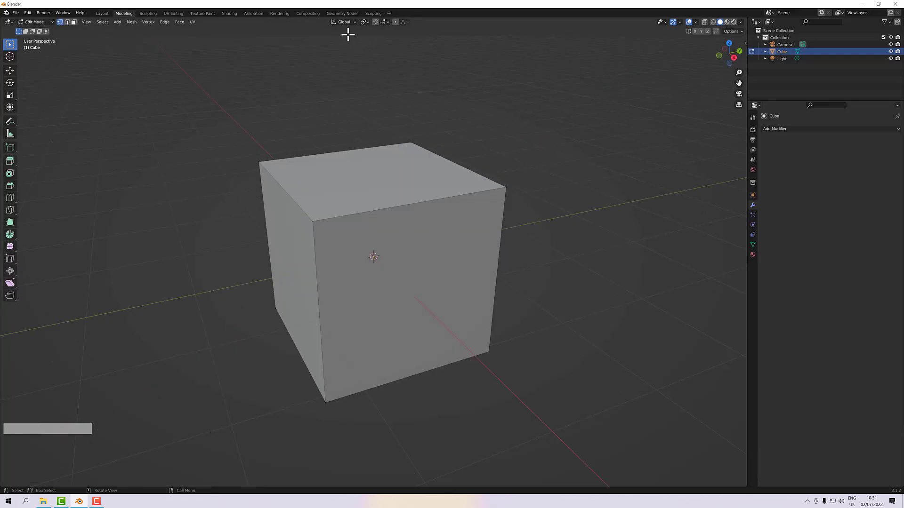
pyautogui.click(150, 14)
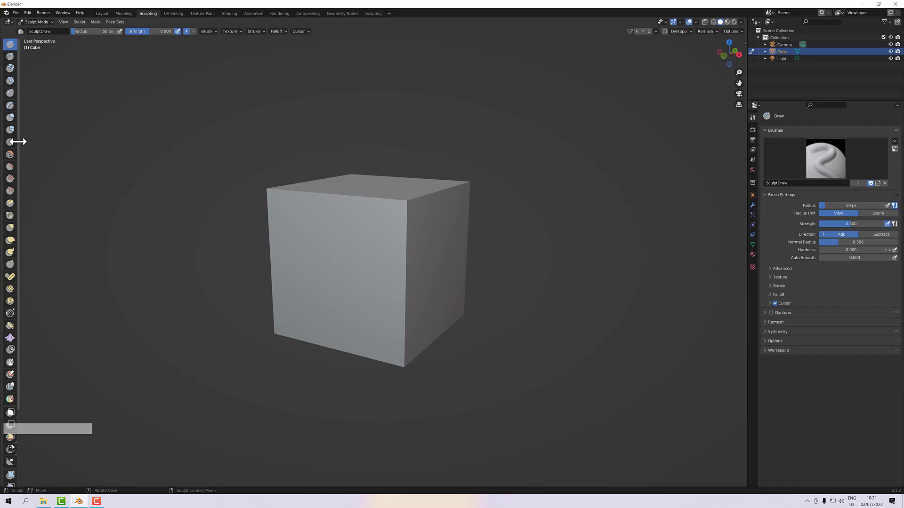
pyautogui.moveTo(18, 143); pyautogui.dragTo(69, 143)
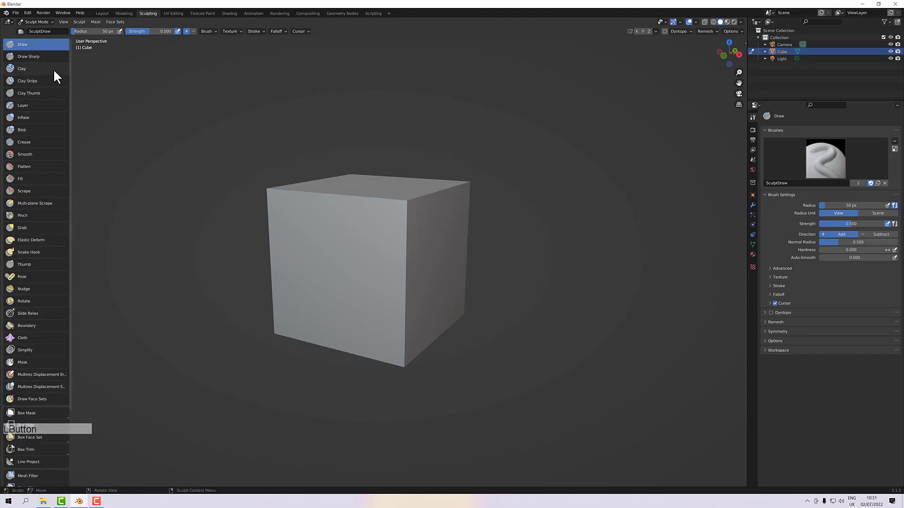
# Look through the UV Editing, Texture Paint, Shading and Animation workspaces
pyautogui.click(168, 12)
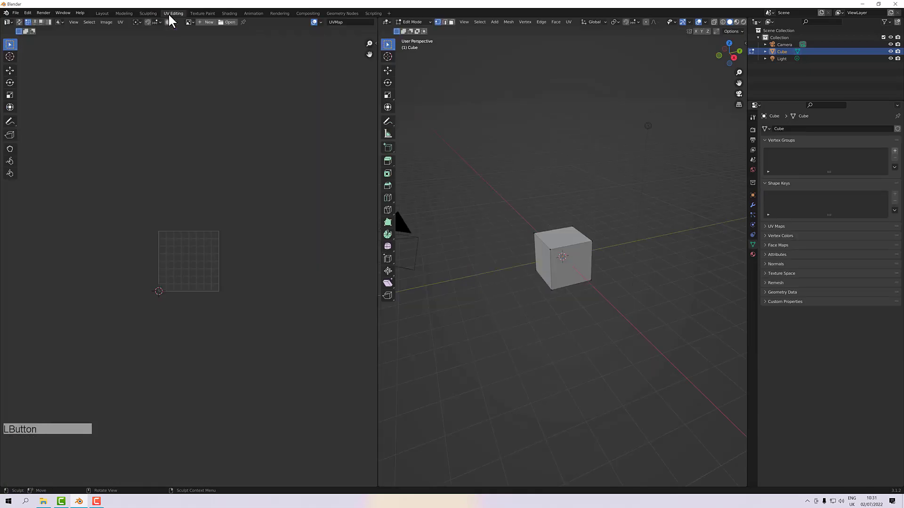
pyautogui.click(203, 12)
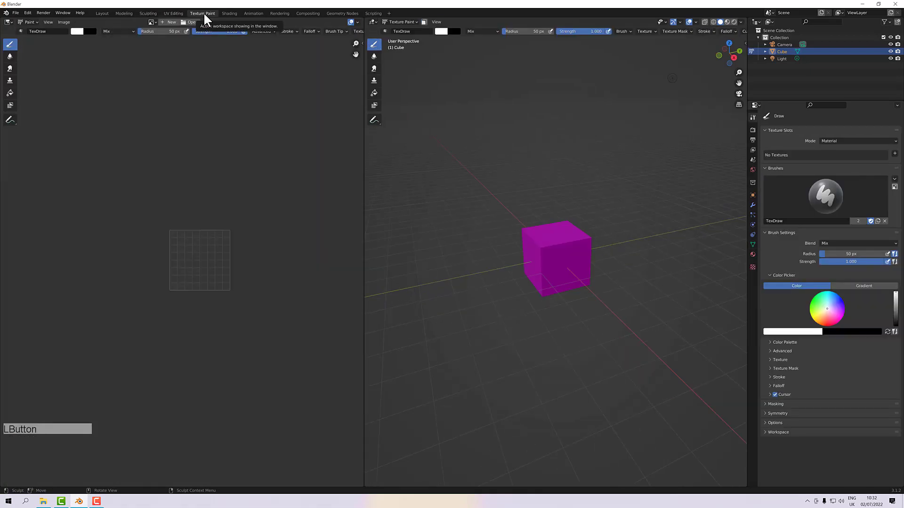
pyautogui.click(229, 13)
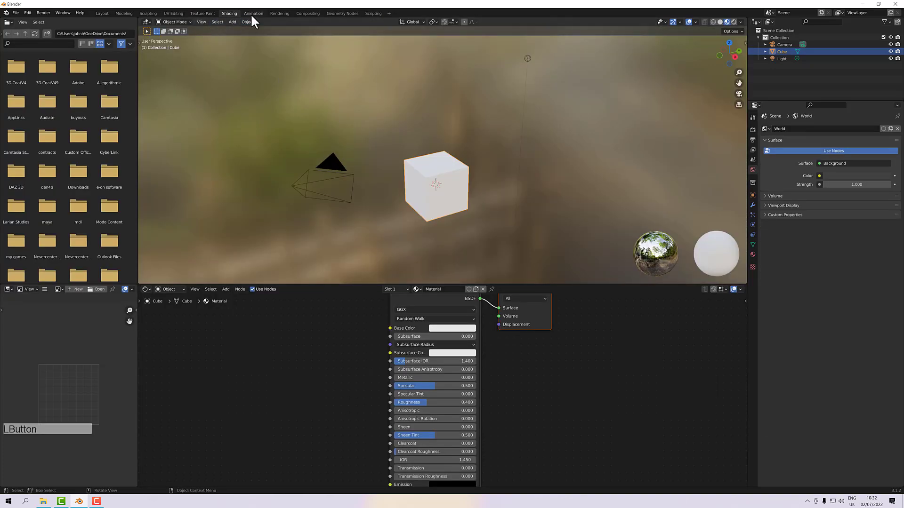
pyautogui.click(253, 13)
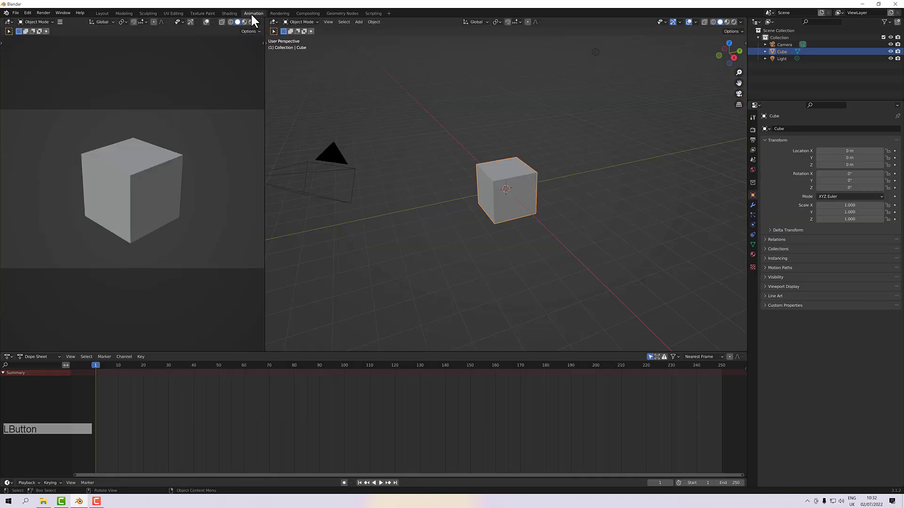
# Look through the Rendering, Compositing, Geometry Nodes and Scripting workspaces and return to the Layout workspace
pyautogui.click(282, 12)
pyautogui.click(311, 13)
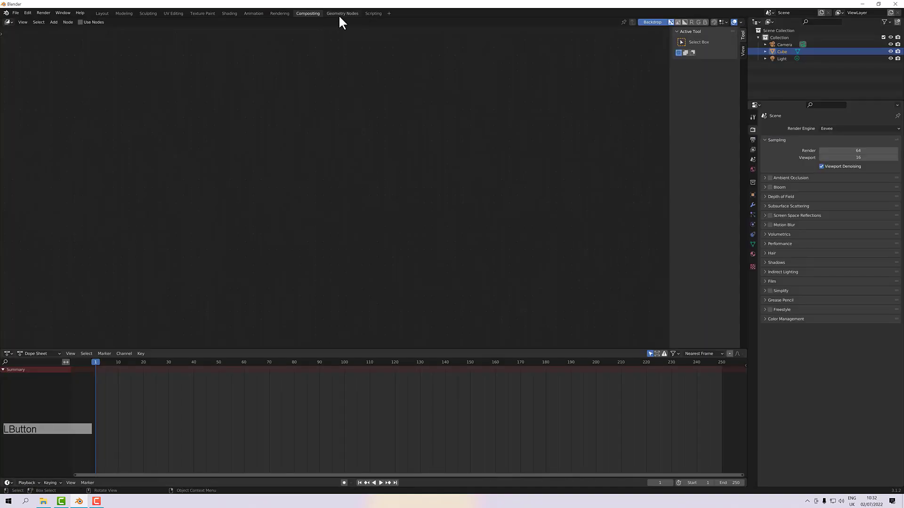
pyautogui.click(341, 14)
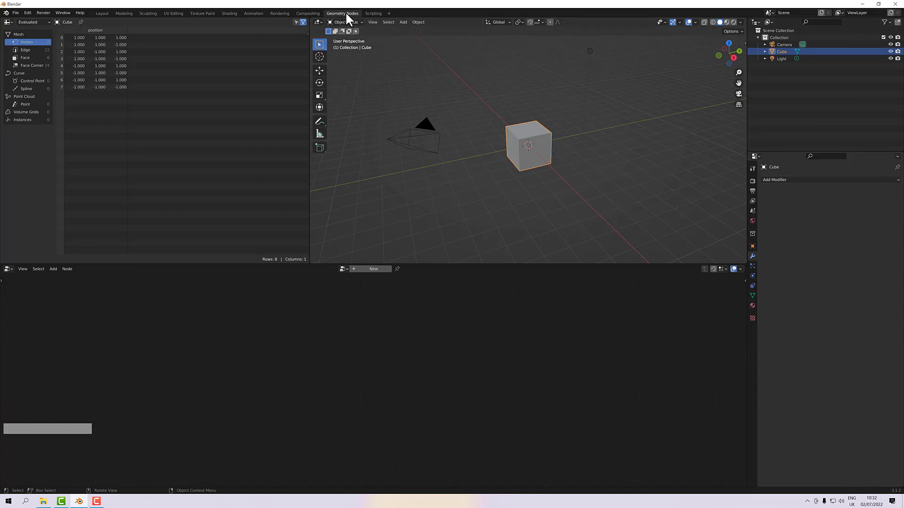
pyautogui.click(373, 13)
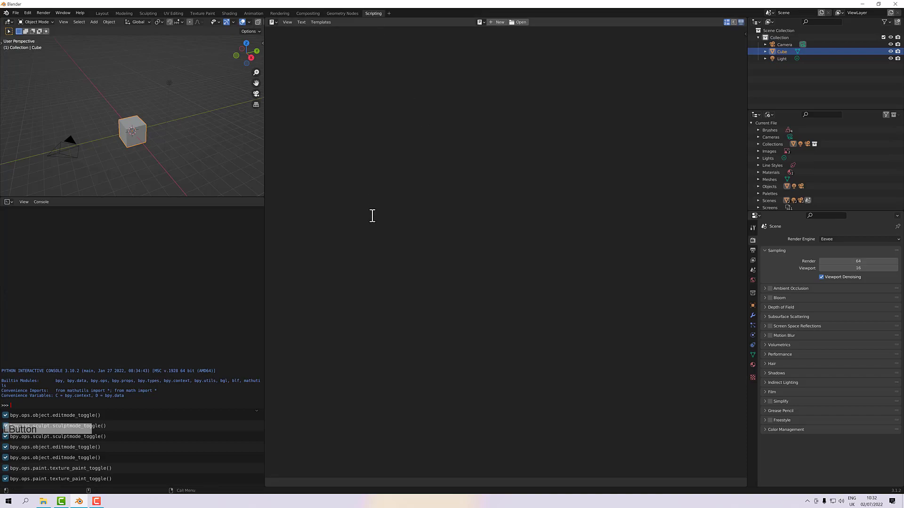
pyautogui.click(103, 13)
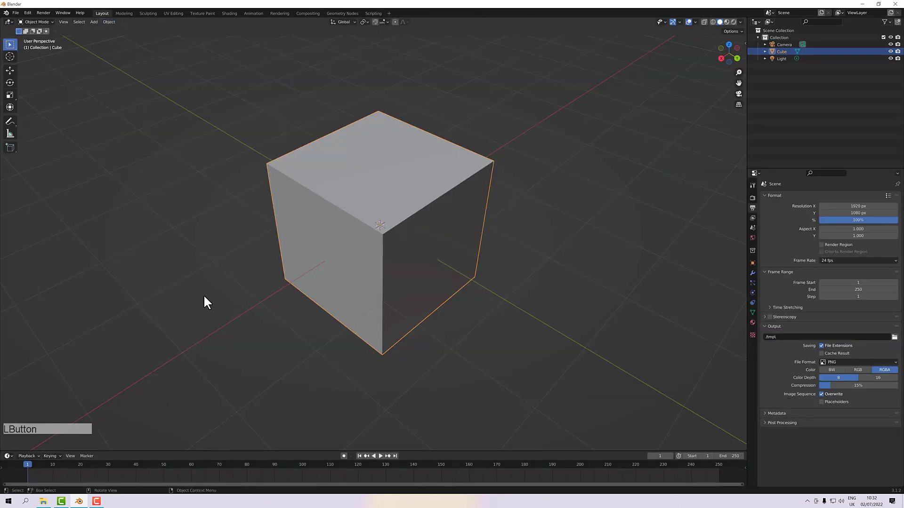
# Split the Layout workspace's 3D viewport vertically into two roughly equal side-by-side viewports
pyautogui.scroll(1, 203, 295)
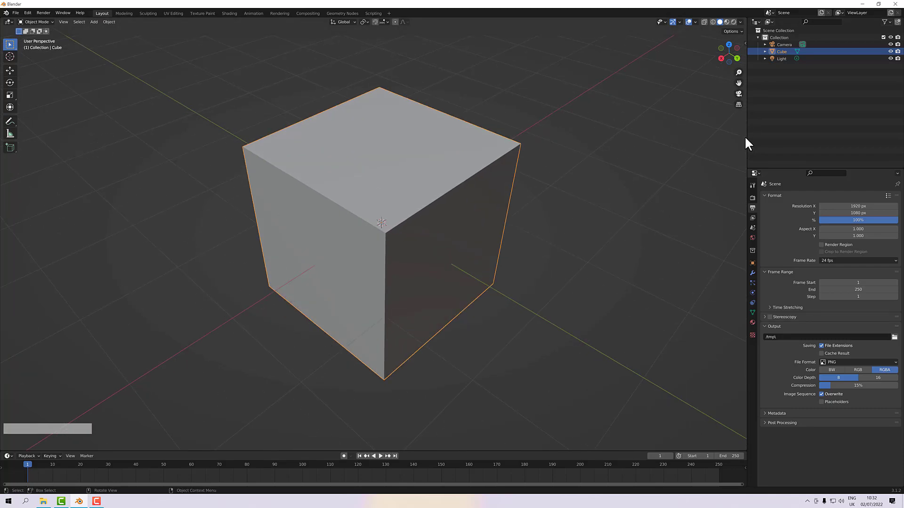
pyautogui.rightClick(742, 20)
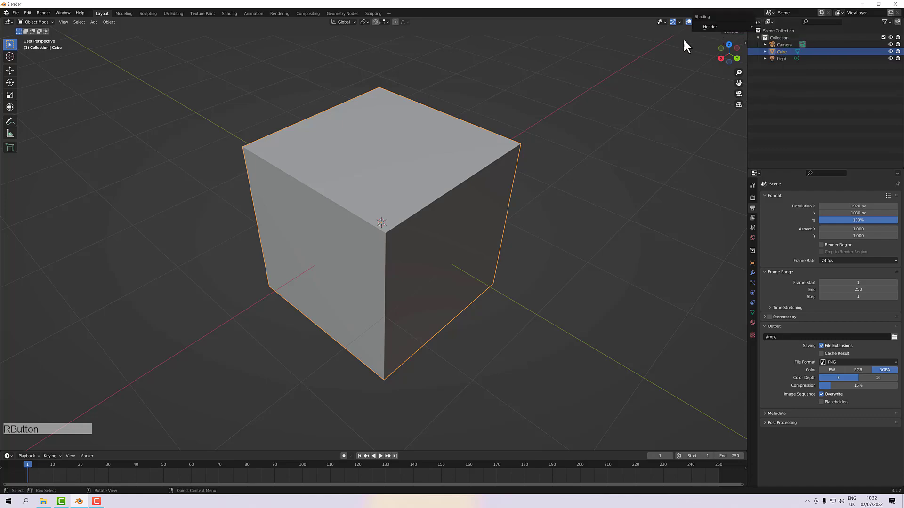
pyautogui.click(741, 21)
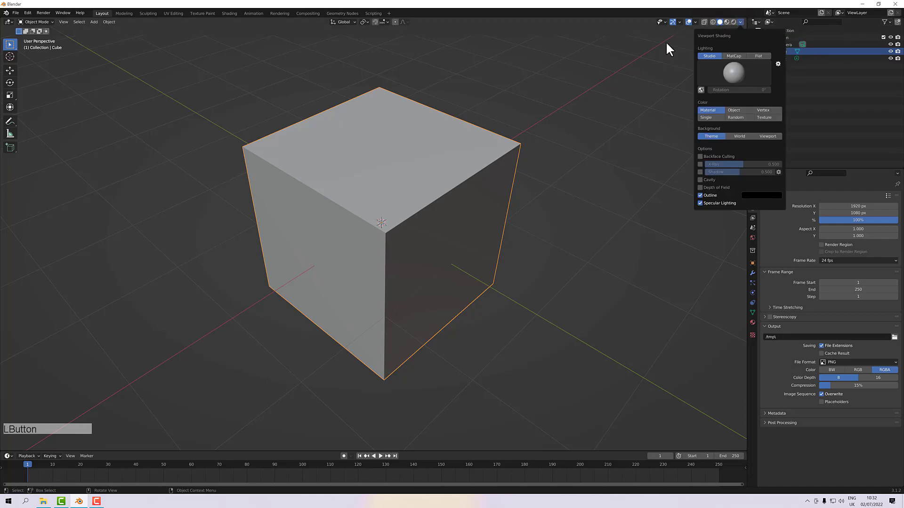
pyautogui.moveTo(745, 20); pyautogui.dragTo(355, 58)
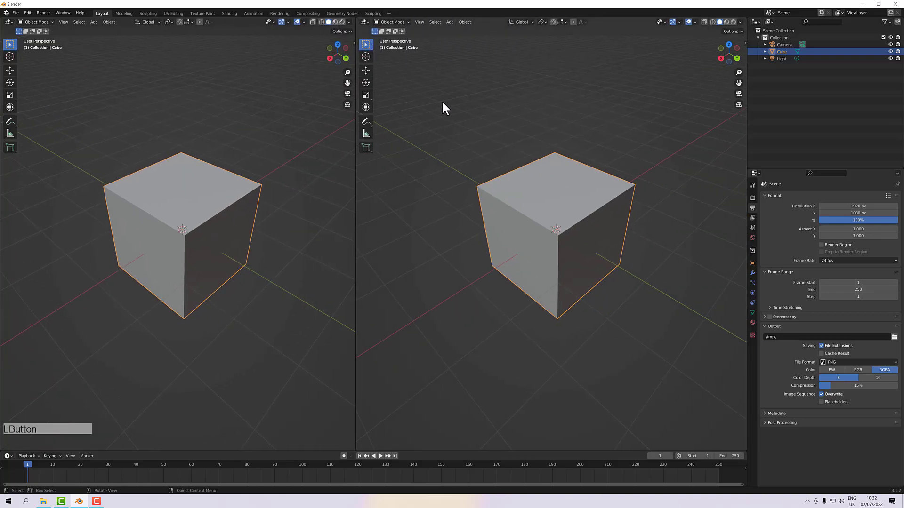
# Change the right-hand 3D viewport to the UV Editor
pyautogui.click(368, 22)
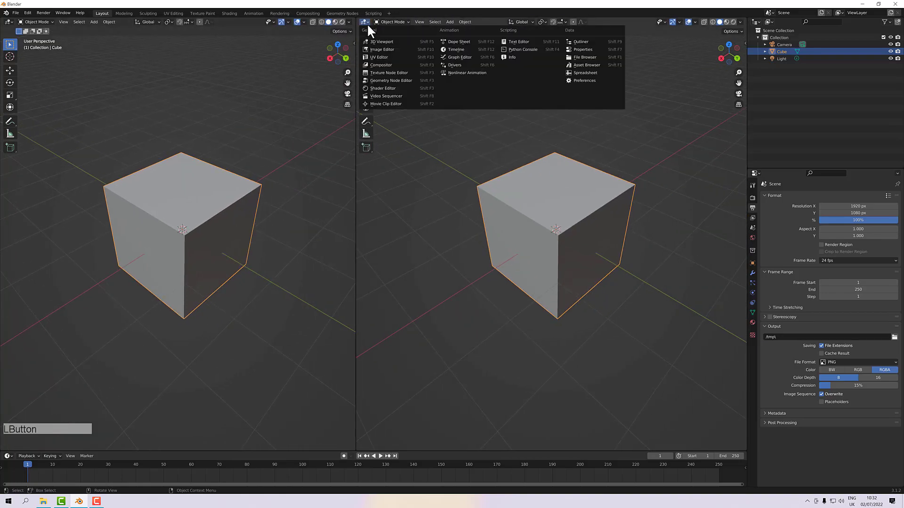
pyautogui.click(371, 53)
pyautogui.scroll(5, 450, 248)
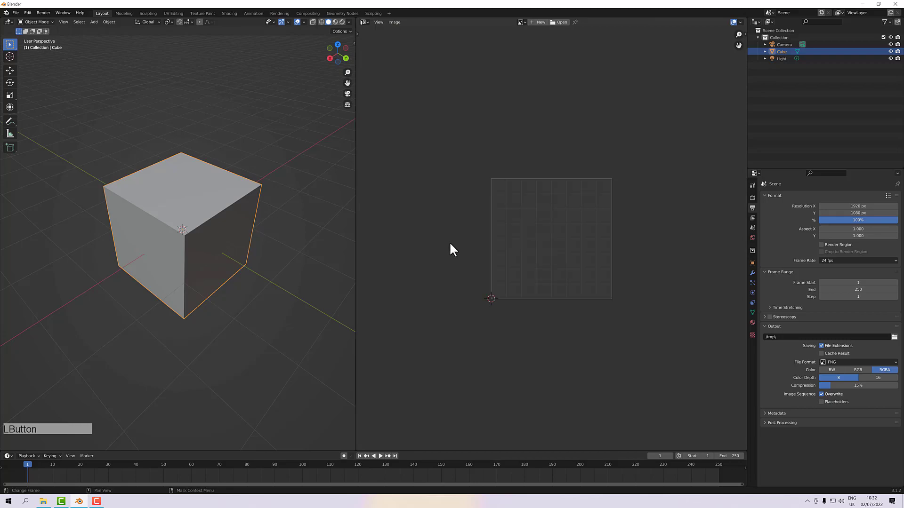
pyautogui.click(367, 21)
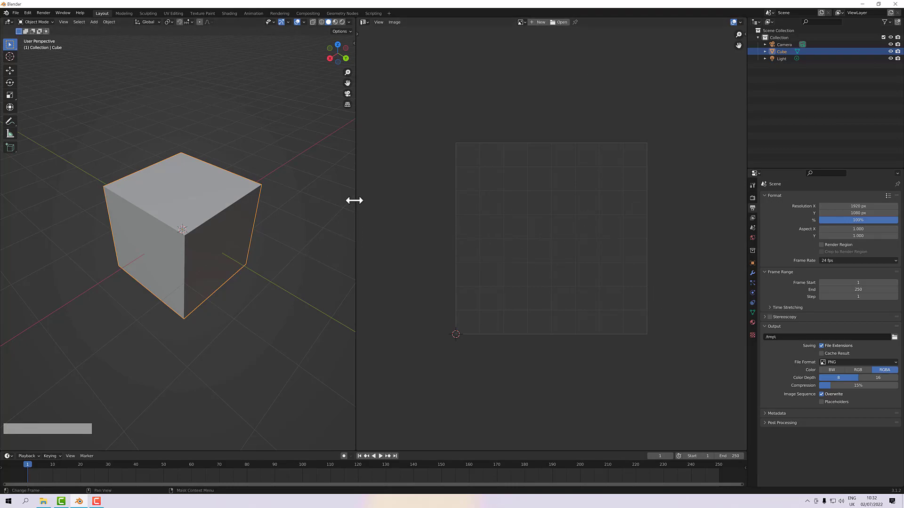
# Join the UV Editor area over the 3D viewport beside it so the UV Editor fills the space
pyautogui.rightClick(353, 199)
pyautogui.click(357, 204)
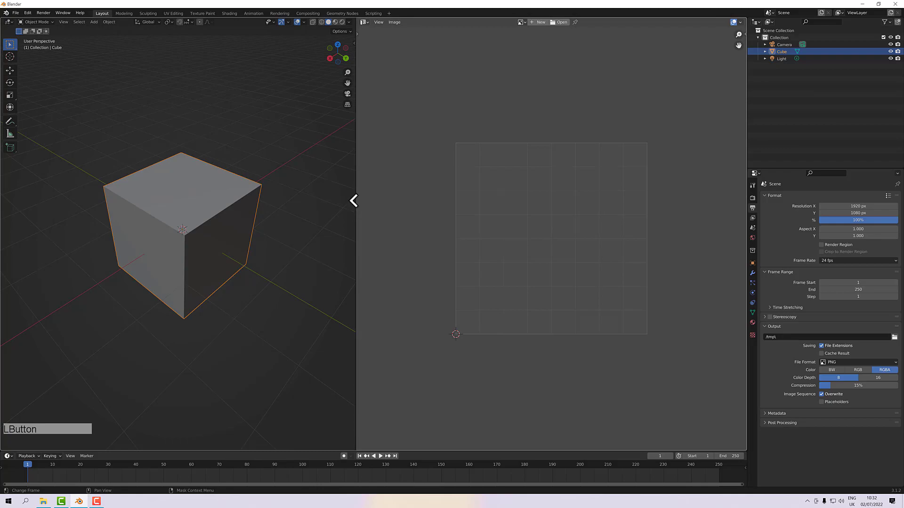
pyautogui.click(313, 202)
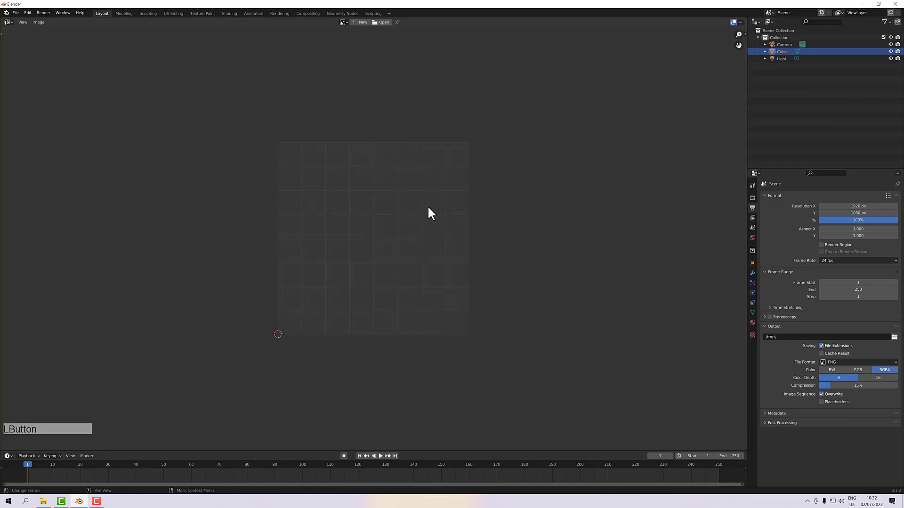
# Change the enlarged UV Editor area back to the 3D Viewport
pyautogui.press('ctrl')
pyautogui.click(9, 22)
pyautogui.click(19, 43)
pyautogui.scroll(-3, 415, 244)
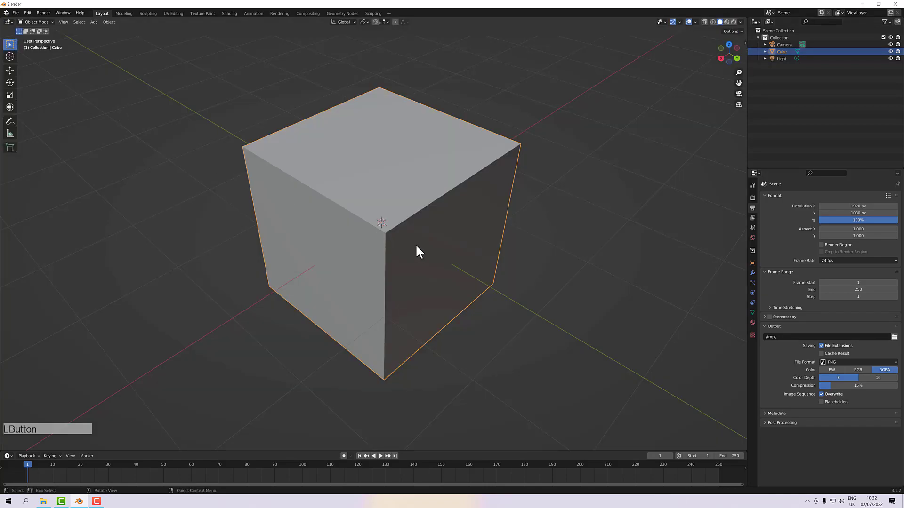
pyautogui.moveTo(415, 244)
pyautogui.keyDown('alt'); pyautogui.mouseDown()
pyautogui.moveTo(420, 231)
pyautogui.moveTo(417, 244)
pyautogui.mouseUp(); pyautogui.keyUp('alt')
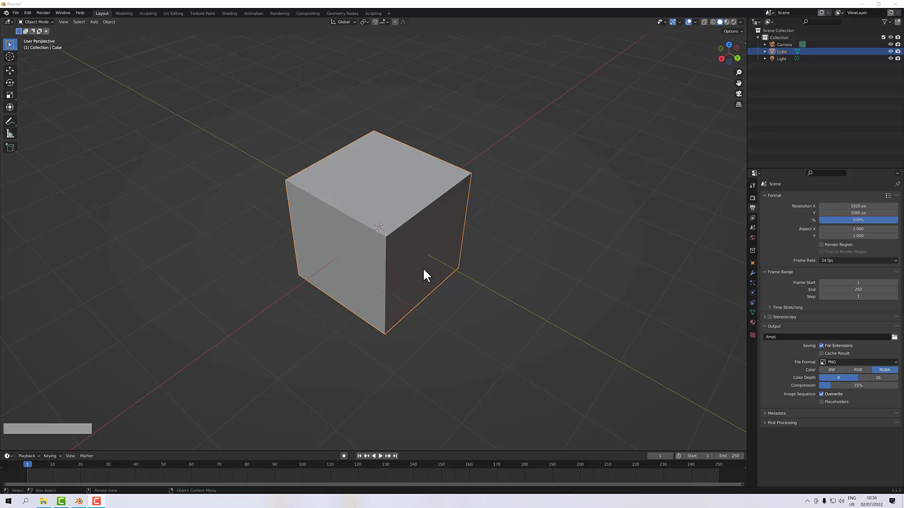
# View the cube in Wireframe shading and switch the viewport back to Solid shading
pyautogui.keyDown('alt'); pyautogui.moveTo(353, 302); pyautogui.dragTo(339, 282); pyautogui.keyUp('alt')
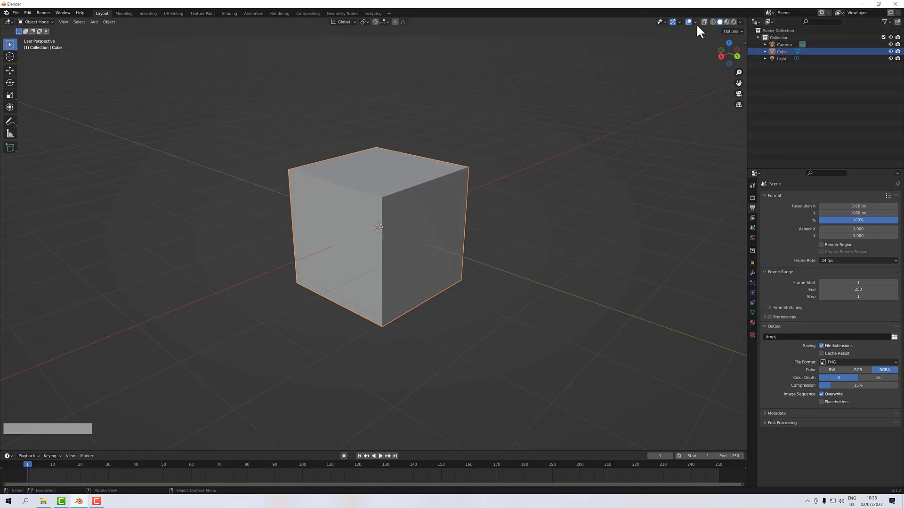
pyautogui.click(712, 22)
pyautogui.scroll(3, 487, 167)
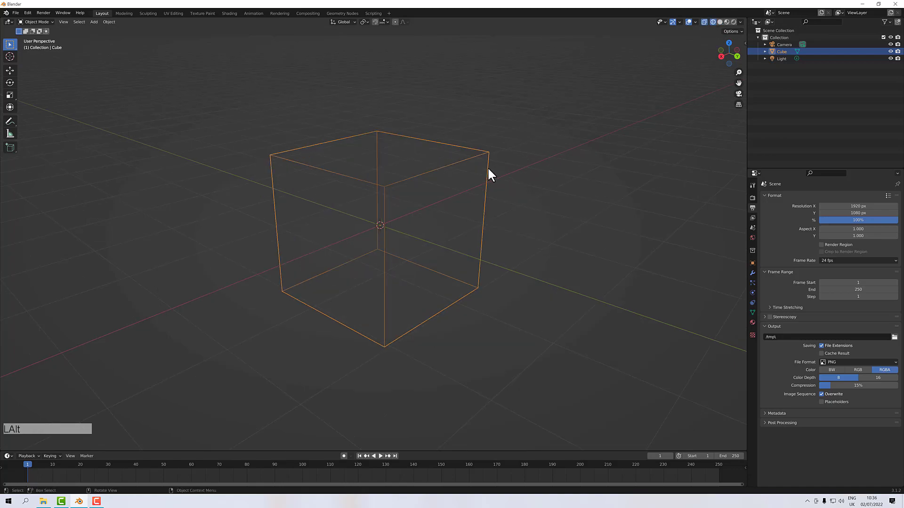
pyautogui.click(713, 22)
pyautogui.click(719, 21)
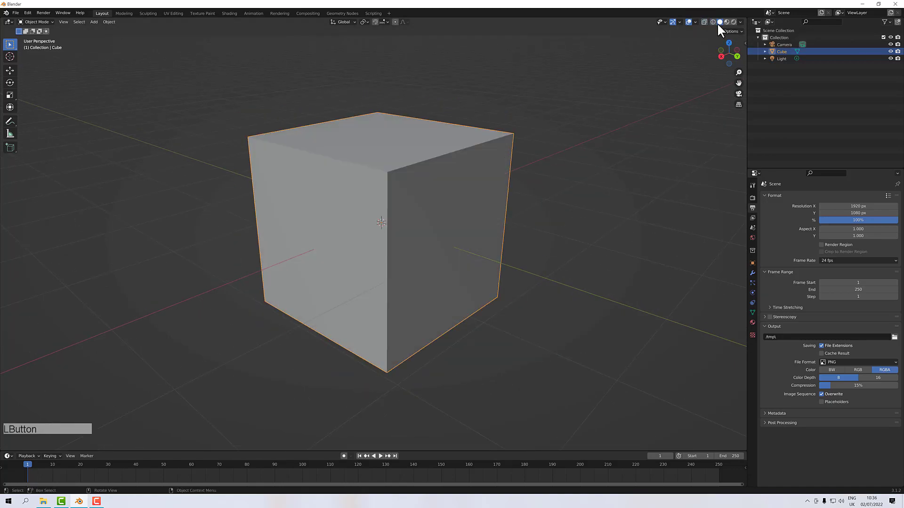
pyautogui.scroll(2, 532, 146)
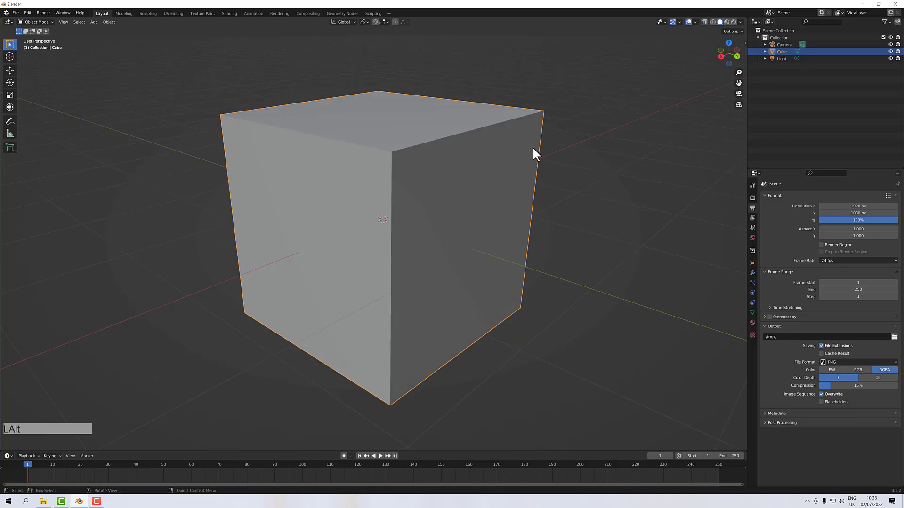
# View the cube in Material Preview shading, and switch the viewport to Rendered shading
pyautogui.click(725, 22)
pyautogui.keyDown('alt'); pyautogui.moveTo(581, 129); pyautogui.dragTo(581, 134); pyautogui.keyUp('alt')
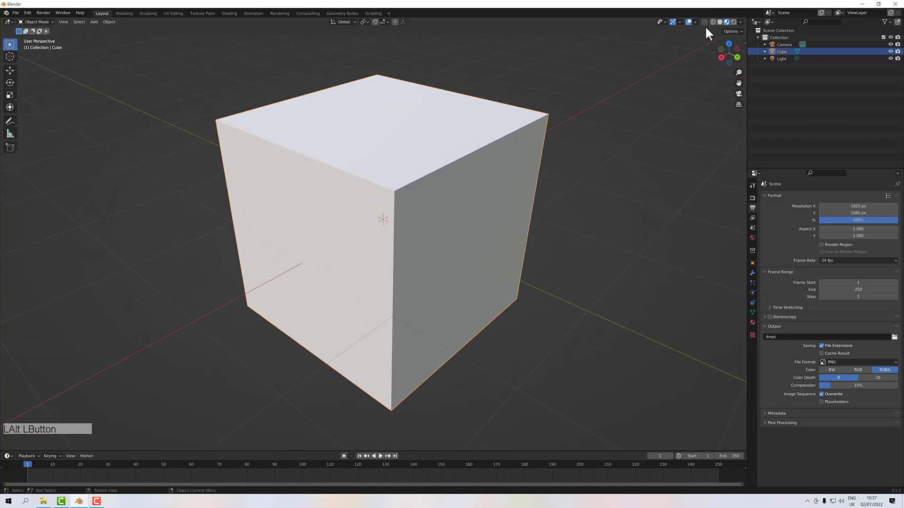
pyautogui.click(733, 22)
pyautogui.scroll(-3, 513, 166)
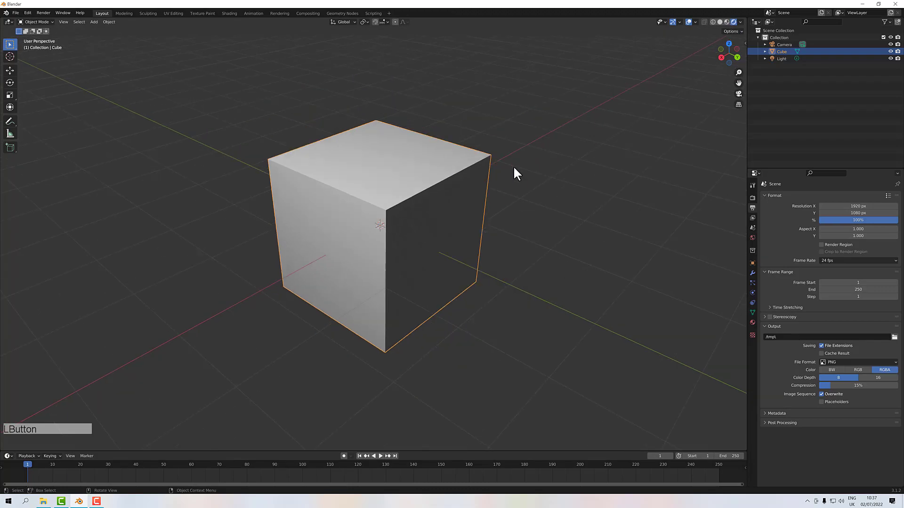
# Show the scene's render properties and choose Eevee as the render engine
pyautogui.moveTo(506, 183)
pyautogui.keyDown('alt'); pyautogui.mouseDown()
pyautogui.moveTo(504, 165)
pyautogui.moveTo(509, 185)
pyautogui.mouseUp(); pyautogui.keyUp('alt')
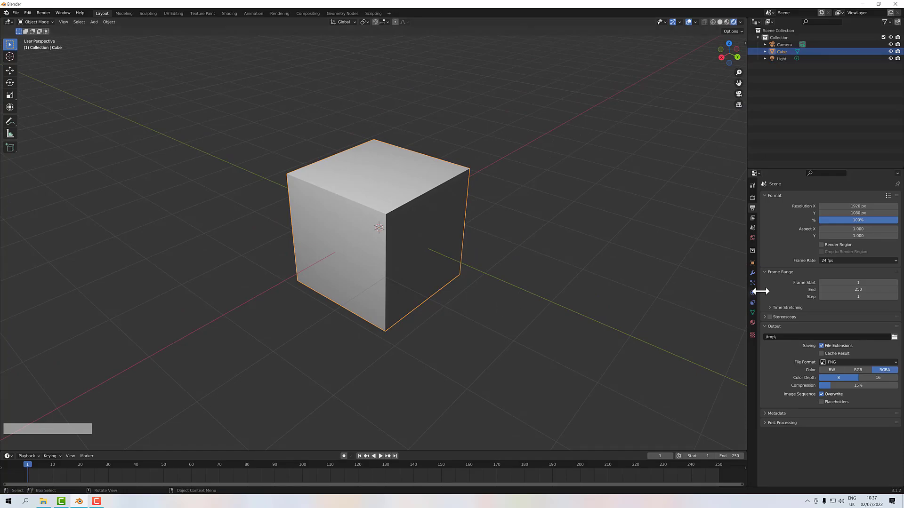
pyautogui.click(752, 198)
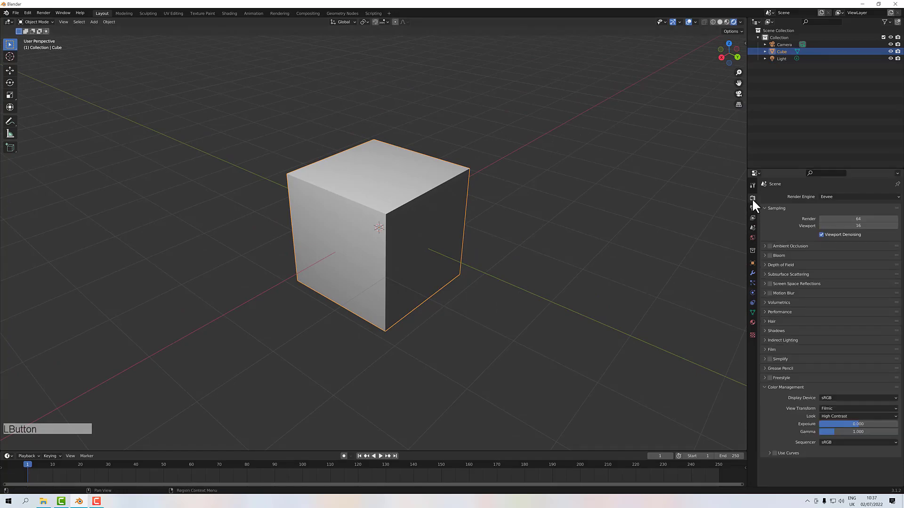
pyautogui.click(831, 196)
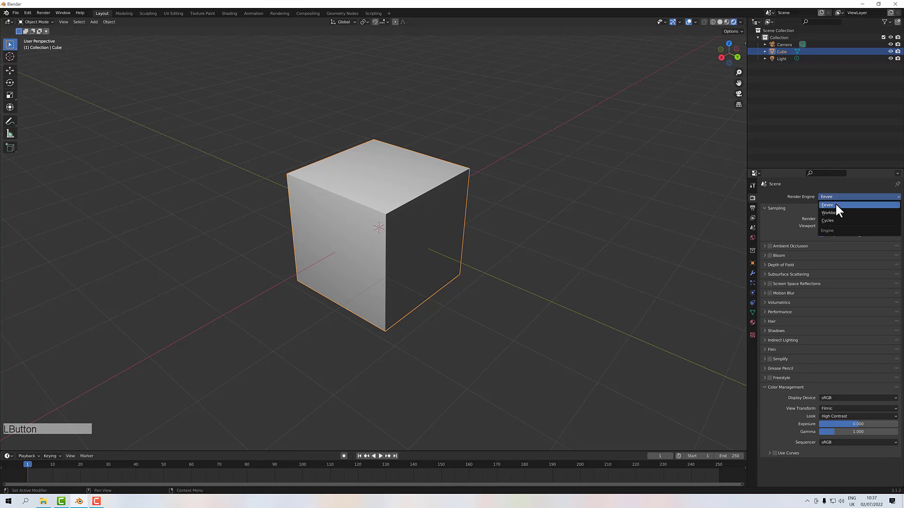
pyautogui.click(835, 203)
pyautogui.moveTo(484, 273)
pyautogui.keyDown('alt'); pyautogui.mouseDown()
pyautogui.moveTo(505, 226)
pyautogui.moveTo(541, 270)
pyautogui.moveTo(464, 284)
pyautogui.moveTo(447, 275)
pyautogui.moveTo(489, 265)
pyautogui.mouseUp(); pyautogui.keyUp('alt')
# Set the render engine to Cycles and examine the rendered cube
pyautogui.click(835, 196)
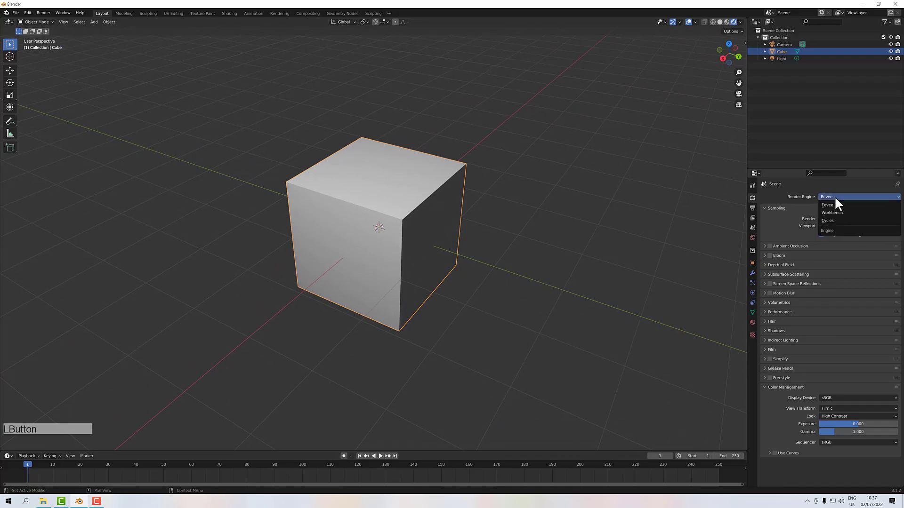
pyautogui.click(831, 222)
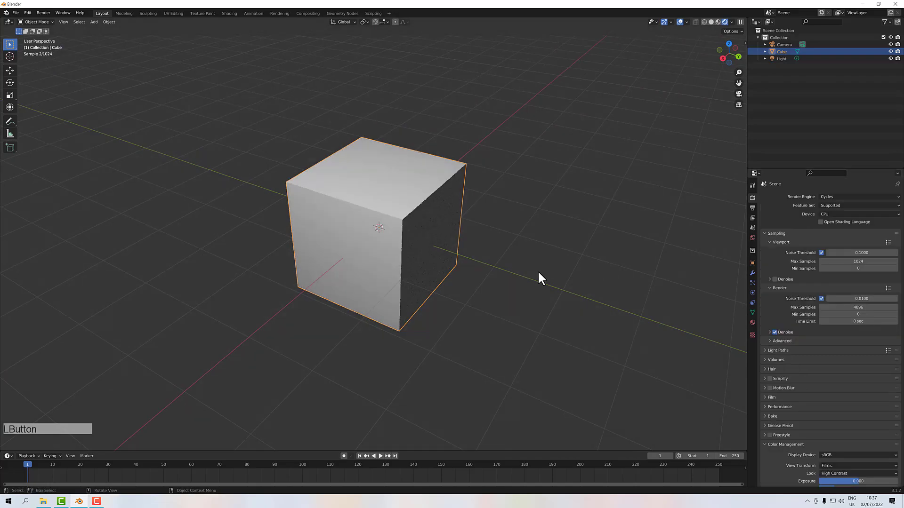
pyautogui.keyDown('alt'); pyautogui.moveTo(504, 268); pyautogui.dragTo(448, 226); pyautogui.keyUp('alt')
pyautogui.scroll(-8, 410, 227)
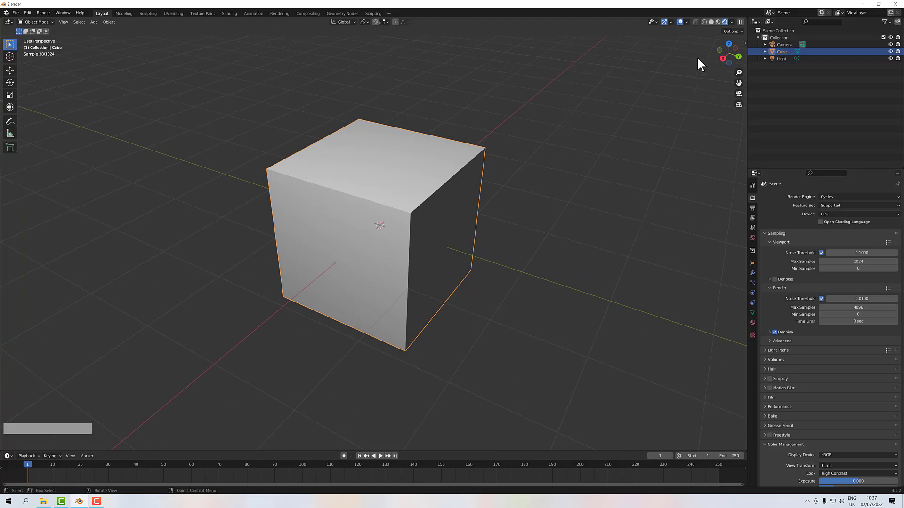
# Toggle Scene Lights off and on in the rendered viewport's lighting, and do the same with Scene World
pyautogui.click(731, 22)
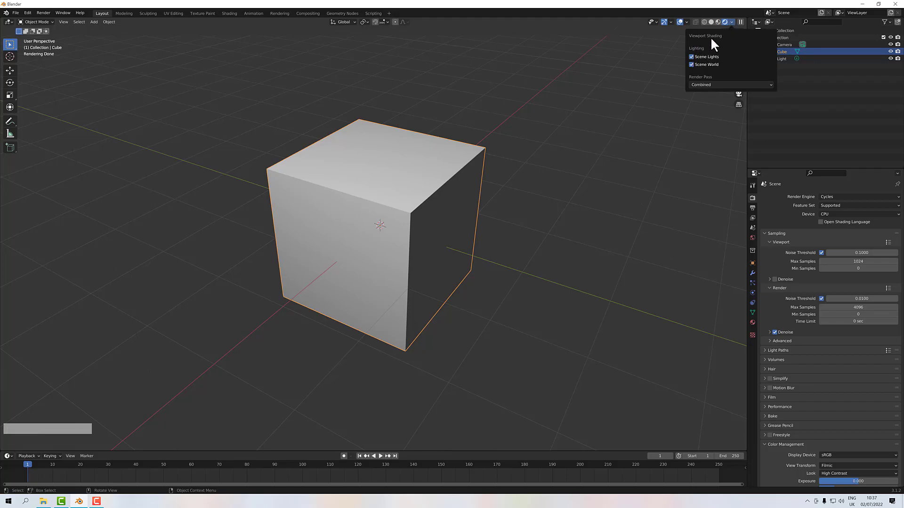
pyautogui.click(691, 56)
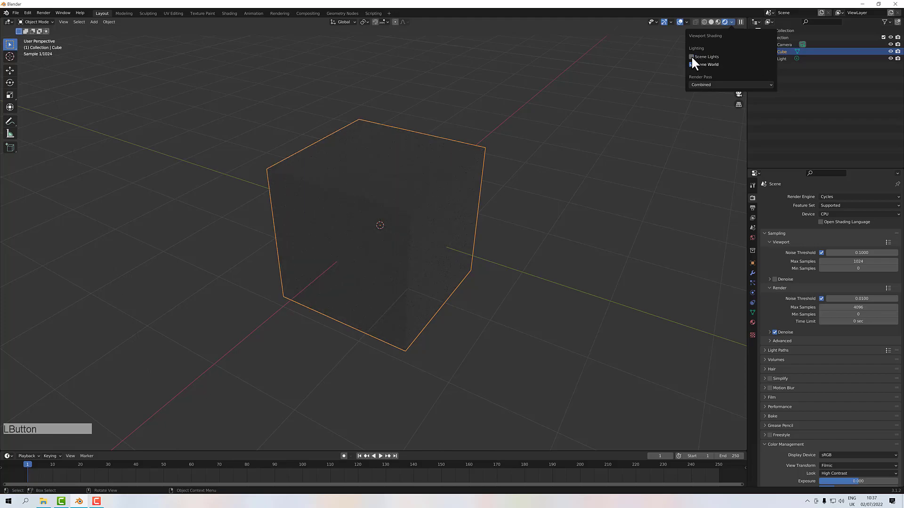
pyautogui.click(691, 57)
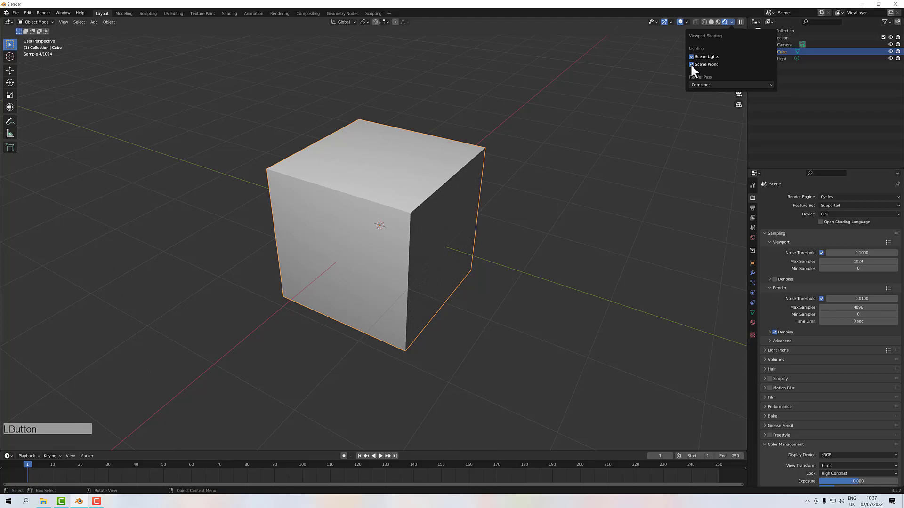
pyautogui.click(691, 64)
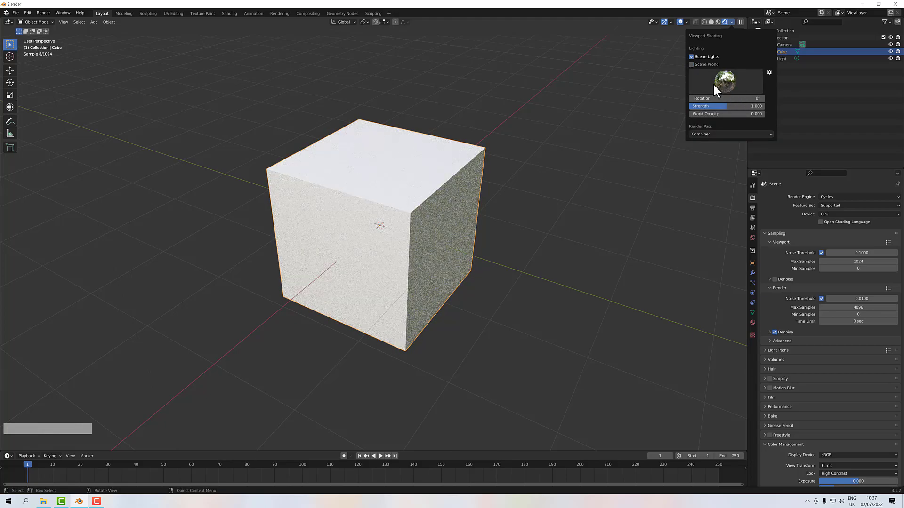
pyautogui.click(694, 64)
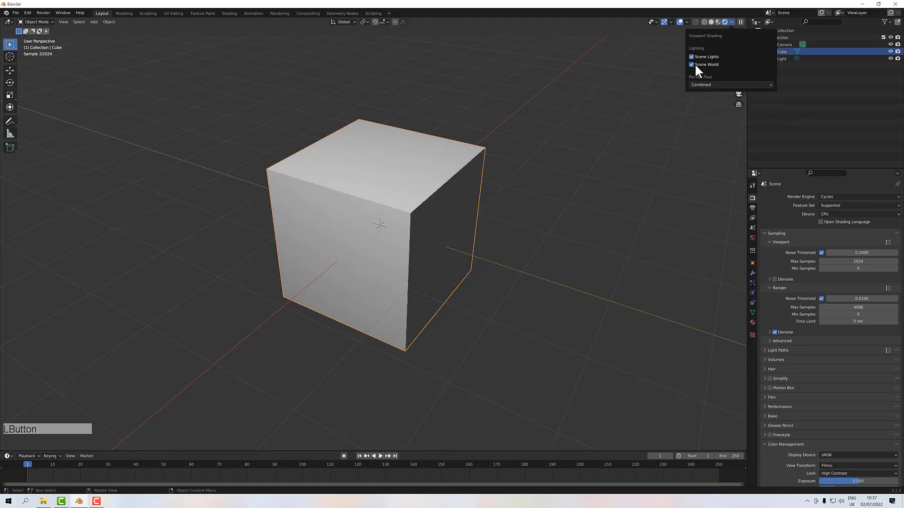
# Check the lighting options of Material Preview shading and return the viewport to Rendered shading
pyautogui.click(716, 22)
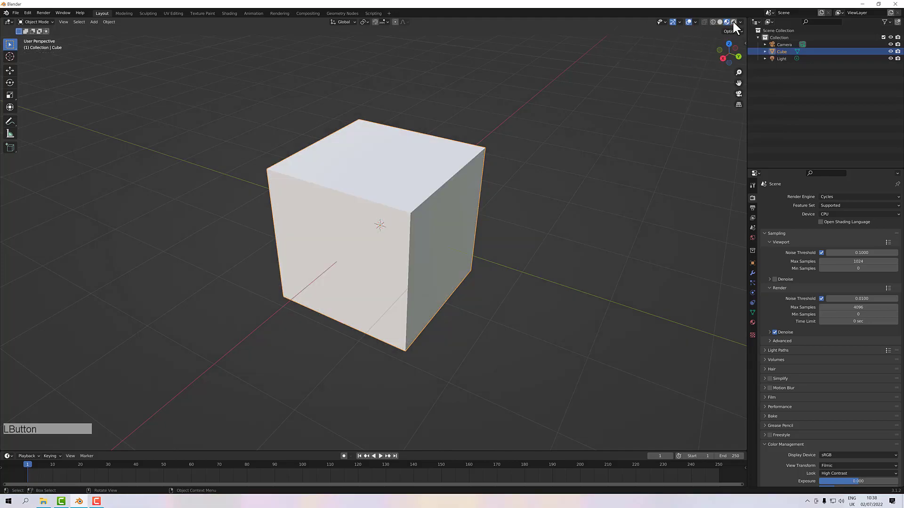
pyautogui.click(739, 21)
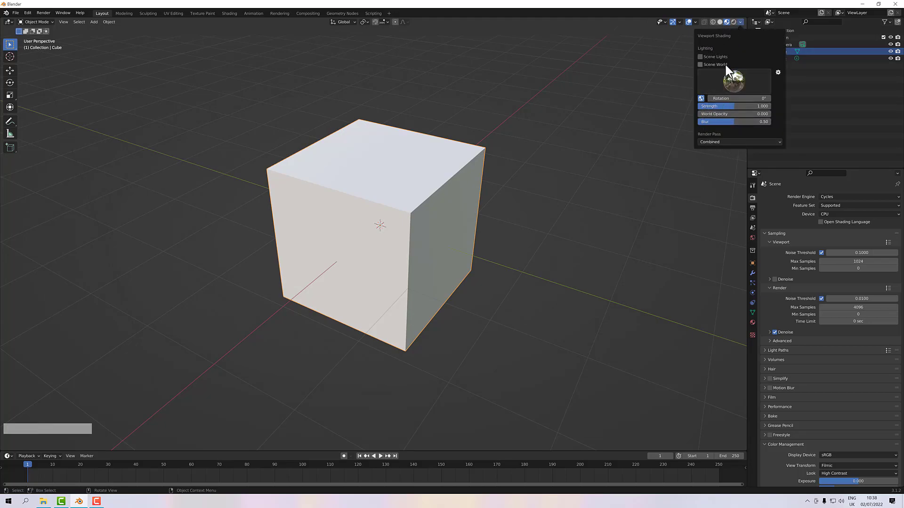
pyautogui.click(731, 24)
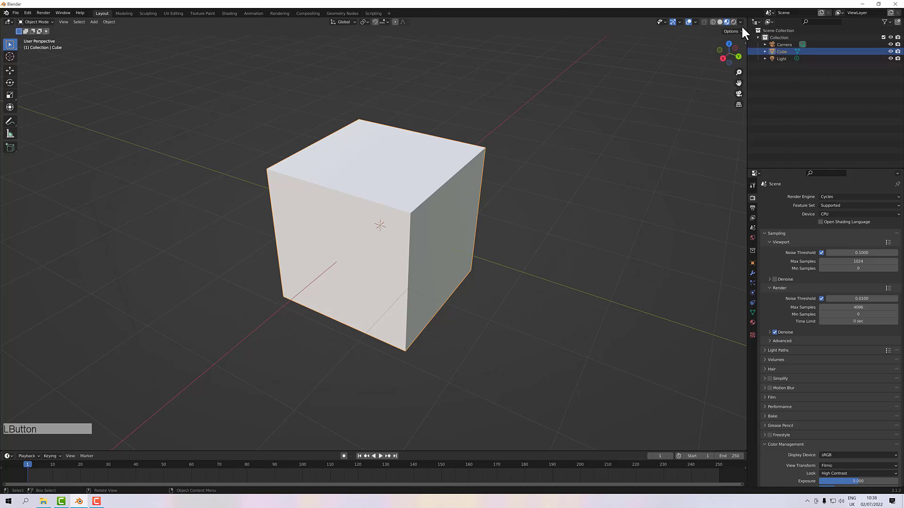
pyautogui.click(734, 21)
# Look through the viewport's available render passes and keep Combined for the cube
pyautogui.click(731, 22)
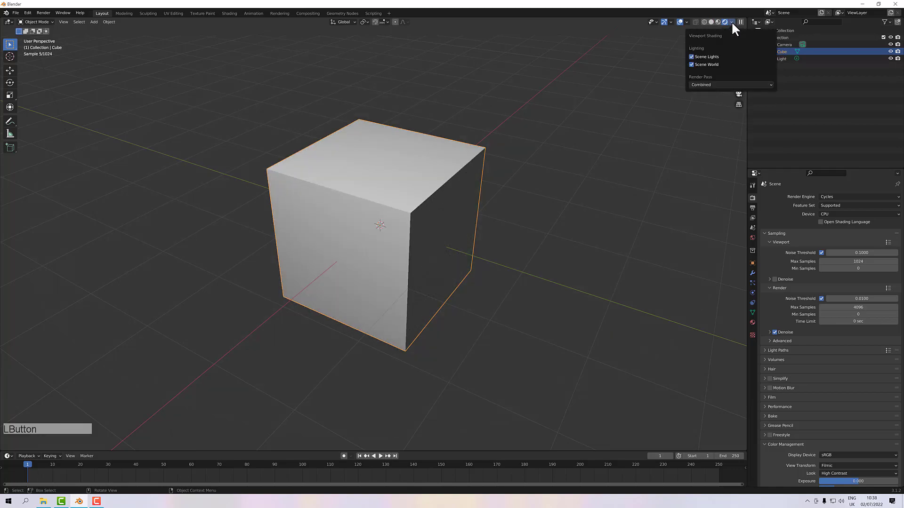
pyautogui.click(695, 85)
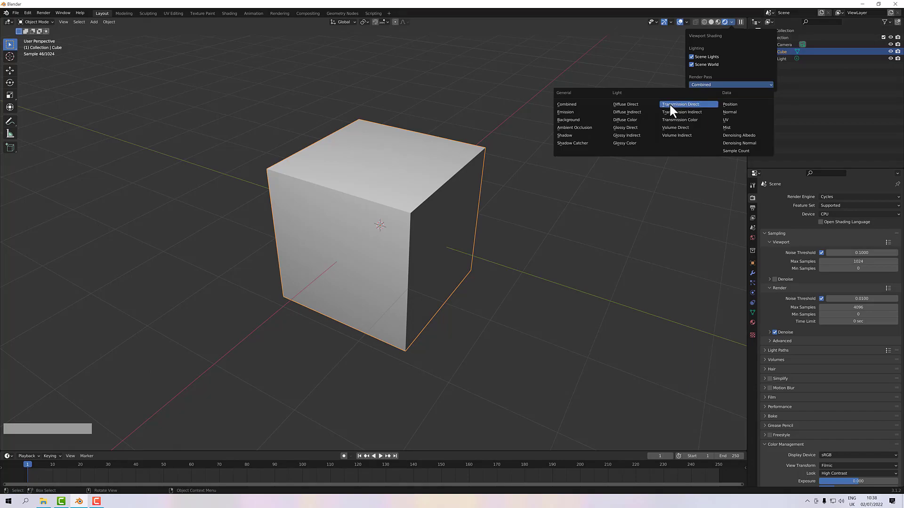
pyautogui.click(591, 106)
pyautogui.moveTo(398, 160)
pyautogui.keyDown('alt'); pyautogui.mouseDown()
pyautogui.moveTo(388, 166)
pyautogui.moveTo(401, 167)
pyautogui.mouseUp(); pyautogui.keyUp('alt')
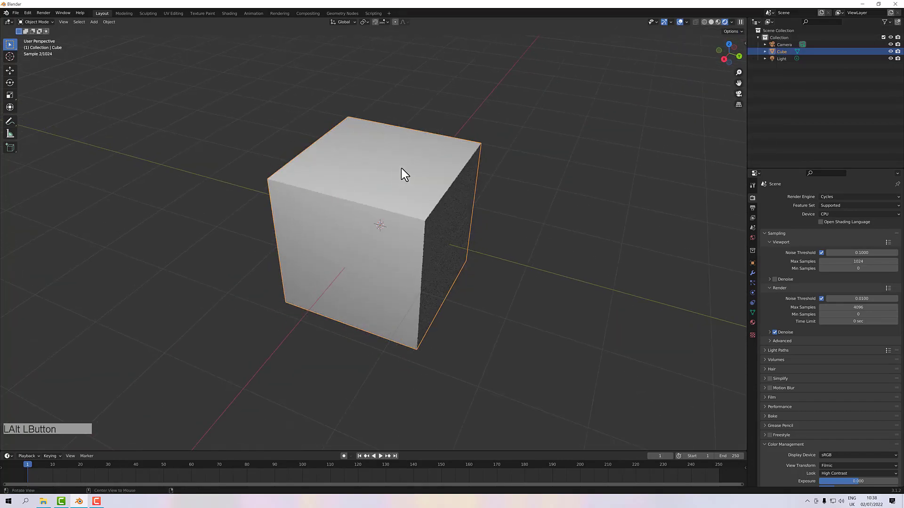
# Set the viewport's render pass to Shadow and view the cube from several angles
pyautogui.click(731, 22)
pyautogui.click(702, 84)
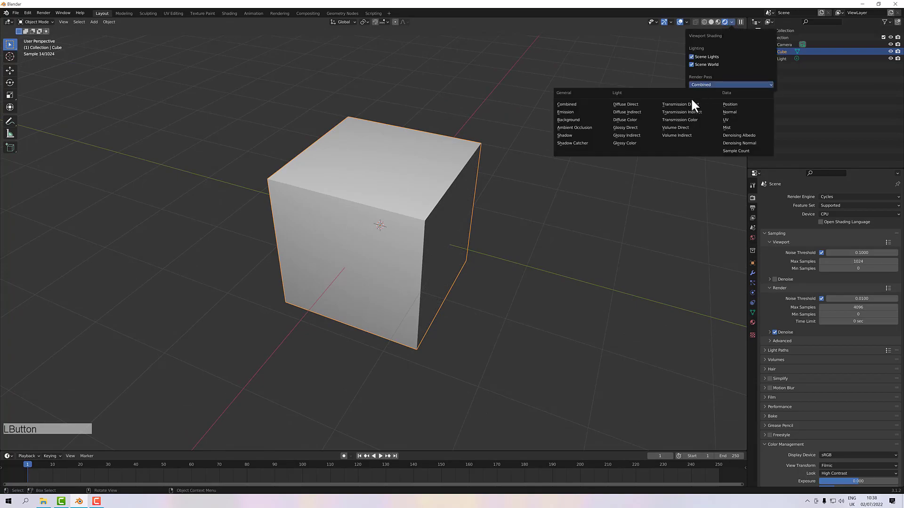
pyautogui.click(576, 128)
pyautogui.keyDown('alt'); pyautogui.moveTo(572, 135); pyautogui.dragTo(372, 154); pyautogui.keyUp('alt')
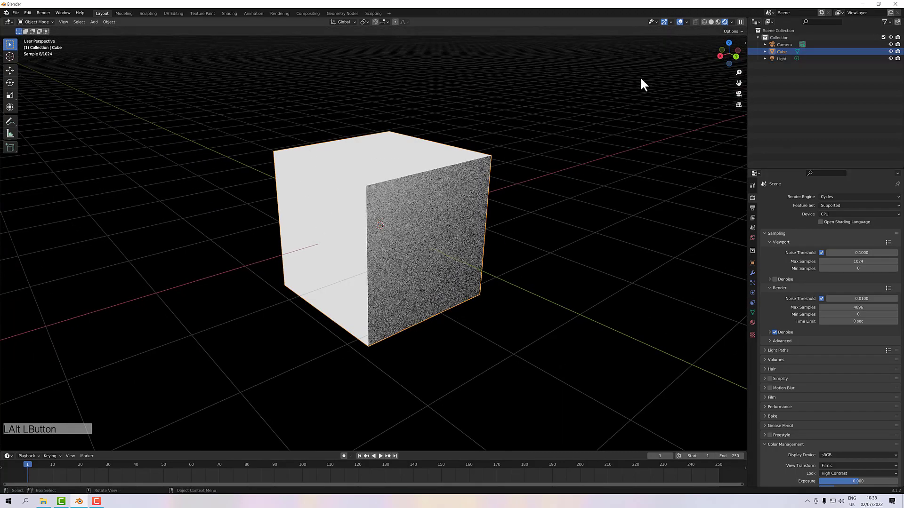
pyautogui.keyDown('alt'); pyautogui.moveTo(678, 83); pyautogui.dragTo(705, 100); pyautogui.keyUp('alt')
# Set the viewport's render pass to Emission and view the cube
pyautogui.click(731, 22)
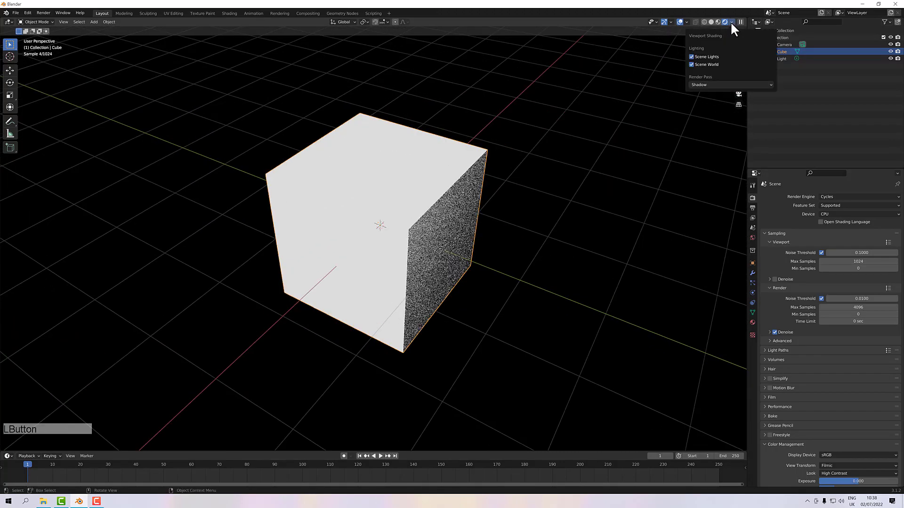
pyautogui.click(695, 84)
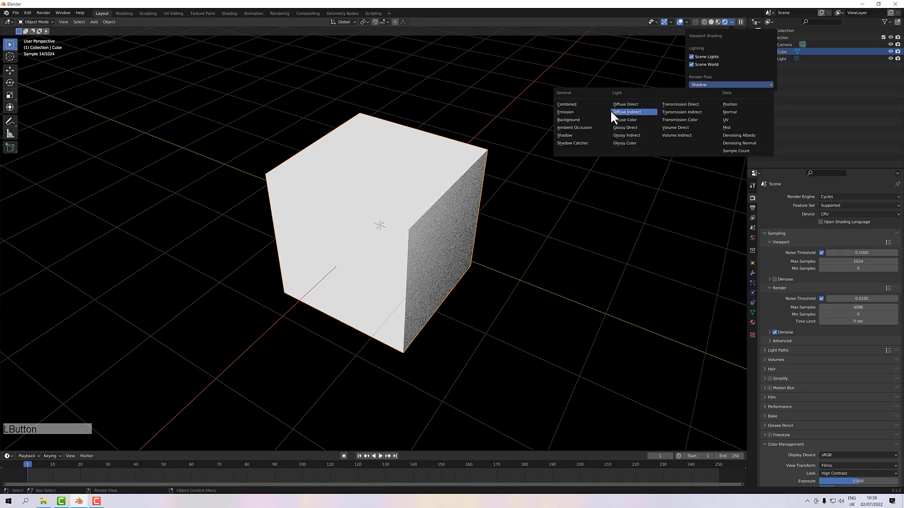
pyautogui.click(567, 119)
pyautogui.moveTo(575, 156)
pyautogui.keyDown('alt'); pyautogui.mouseDown()
pyautogui.moveTo(539, 136)
pyautogui.moveTo(553, 106)
pyautogui.moveTo(611, 141)
pyautogui.moveTo(537, 185)
pyautogui.moveTo(551, 151)
pyautogui.moveTo(626, 78)
pyautogui.mouseUp(); pyautogui.keyUp('alt')
# Set the viewport's render pass back to Combined
pyautogui.click(732, 22)
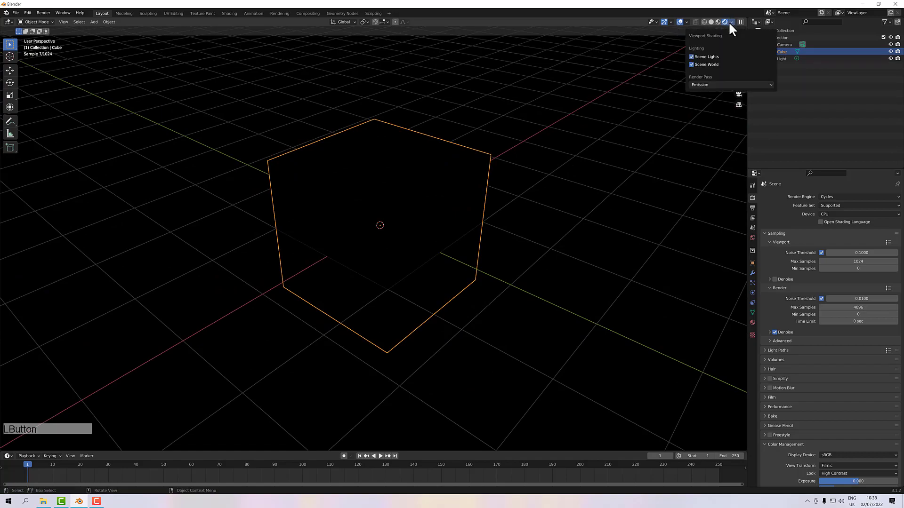
pyautogui.click(697, 83)
pyautogui.click(590, 103)
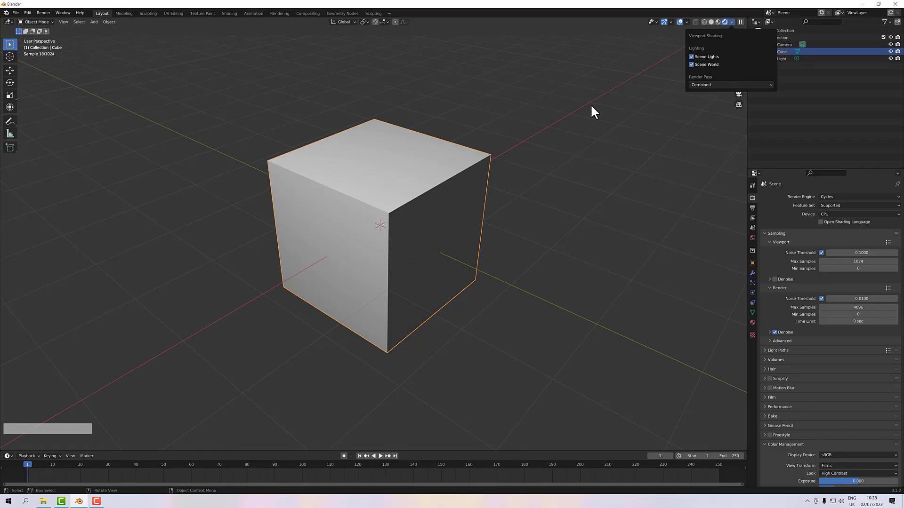
# Switch the viewport to Solid shading and light the cube with the fifth Studio light preset
pyautogui.click(712, 22)
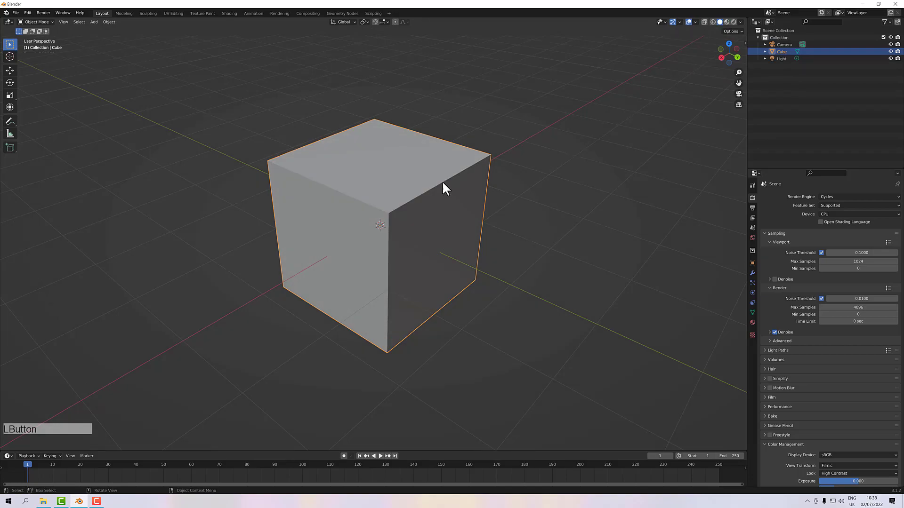
pyautogui.moveTo(442, 184)
pyautogui.keyDown('alt'); pyautogui.mouseDown()
pyautogui.moveTo(448, 198)
pyautogui.moveTo(442, 182)
pyautogui.mouseUp(); pyautogui.keyUp('alt')
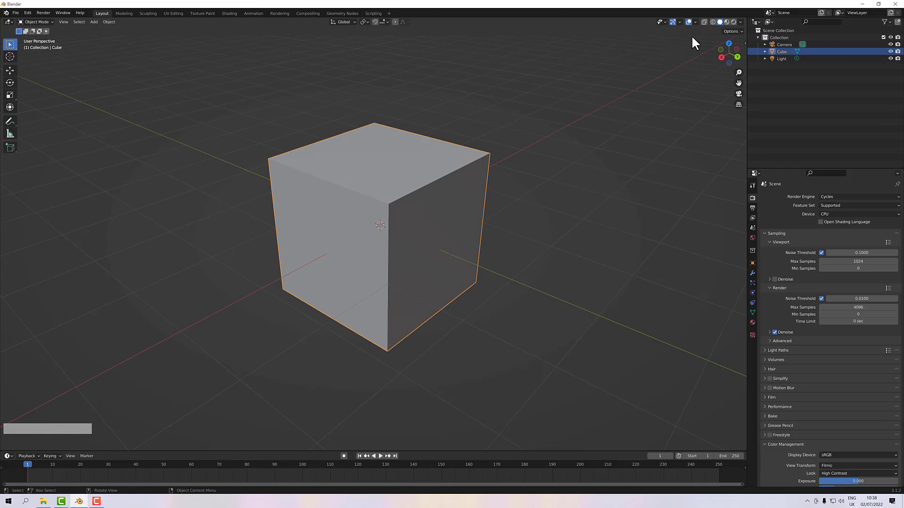
pyautogui.click(740, 22)
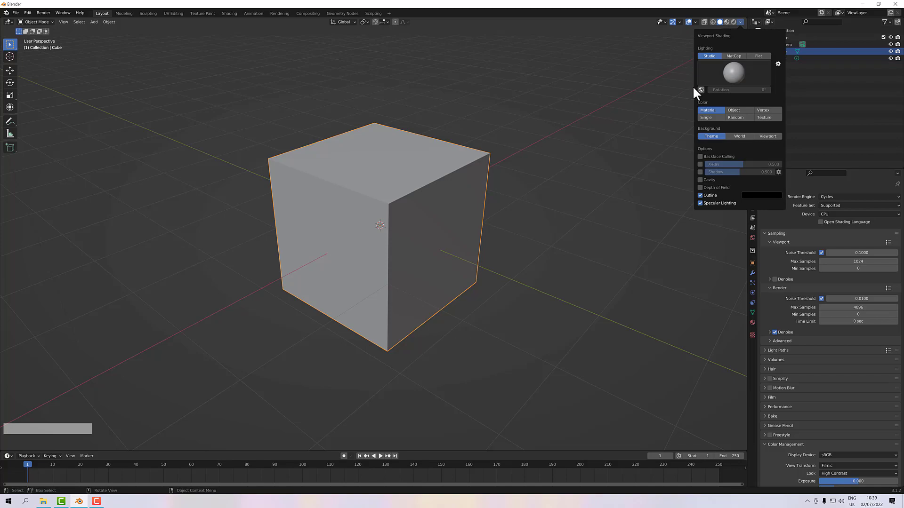
pyautogui.click(732, 73)
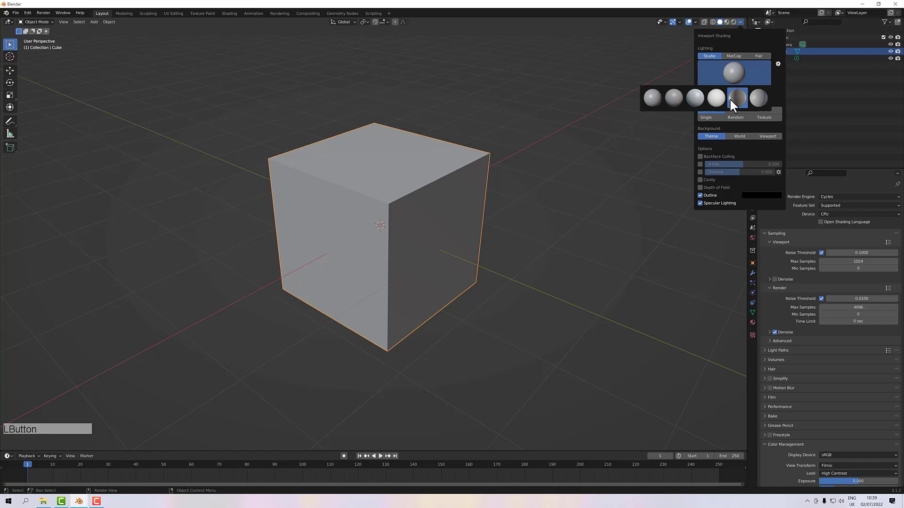
pyautogui.click(731, 98)
pyautogui.keyDown('alt'); pyautogui.moveTo(529, 142); pyautogui.dragTo(539, 147); pyautogui.keyUp('alt')
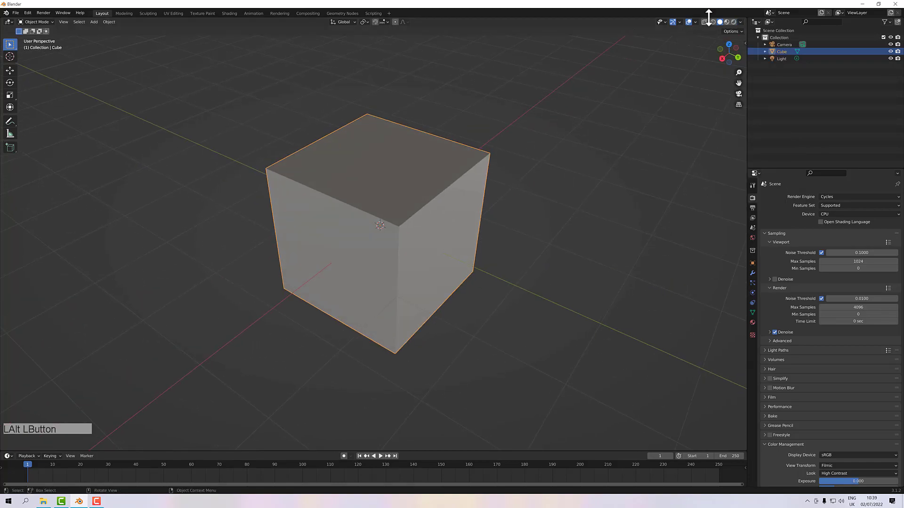
# Change the Solid shading's lighting to MatCap and apply the reddish-brown clay matcap to the cube
pyautogui.click(719, 22)
pyautogui.click(740, 22)
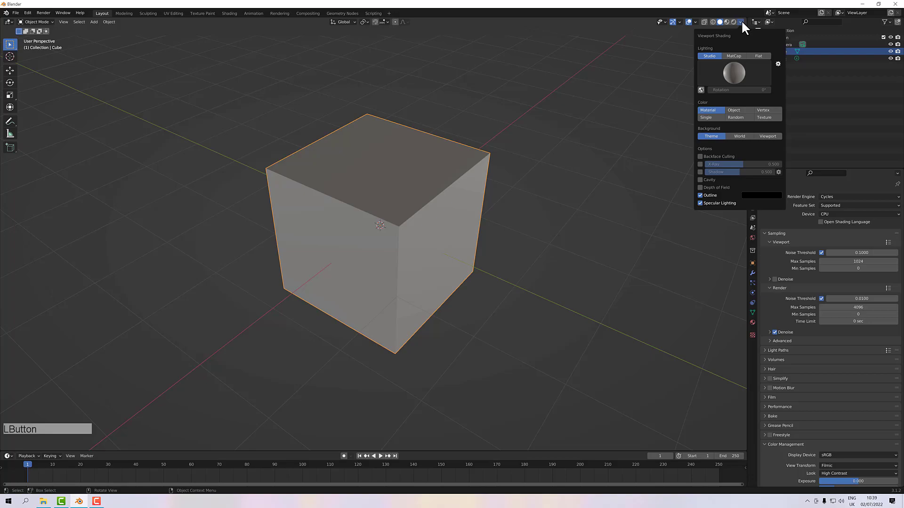
pyautogui.click(731, 55)
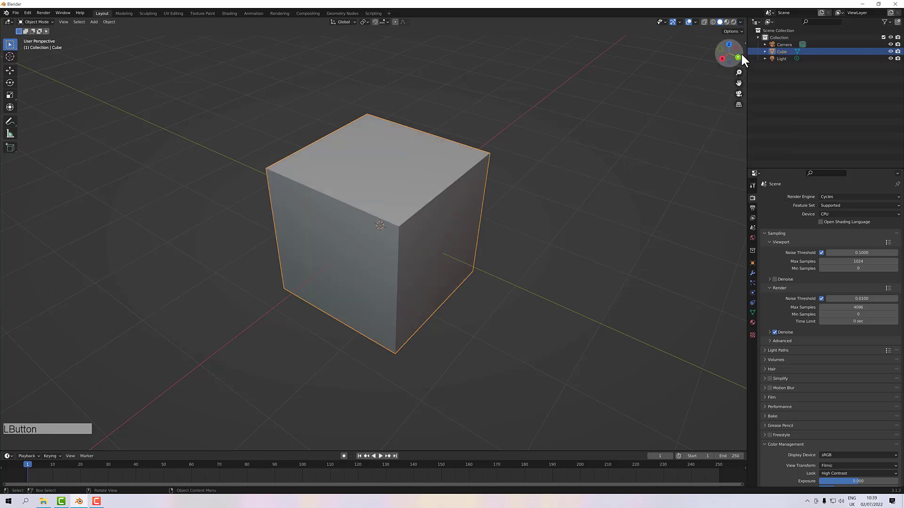
pyautogui.click(739, 21)
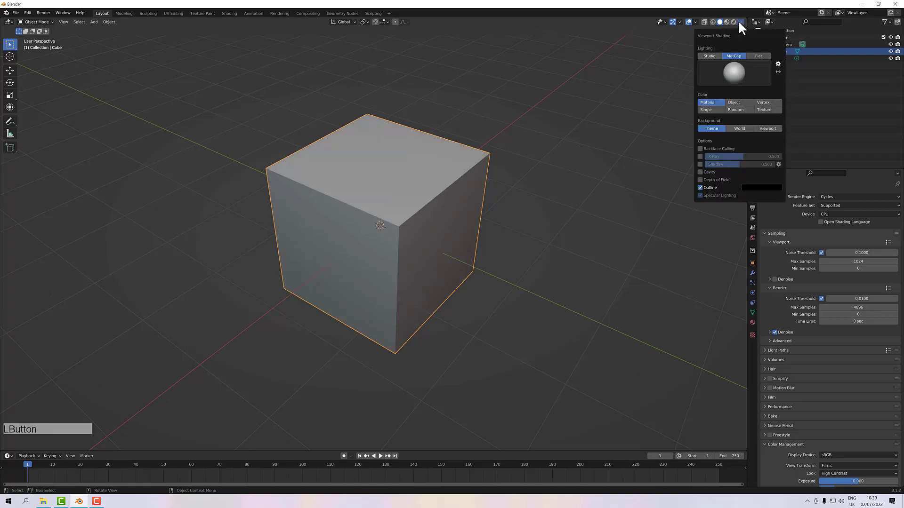
pyautogui.click(735, 66)
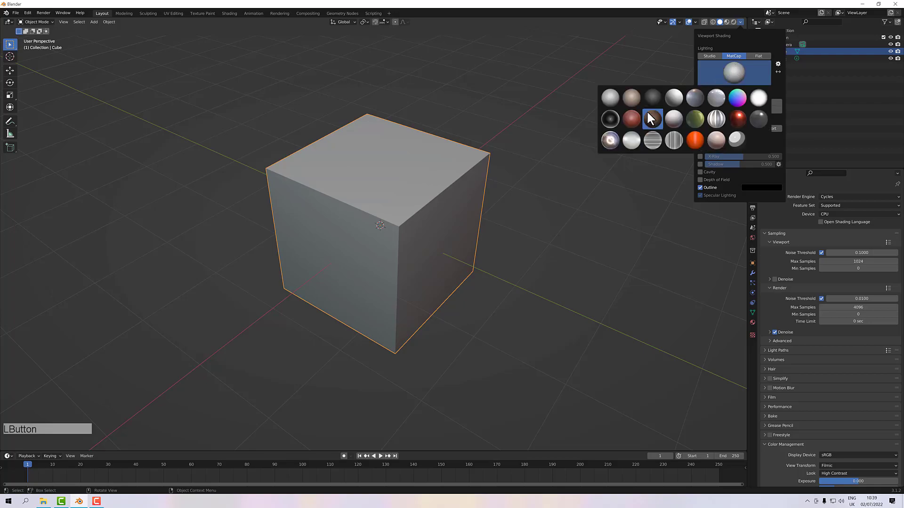
pyautogui.click(634, 120)
pyautogui.keyDown('alt'); pyautogui.moveTo(521, 170); pyautogui.dragTo(480, 163); pyautogui.keyUp('alt')
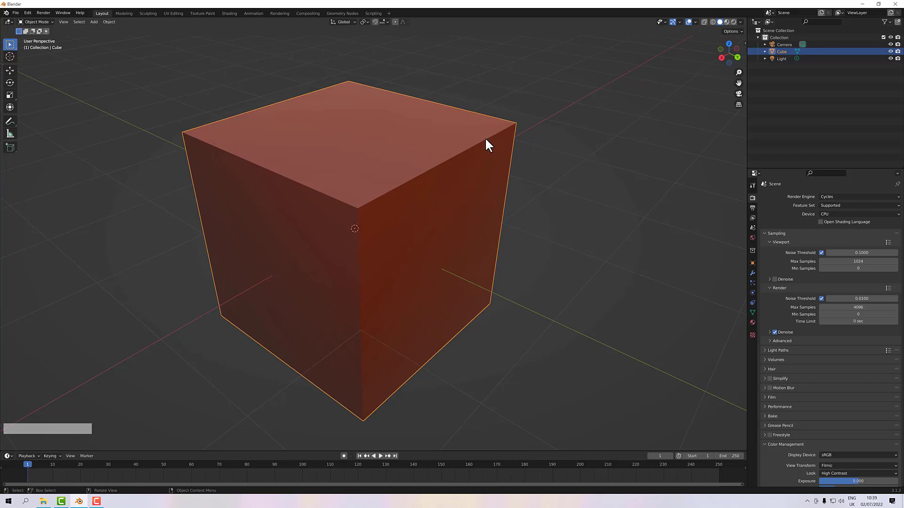
pyautogui.keyDown('alt'); pyautogui.moveTo(485, 140); pyautogui.dragTo(481, 162); pyautogui.keyUp('alt')
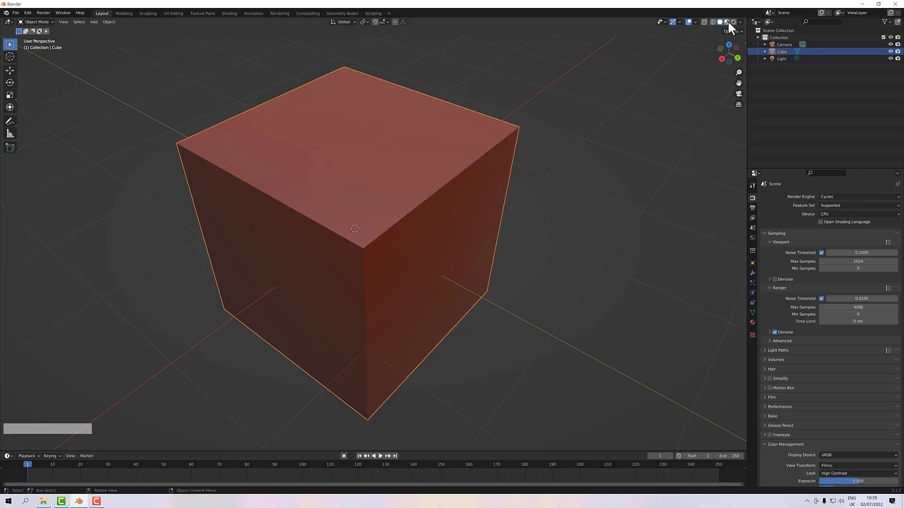
# Turn on Backface Culling for the Solid shading and view the cube from different angles
pyautogui.click(740, 22)
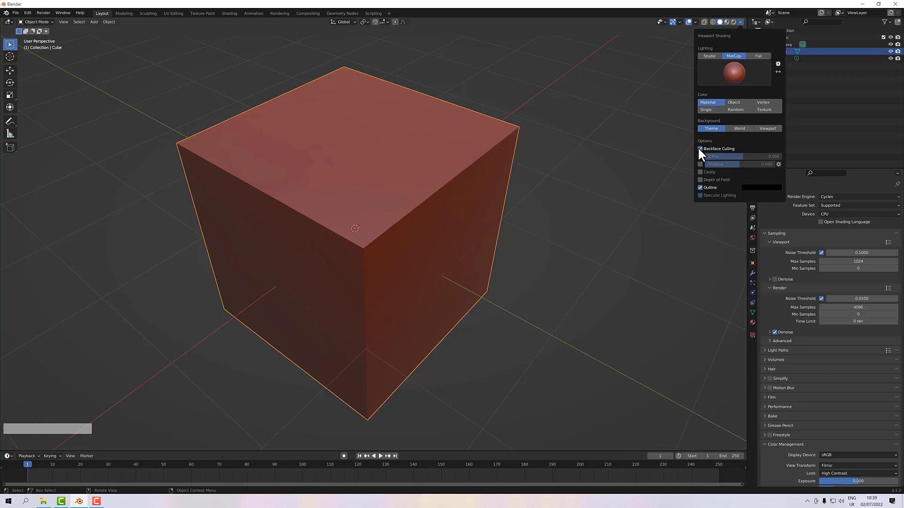
pyautogui.moveTo(401, 195)
pyautogui.keyDown('alt'); pyautogui.mouseDown()
pyautogui.moveTo(491, 187)
pyautogui.moveTo(452, 208)
pyautogui.moveTo(503, 205)
pyautogui.mouseUp(); pyautogui.keyUp('alt')
pyautogui.keyDown('alt'); pyautogui.moveTo(411, 205); pyautogui.dragTo(433, 202); pyautogui.keyUp('alt')
pyautogui.keyDown('alt'); pyautogui.moveTo(435, 160); pyautogui.dragTo(403, 168); pyautogui.keyUp('alt')
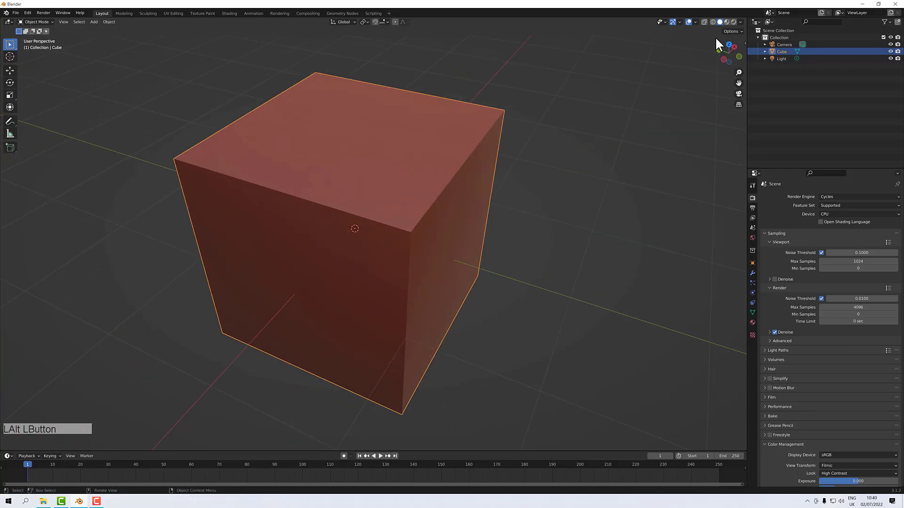
# Turn Backface Culling off and X-Ray on in the viewport shading options, and view the see-through cube
pyautogui.click(740, 23)
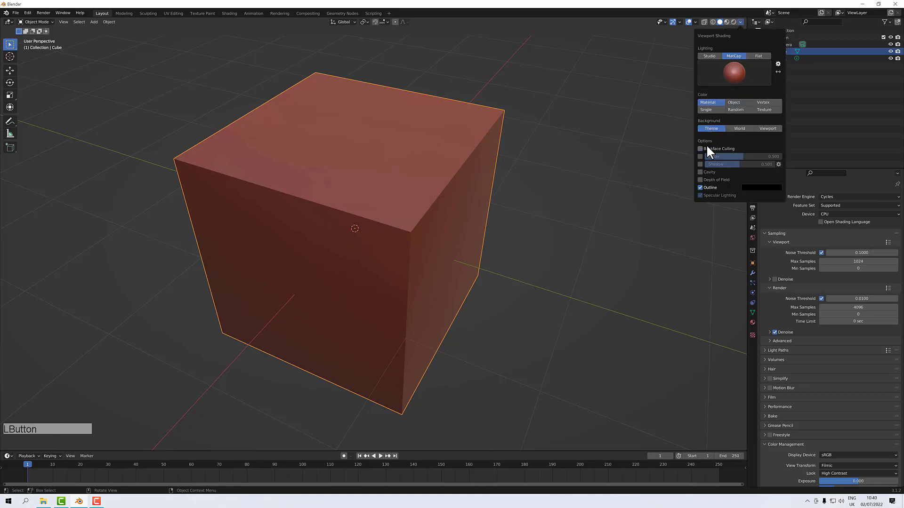
pyautogui.click(700, 157)
pyautogui.keyDown('alt'); pyautogui.moveTo(558, 206); pyautogui.dragTo(547, 163); pyautogui.keyUp('alt')
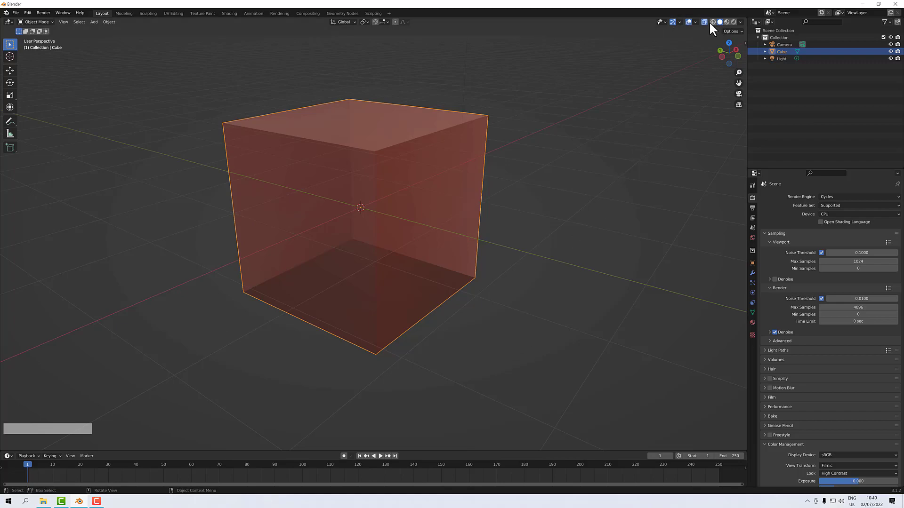
# Turn X-Ray off in the viewport shading options and view the opaque cube
pyautogui.click(739, 22)
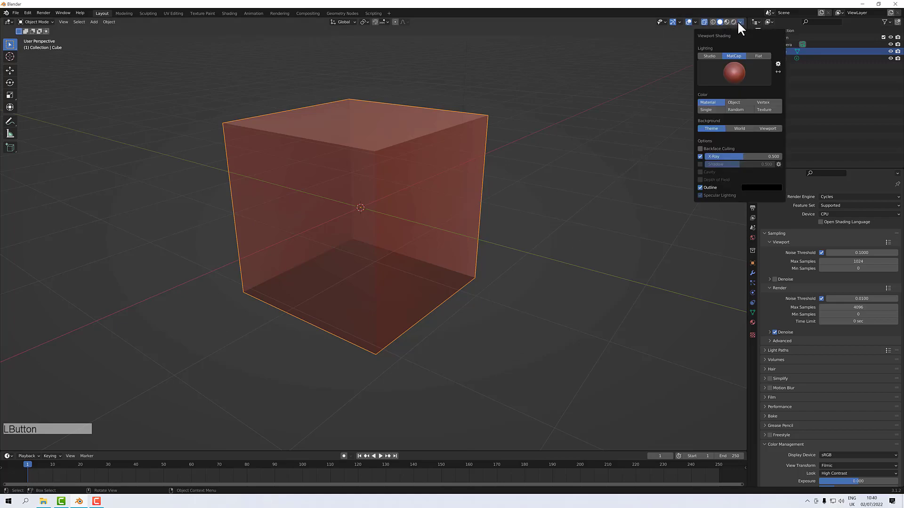
pyautogui.click(699, 155)
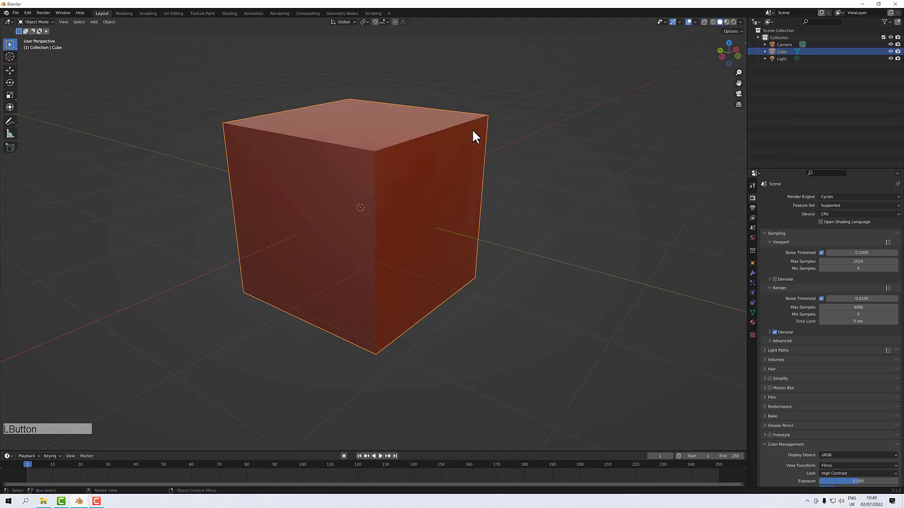
pyautogui.moveTo(509, 110)
pyautogui.keyDown('alt'); pyautogui.mouseDown()
pyautogui.moveTo(496, 117)
pyautogui.moveTo(505, 117)
pyautogui.mouseUp(); pyautogui.keyUp('alt')
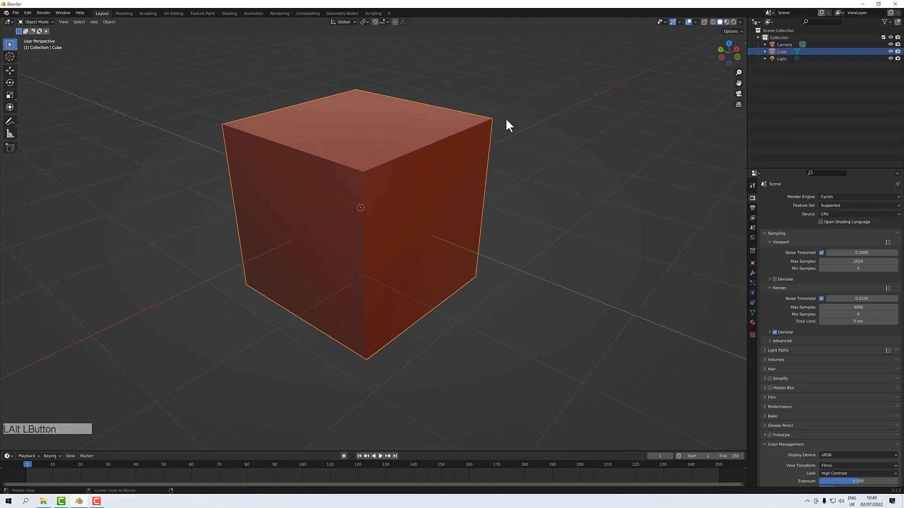
# Toggle the viewport's X-Ray display on and off directly, without going through the shading options
pyautogui.click(704, 22)
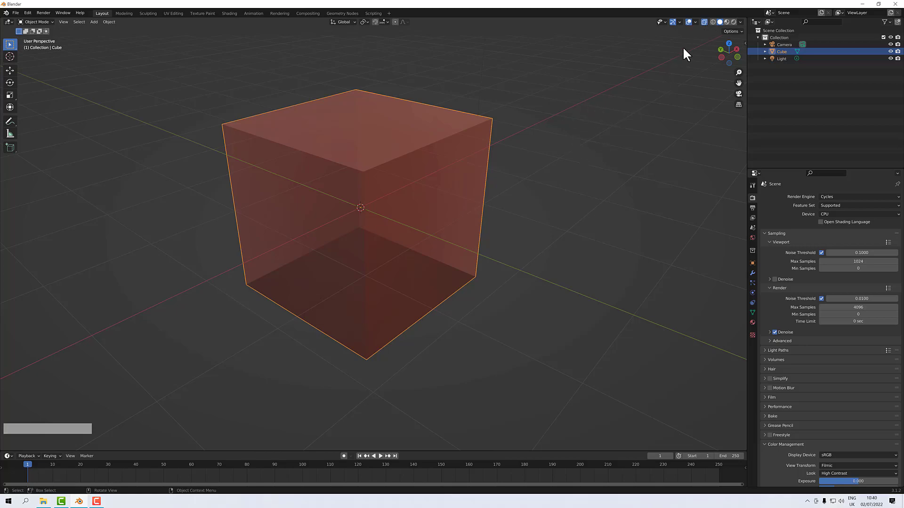
pyautogui.click(704, 22)
pyautogui.keyDown('alt'); pyautogui.moveTo(626, 109); pyautogui.dragTo(588, 153); pyautogui.keyUp('alt')
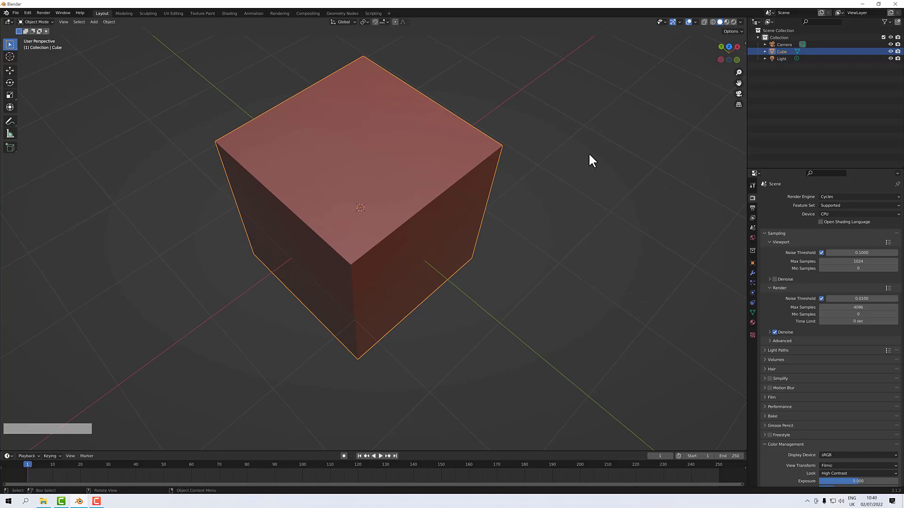
pyautogui.hotkey('alt', 'z')
# Switch the viewport to Wireframe shading, view the cube, and return to Solid shading
pyautogui.moveTo(549, 177)
pyautogui.keyDown('alt'); pyautogui.mouseDown()
pyautogui.moveTo(554, 117)
pyautogui.moveTo(556, 165)
pyautogui.mouseUp(); pyautogui.keyUp('alt')
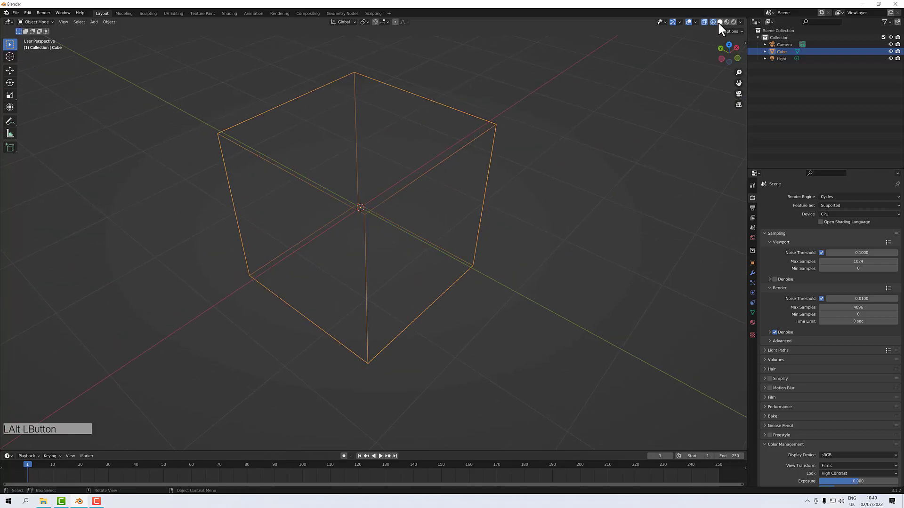
pyautogui.moveTo(530, 127)
pyautogui.keyDown('alt'); pyautogui.mouseDown()
pyautogui.moveTo(543, 101)
pyautogui.moveTo(556, 138)
pyautogui.moveTo(530, 127)
pyautogui.mouseUp(); pyautogui.keyUp('alt')
pyautogui.hotkey('shift', 'z')
pyautogui.hotkey('shift', 'z')
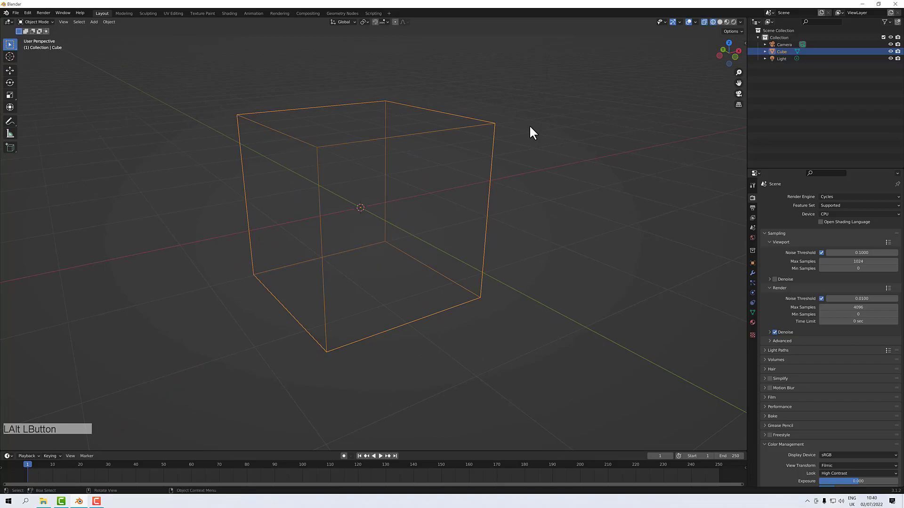
pyautogui.moveTo(526, 132)
pyautogui.keyDown('alt'); pyautogui.mouseDown()
pyautogui.moveTo(525, 149)
pyautogui.moveTo(532, 136)
pyautogui.moveTo(538, 150)
pyautogui.mouseUp(); pyautogui.keyUp('alt')
pyautogui.hotkey('shift', 'z')
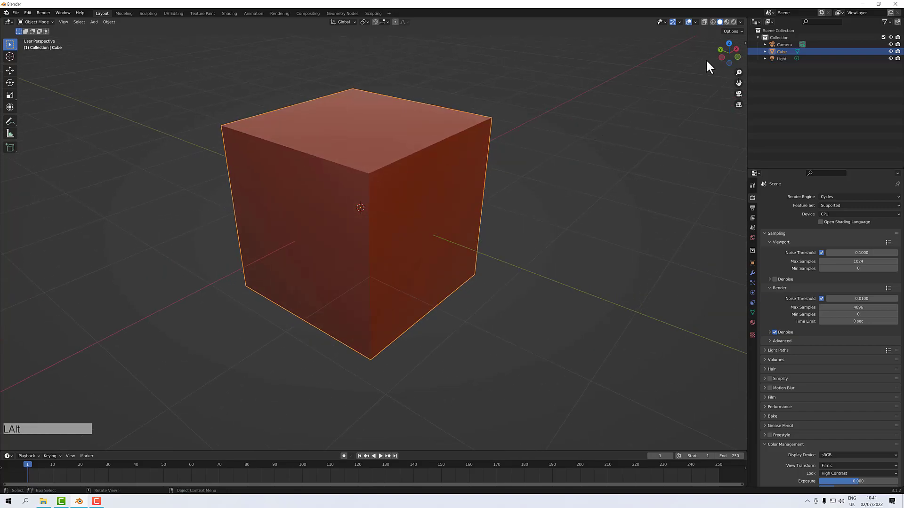
# Toggle the Shadow option of the Solid shading several times to compare the cube, leaving it off
pyautogui.click(739, 22)
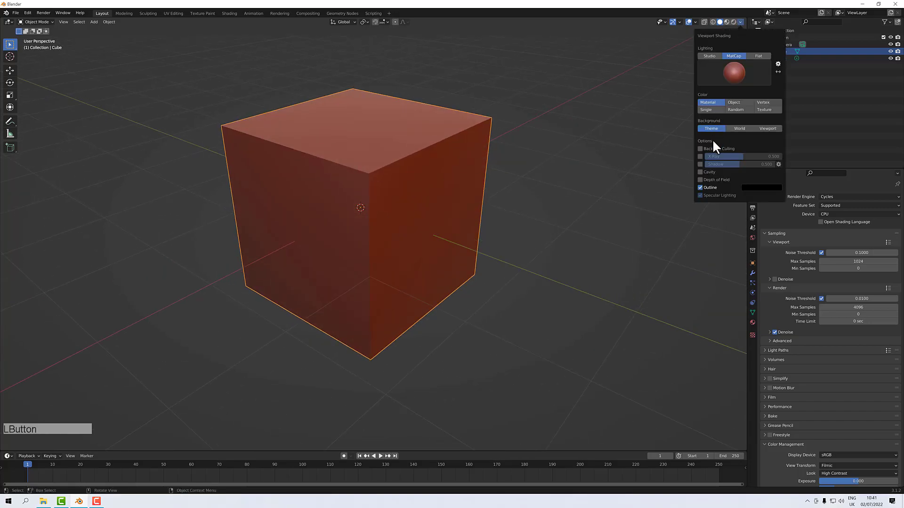
pyautogui.click(700, 164)
pyautogui.click(699, 165)
pyautogui.click(699, 163)
pyautogui.click(700, 164)
pyautogui.click(699, 164)
pyautogui.click(700, 164)
# Toggle the Cavity option to compare the cube's edges up close, leaving it off
pyautogui.click(699, 172)
pyautogui.scroll(7, 379, 177)
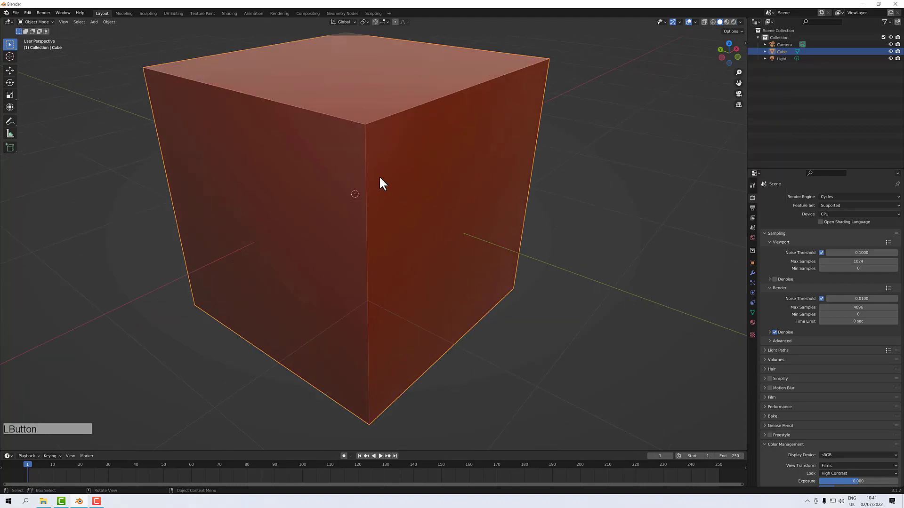
pyautogui.keyDown('alt'); pyautogui.moveTo(372, 156); pyautogui.dragTo(420, 157); pyautogui.keyUp('alt')
pyautogui.scroll(-3, 382, 167)
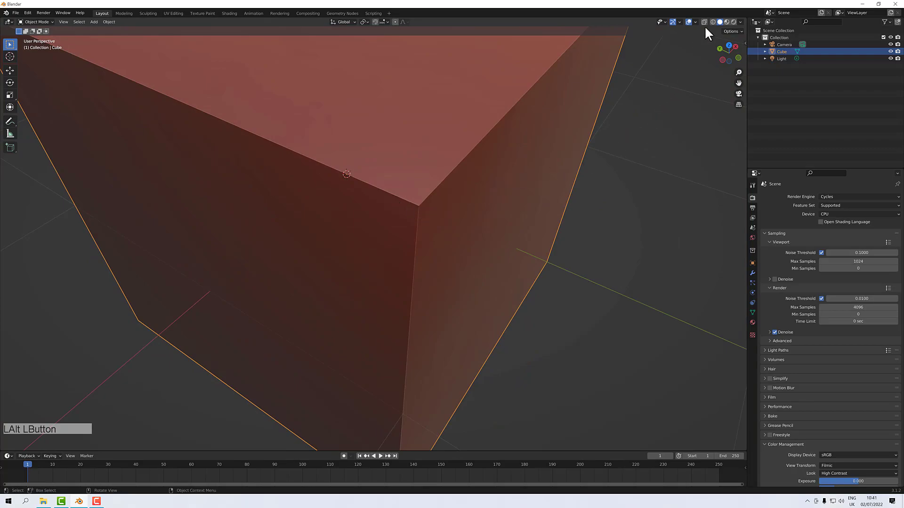
pyautogui.click(740, 22)
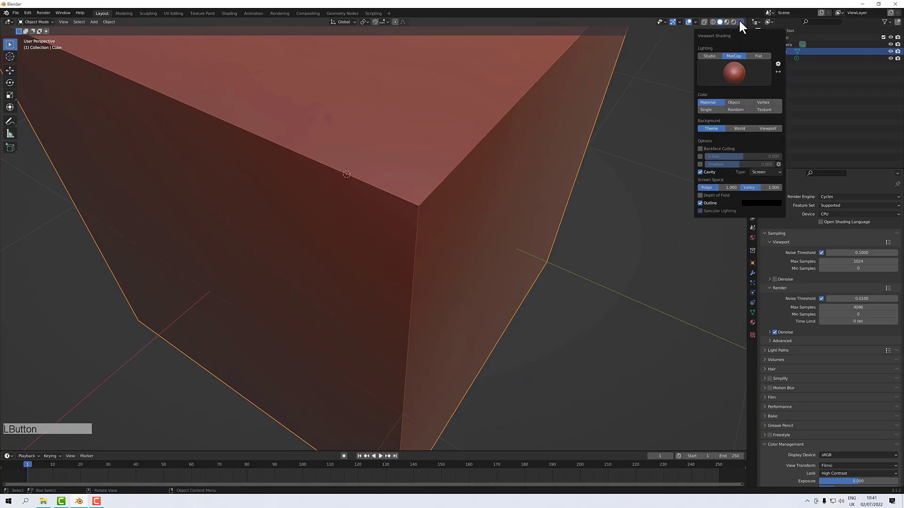
pyautogui.click(700, 172)
pyautogui.click(701, 172)
pyautogui.click(700, 173)
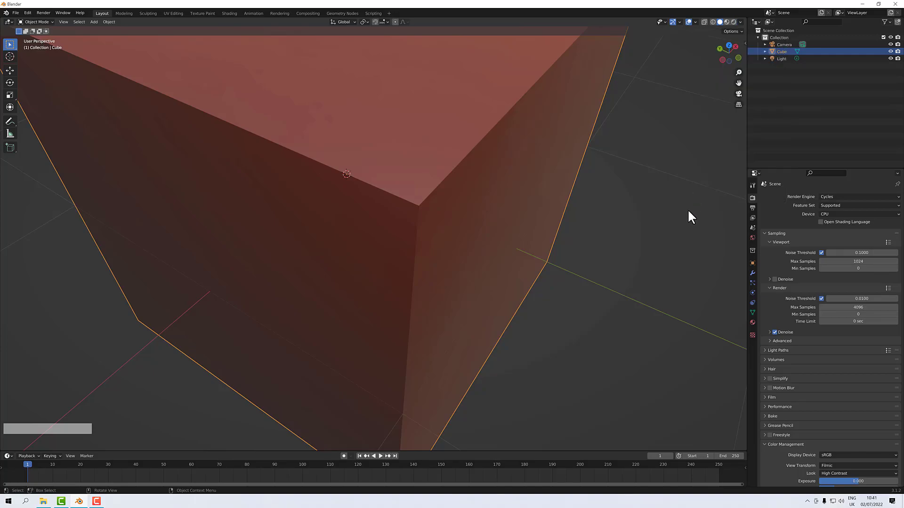
# Try the Outline and Specular Lighting options of the Solid shading
pyautogui.click(739, 22)
pyautogui.click(700, 187)
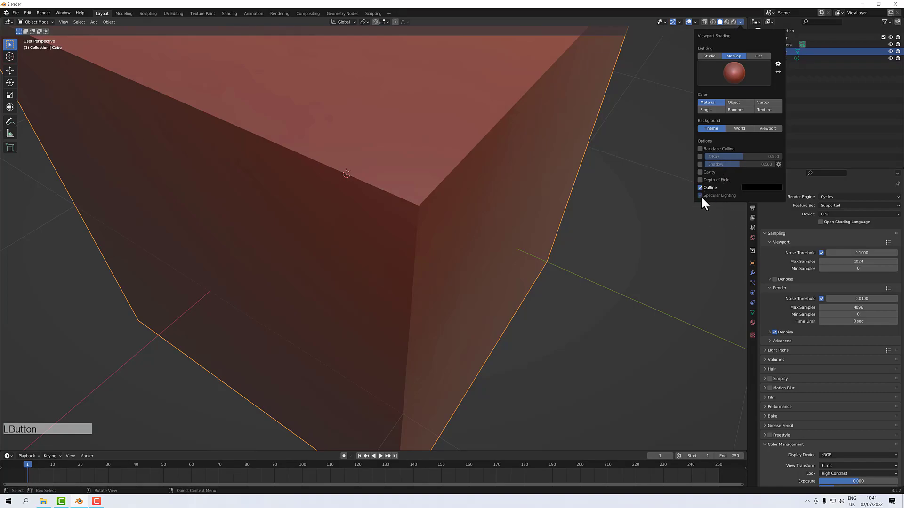
pyautogui.click(701, 196)
# Turn on Shadow for the Solid shading, raise its strength slightly, and view the cube from other angles
pyautogui.click(700, 164)
pyautogui.moveTo(737, 162)
pyautogui.mouseDown()
pyautogui.moveTo(763, 164)
pyautogui.moveTo(745, 164)
pyautogui.mouseUp()
pyautogui.scroll(-4, 380, 211)
pyautogui.keyDown('alt'); pyautogui.moveTo(380, 211); pyautogui.dragTo(375, 196); pyautogui.keyUp('alt')
pyautogui.keyDown('alt'); pyautogui.moveTo(377, 200); pyautogui.dragTo(296, 200); pyautogui.keyUp('alt')
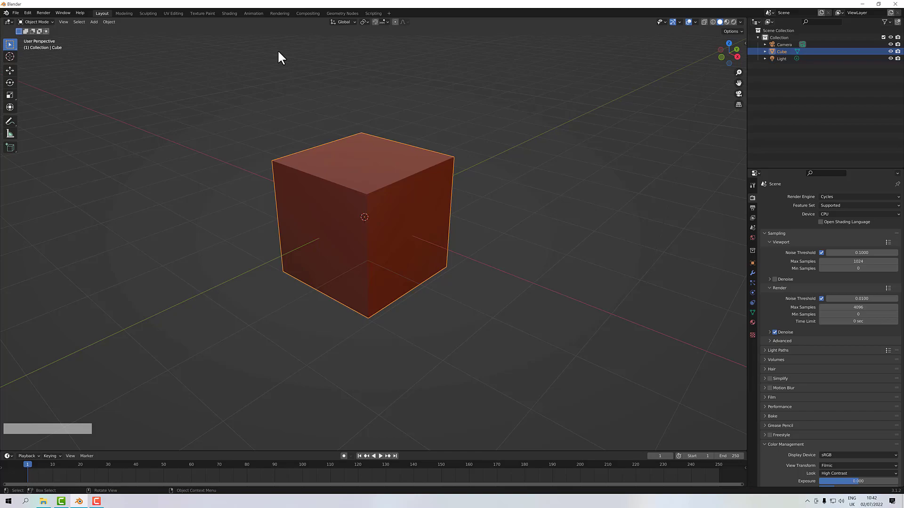
pyautogui.keyDown('alt'); pyautogui.moveTo(341, 142); pyautogui.dragTo(344, 147); pyautogui.keyUp('alt')
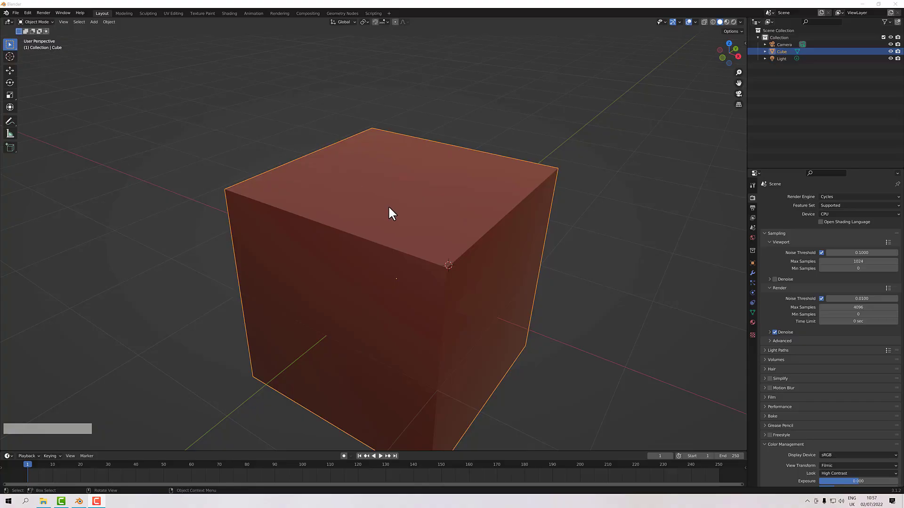
# Delete the default cube from the scene
pyautogui.click(389, 213)
pyautogui.scroll(-3, 389, 213)
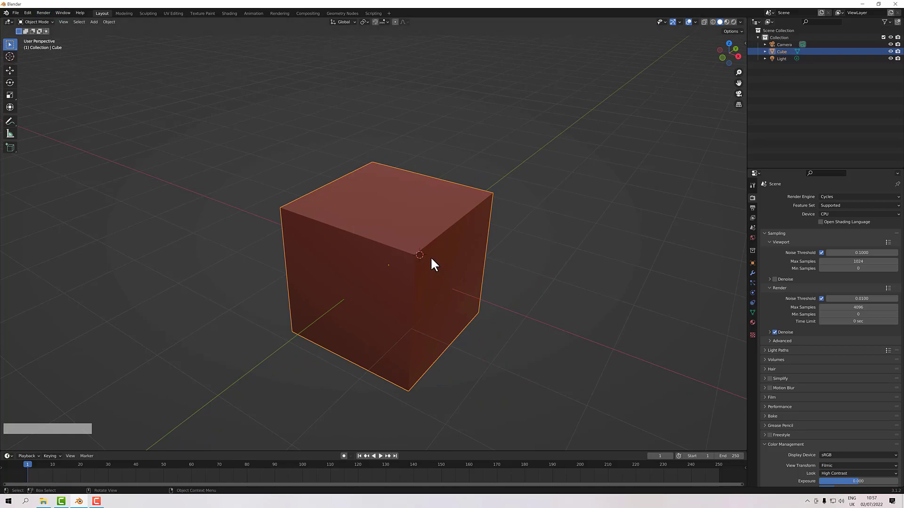
pyautogui.press('Delete')
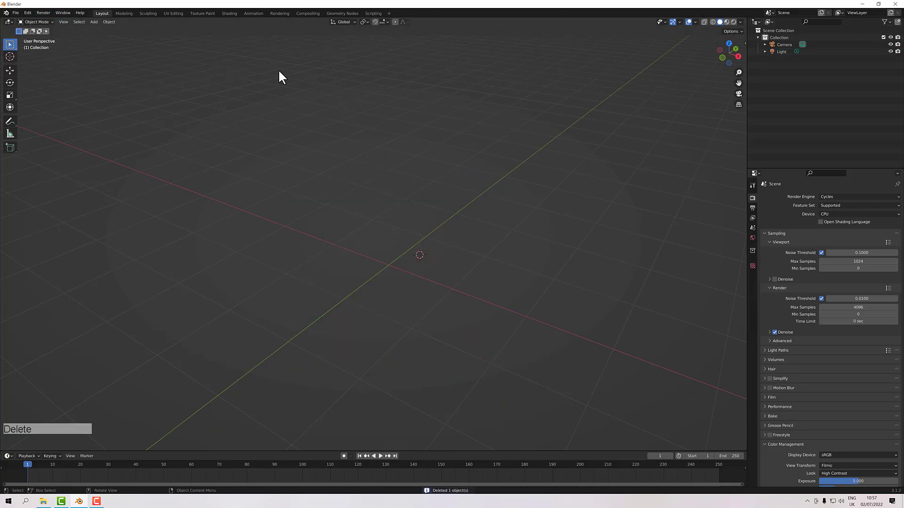
# Add a UV sphere mesh at the 3D cursor and bring it closer into view
pyautogui.click(94, 22)
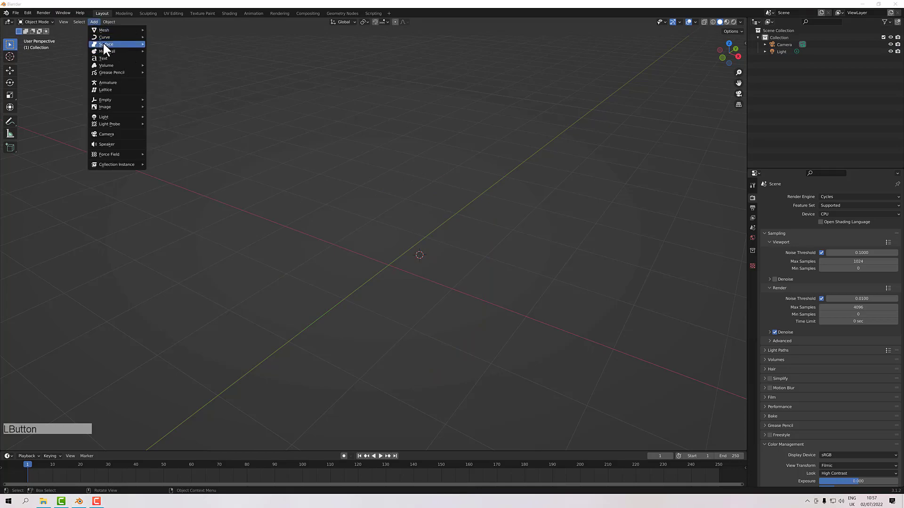
pyautogui.moveTo(100, 30)
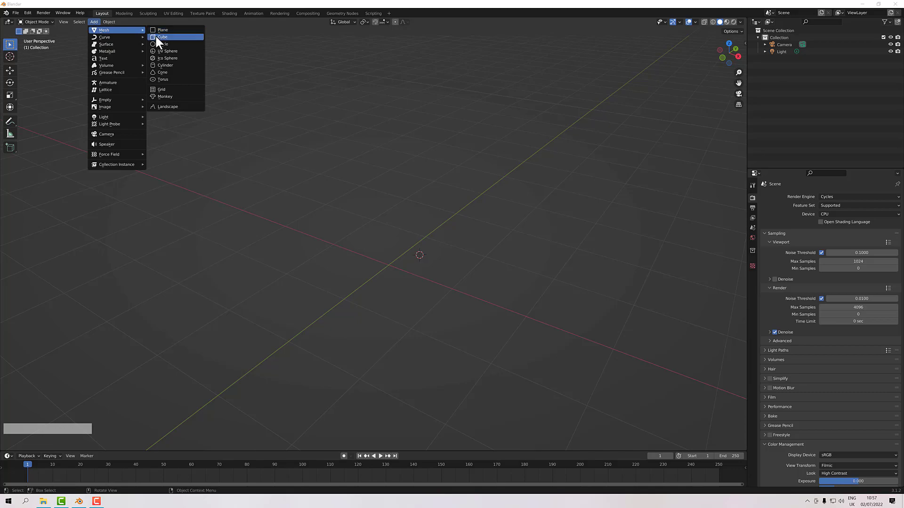
pyautogui.click(165, 52)
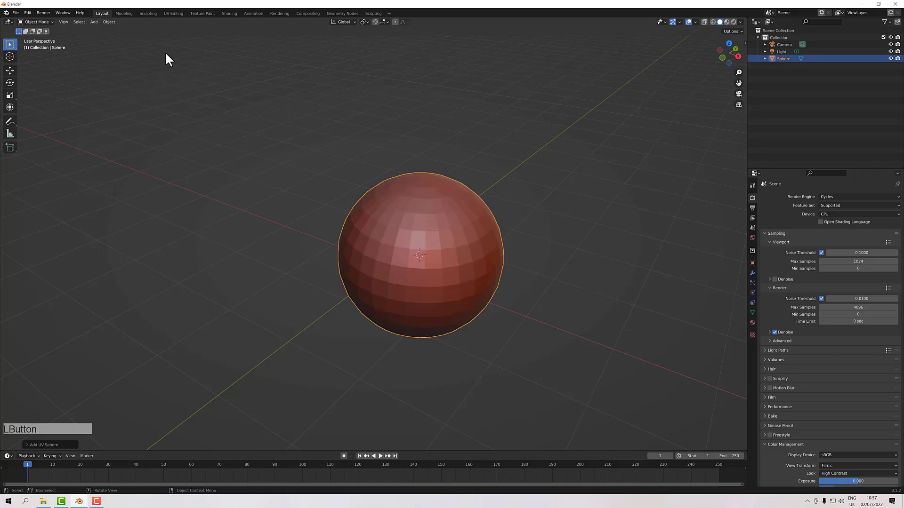
pyautogui.scroll(2, 383, 241)
pyautogui.keyDown('alt'); pyautogui.moveTo(383, 241); pyautogui.dragTo(314, 230); pyautogui.keyUp('alt')
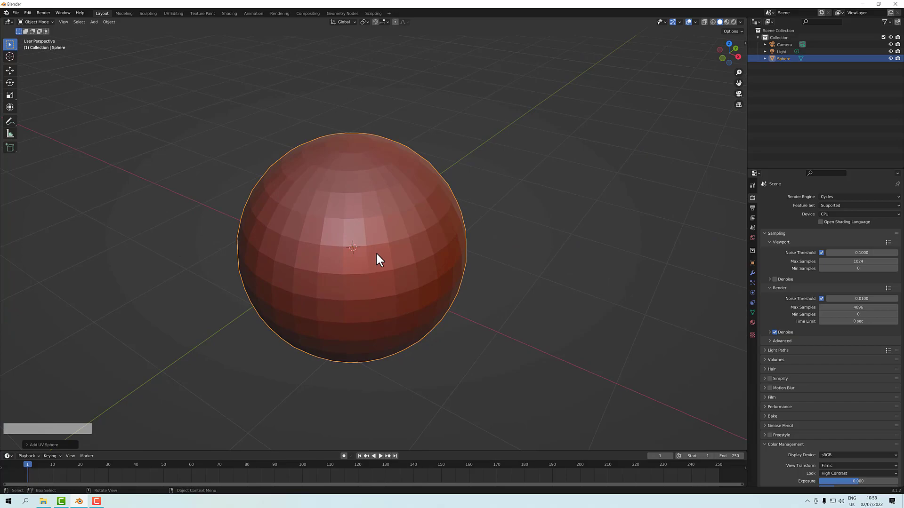
# Enter Edit Mode on the sphere and deselect all of its geometry
pyautogui.press('Tab')
pyautogui.keyDown('alt'); pyautogui.moveTo(437, 258); pyautogui.dragTo(414, 243); pyautogui.keyUp('alt')
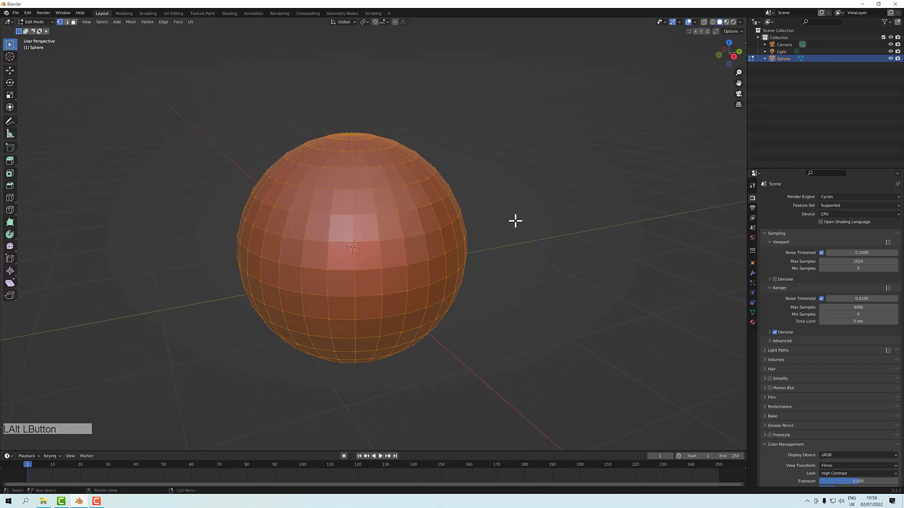
pyautogui.click(515, 221)
pyautogui.keyDown('alt'); pyautogui.moveTo(519, 226); pyautogui.dragTo(292, 140); pyautogui.keyUp('alt')
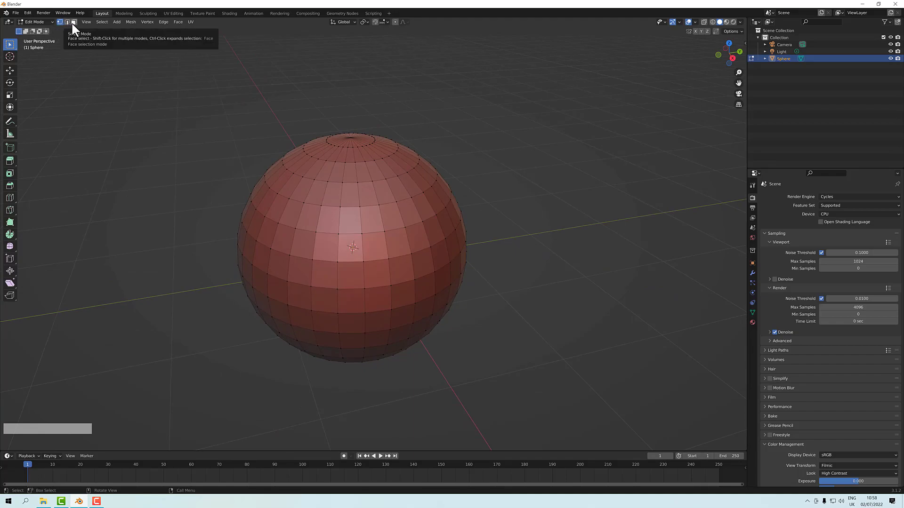
# Cycle through the Vertex, Edge and Face selection modes, ending in Face select
pyautogui.press('3')
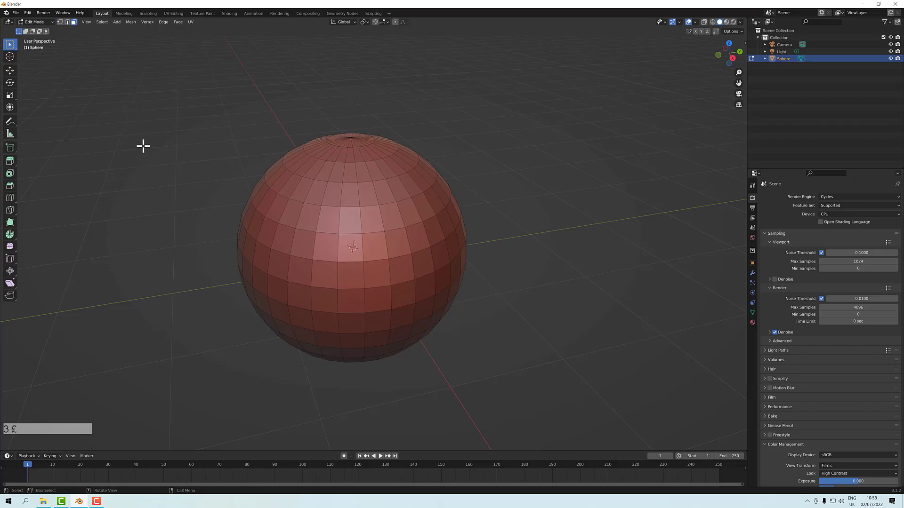
pyautogui.press('1')
pyautogui.press('2')
pyautogui.press('3')
pyautogui.press('1')
pyautogui.press('2')
pyautogui.press('3')
# Select a single face near the middle of the sphere
pyautogui.keyDown('alt'); pyautogui.moveTo(288, 218); pyautogui.dragTo(325, 246); pyautogui.keyUp('alt')
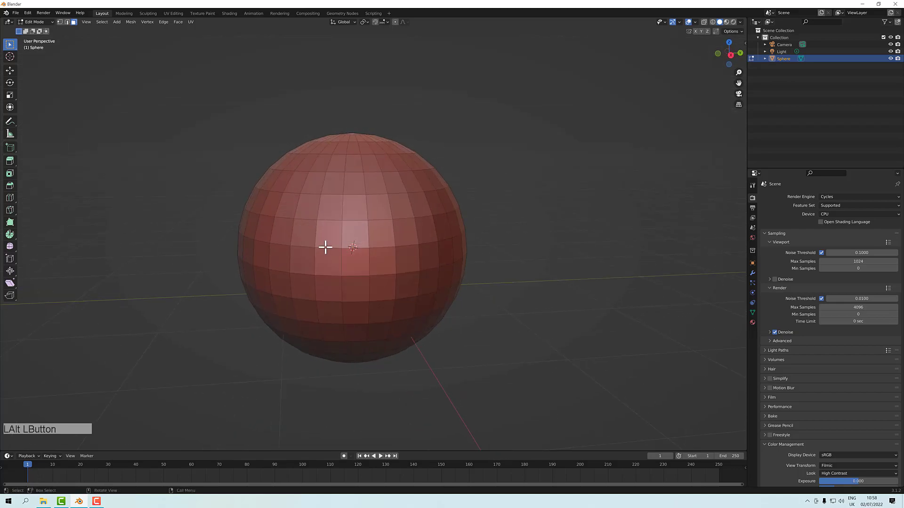
pyautogui.click(348, 241)
pyautogui.keyDown('alt'); pyautogui.moveTo(387, 246); pyautogui.dragTo(150, 137); pyautogui.keyUp('alt')
# Switch to Vertex select and select the corner vertices of one face near the sphere's middle
pyautogui.click(60, 22)
pyautogui.scroll(2, 353, 239)
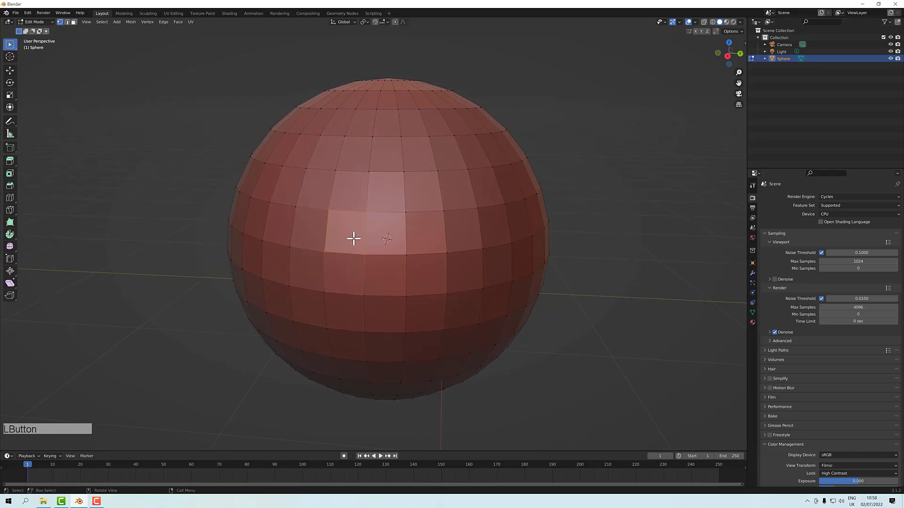
pyautogui.click(369, 173)
pyautogui.keyDown('alt'); pyautogui.moveTo(392, 218); pyautogui.dragTo(403, 236); pyautogui.keyUp('alt')
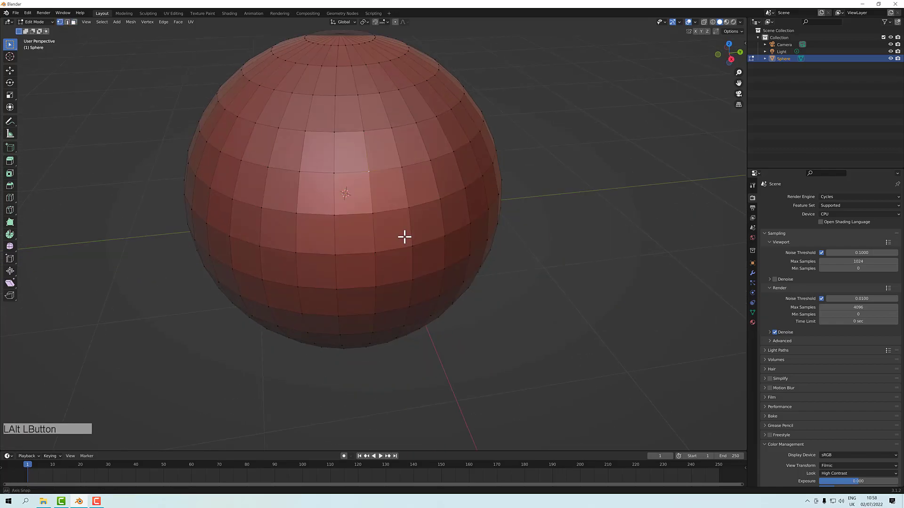
pyautogui.keyDown('shift'); pyautogui.click(373, 214); pyautogui.keyUp('shift')
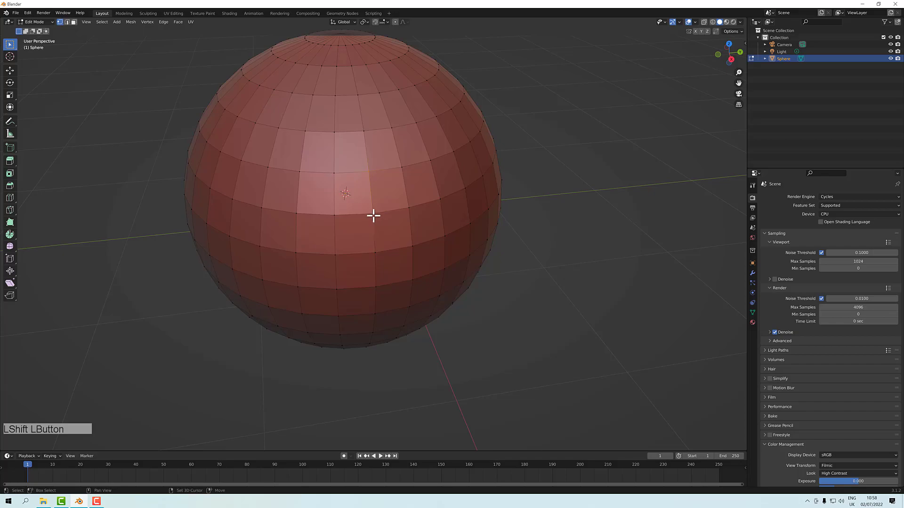
pyautogui.keyDown('shift'); pyautogui.click(400, 168); pyautogui.keyUp('shift')
# Add the two vertices of an edge farther along the same band of faces to the selection
pyautogui.keyDown('alt'); pyautogui.moveTo(399, 168); pyautogui.dragTo(394, 210); pyautogui.keyUp('alt')
pyautogui.scroll(1, 392, 180)
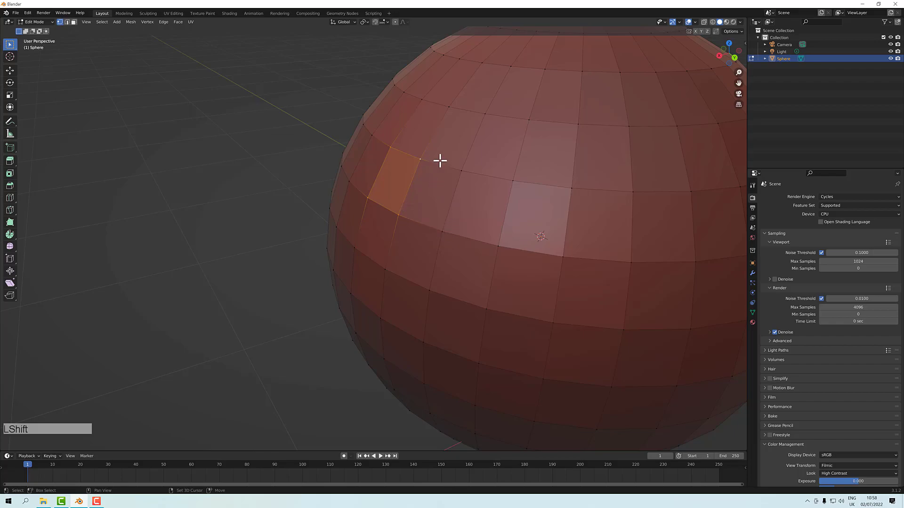
pyautogui.keyDown('shift'); pyautogui.click(513, 179); pyautogui.keyUp('shift')
pyautogui.keyDown('shift'); pyautogui.click(499, 244); pyautogui.keyUp('shift')
# Select the four corner vertices of one face in the second band above the sphere's middle, near its outer side
pyautogui.click(369, 201)
pyautogui.keyDown('shift'); pyautogui.click(388, 146); pyautogui.keyUp('shift')
pyautogui.keyDown('shift'); pyautogui.click(419, 160); pyautogui.keyUp('shift')
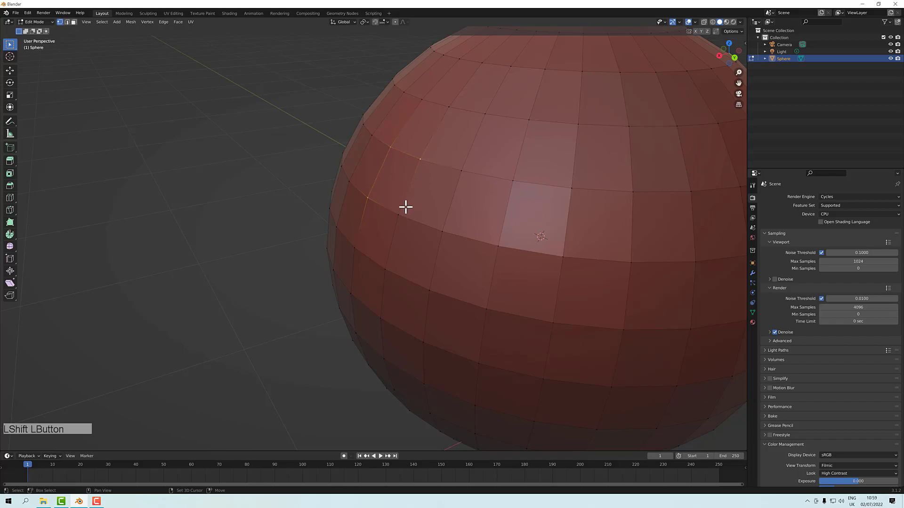
pyautogui.keyDown('shift'); pyautogui.click(398, 215); pyautogui.keyUp('shift')
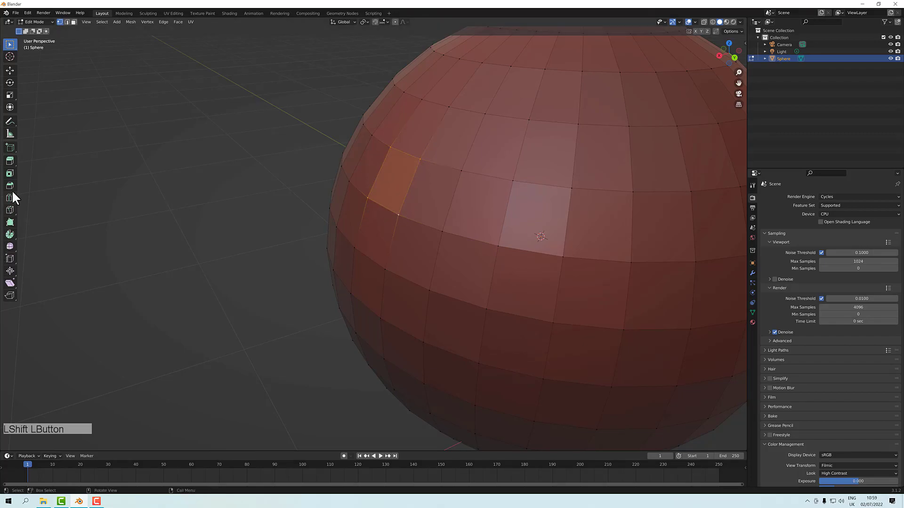
# Extrude the selected face outward from the sphere's surface with the Extrude Region tool
pyautogui.click(8, 161)
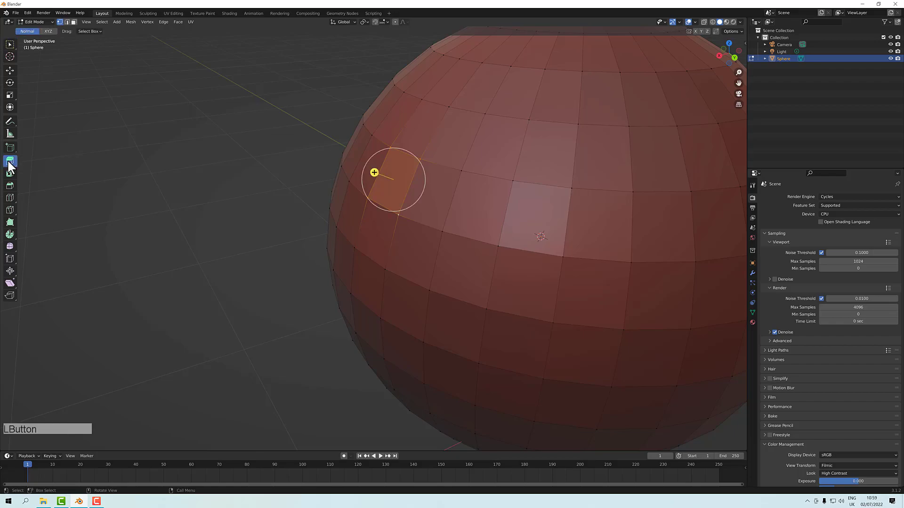
pyautogui.moveTo(374, 172); pyautogui.dragTo(318, 125)
pyautogui.keyDown('alt'); pyautogui.moveTo(343, 161); pyautogui.dragTo(301, 135); pyautogui.keyUp('alt')
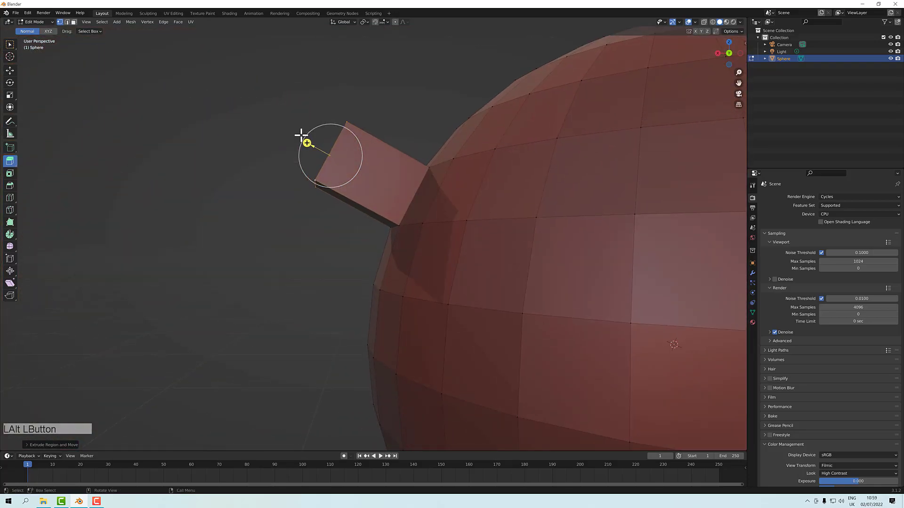
pyautogui.keyDown('alt'); pyautogui.moveTo(298, 135); pyautogui.dragTo(327, 156); pyautogui.keyUp('alt')
# Undo the face extrusion and deselect everything on the sphere
pyautogui.hotkey('ctrl', 'z')
pyautogui.hotkey('ctrl', 'z')
pyautogui.click(240, 178)
pyautogui.keyDown('alt'); pyautogui.moveTo(229, 187); pyautogui.dragTo(220, 209); pyautogui.keyUp('alt')
pyautogui.scroll(-2, 214, 218)
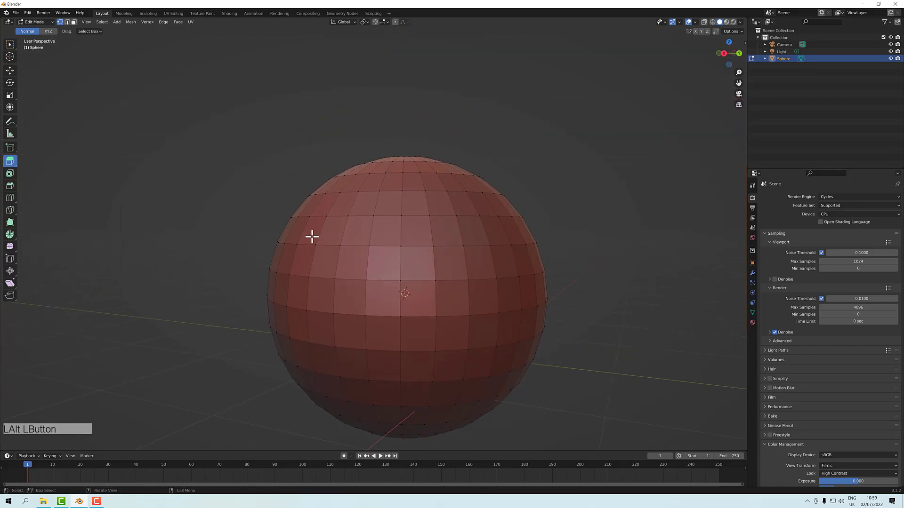
# Select the four corner vertices of a face just above the sphere's centre and return to the Select Box tool
pyautogui.click(371, 245)
pyautogui.keyDown('shift'); pyautogui.click(403, 247); pyautogui.keyUp('shift')
pyautogui.keyDown('shift'); pyautogui.click(404, 279); pyautogui.keyUp('shift')
pyautogui.click(9, 44)
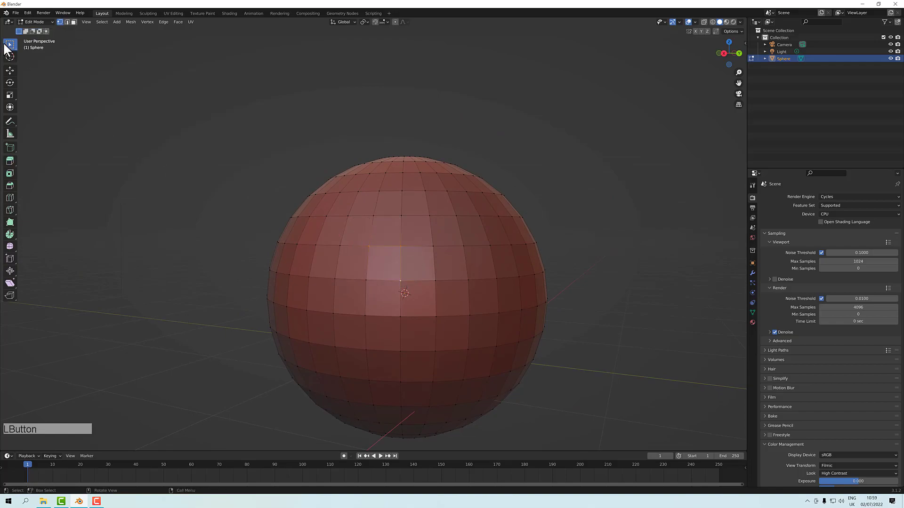
pyautogui.keyDown('shift'); pyautogui.click(365, 279); pyautogui.keyUp('shift')
pyautogui.keyDown('alt'); pyautogui.moveTo(452, 288); pyautogui.dragTo(438, 277); pyautogui.keyUp('alt')
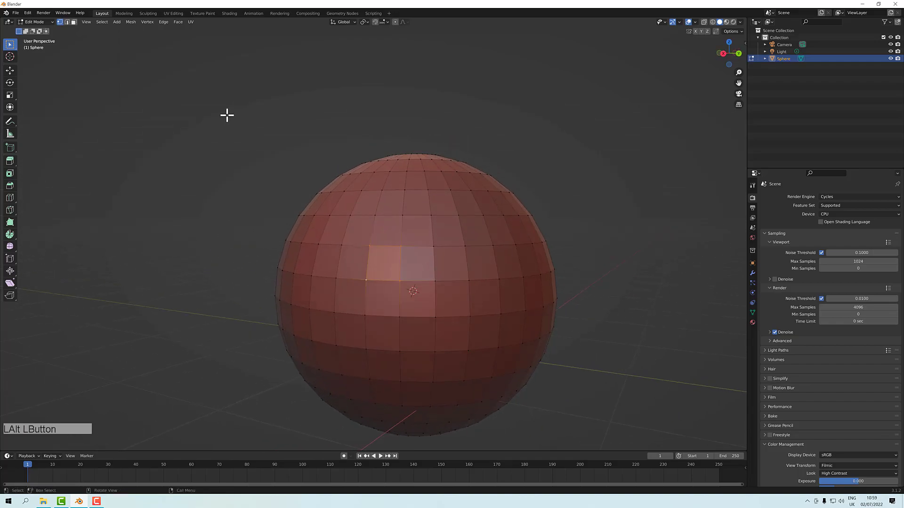
# Box-select the upper half of the sphere in solid shading and check which vertices are selected around it
pyautogui.moveTo(198, 82); pyautogui.dragTo(480, 268)
pyautogui.keyDown('alt'); pyautogui.moveTo(599, 314); pyautogui.dragTo(464, 256); pyautogui.keyUp('alt')
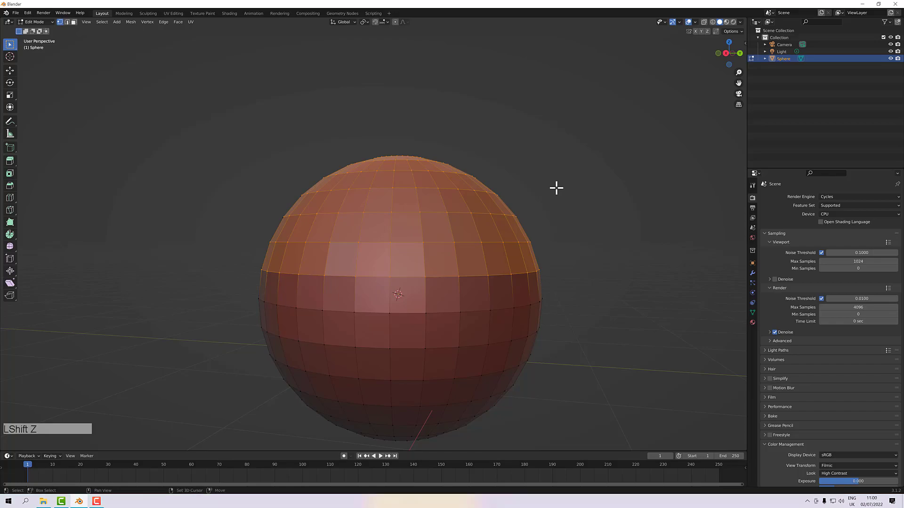
# Switch to wireframe shading, clear the selection and box-select the sphere's upper half through the mesh
pyautogui.hotkey('shift', 'z')
pyautogui.click(533, 171)
pyautogui.keyDown('alt'); pyautogui.moveTo(345, 172); pyautogui.dragTo(349, 178); pyautogui.keyUp('alt')
pyautogui.moveTo(138, 89); pyautogui.dragTo(476, 285)
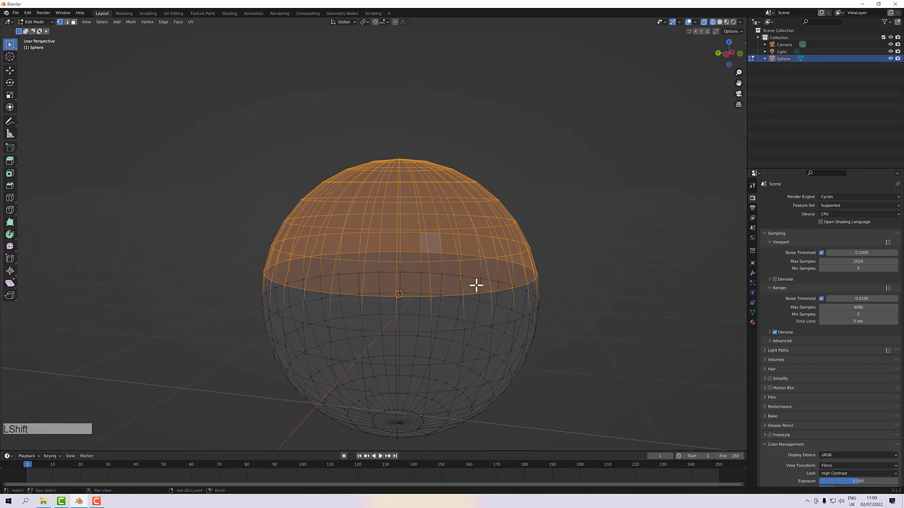
# Return to solid shading, inspect the selection around the sphere, and deselect everything
pyautogui.hotkey('shift', 'z')
pyautogui.moveTo(592, 242)
pyautogui.keyDown('alt'); pyautogui.mouseDown()
pyautogui.moveTo(495, 254)
pyautogui.moveTo(339, 250)
pyautogui.moveTo(535, 249)
pyautogui.mouseUp(); pyautogui.keyUp('alt')
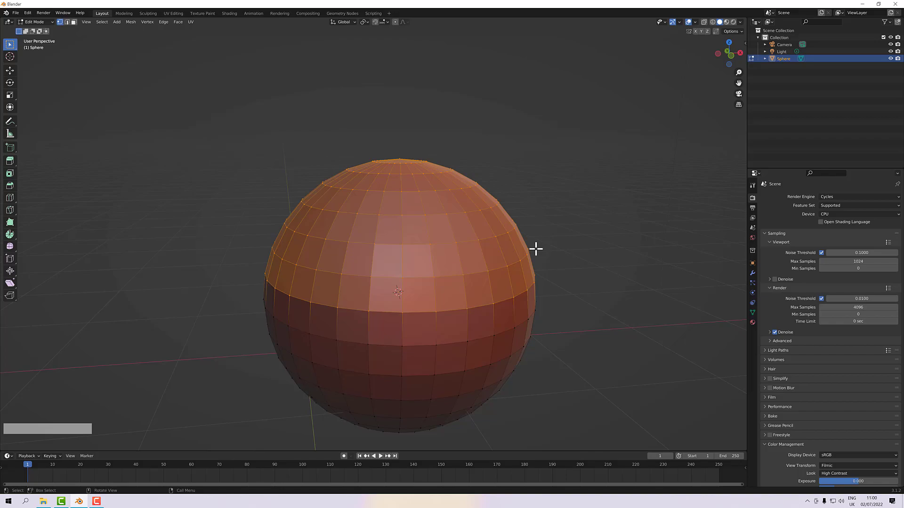
pyautogui.keyDown('alt'); pyautogui.moveTo(549, 234); pyautogui.dragTo(555, 230); pyautogui.keyUp('alt')
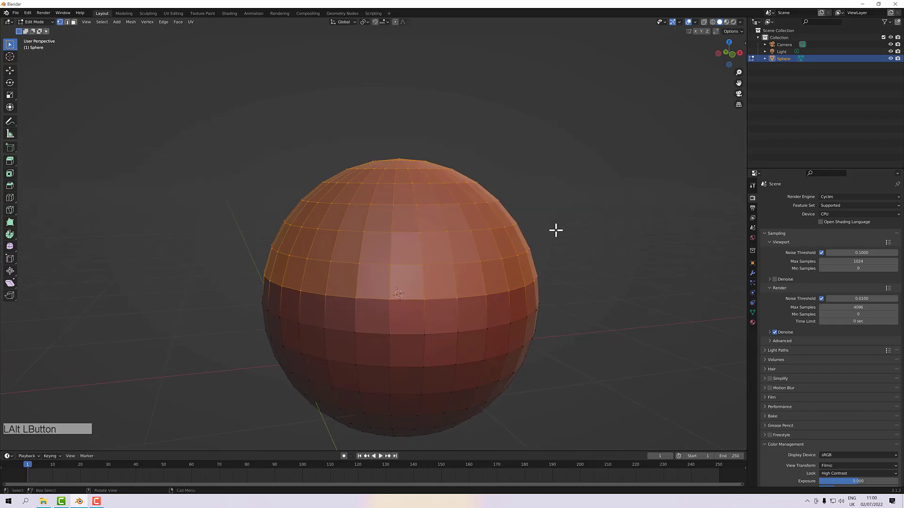
pyautogui.click(216, 168)
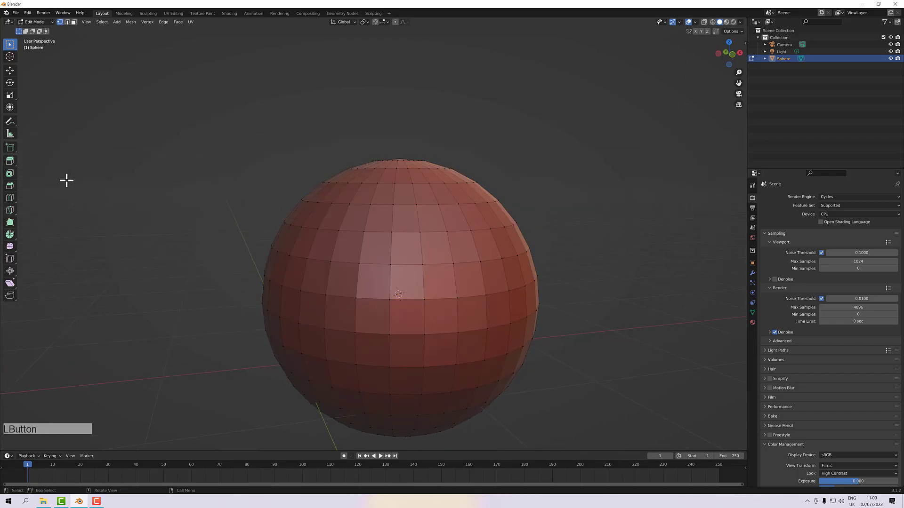
# Switch to Face select and select the horizontal loop of faces through a face at the sphere's middle
pyautogui.click(69, 22)
pyautogui.click(74, 22)
pyautogui.scroll(2, 402, 296)
pyautogui.keyDown('alt'); pyautogui.keyDown('shift'); pyautogui.moveTo(415, 277); pyautogui.dragTo(385, 269); pyautogui.keyUp('shift'); pyautogui.keyUp('alt')
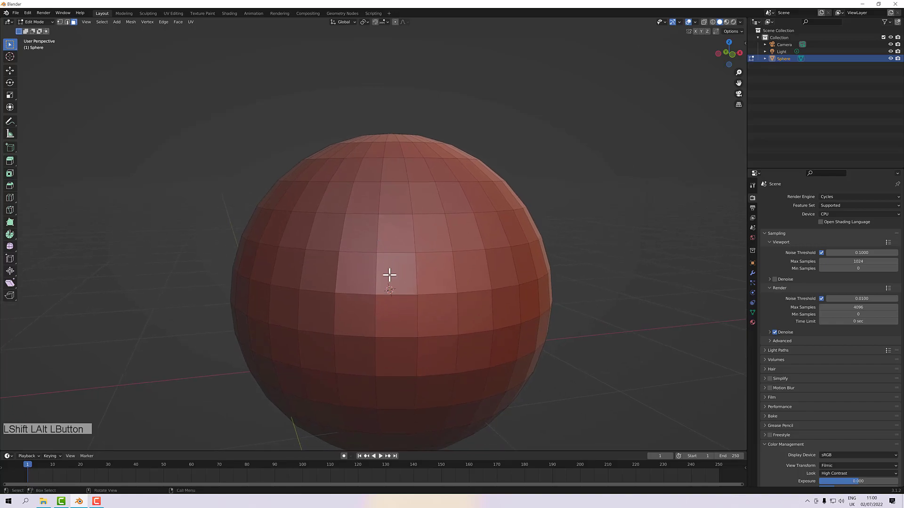
pyautogui.click(395, 271)
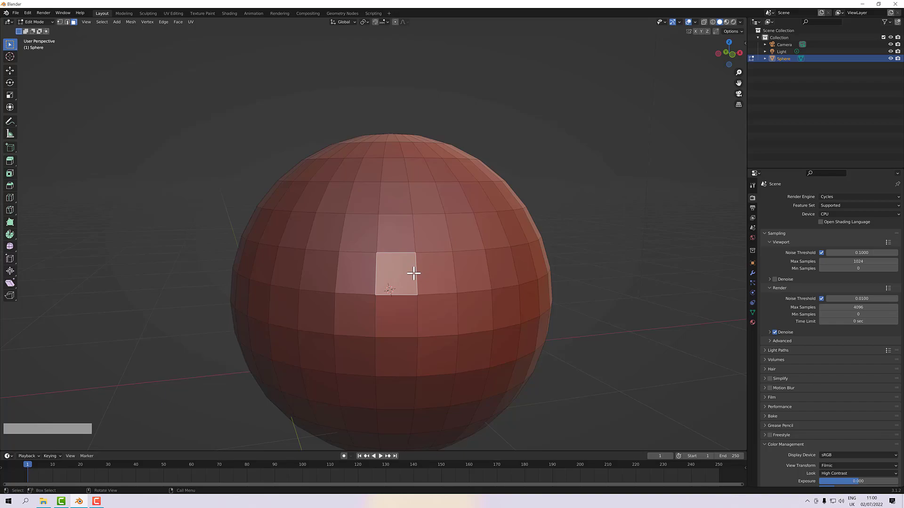
pyautogui.keyDown('alt'); pyautogui.click(413, 273); pyautogui.keyUp('alt')
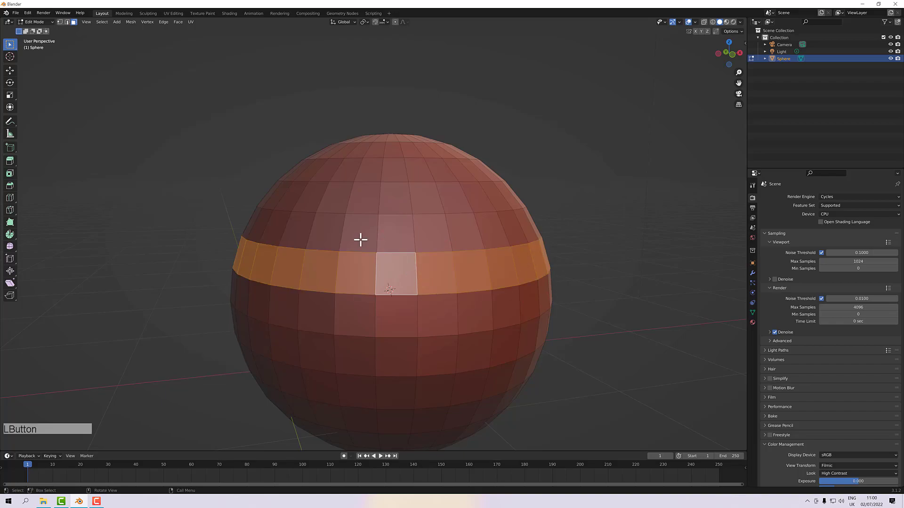
pyautogui.keyDown('alt'); pyautogui.click(412, 273); pyautogui.keyUp('alt')
# Alternate between the vertical and horizontal face loops near the sphere's middle, ending with the vertical loop selected
pyautogui.keyDown('alt'); pyautogui.click(397, 256); pyautogui.keyUp('alt')
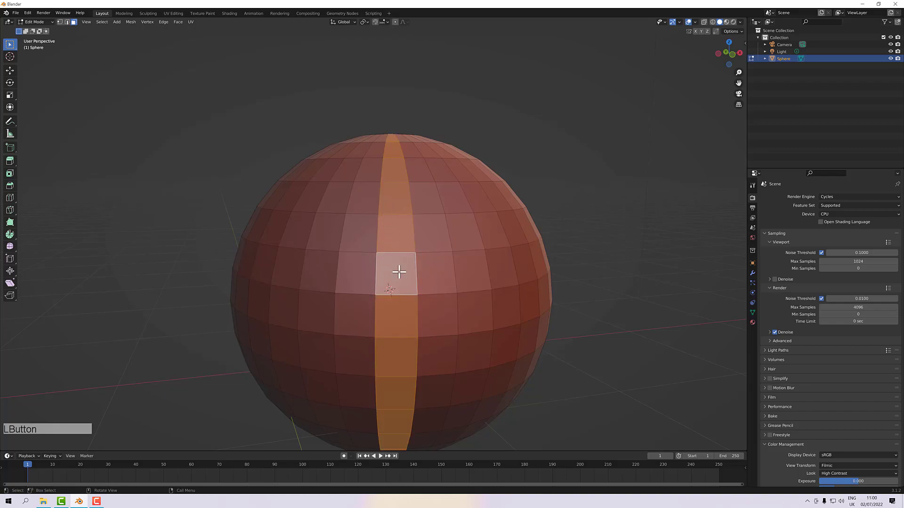
pyautogui.scroll(-2, 396, 273)
pyautogui.keyDown('alt'); pyautogui.click(376, 267); pyautogui.keyUp('alt')
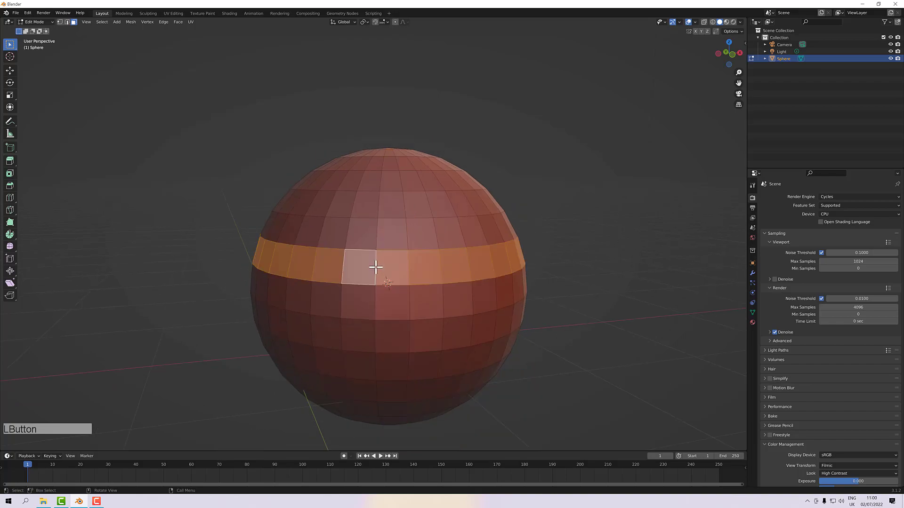
pyautogui.keyDown('alt'); pyautogui.click(396, 258); pyautogui.keyUp('alt')
pyautogui.keyDown('alt'); pyautogui.moveTo(397, 258); pyautogui.dragTo(429, 277); pyautogui.keyUp('alt')
pyautogui.moveTo(428, 277); pyautogui.dragTo(379, 259, button='middle')
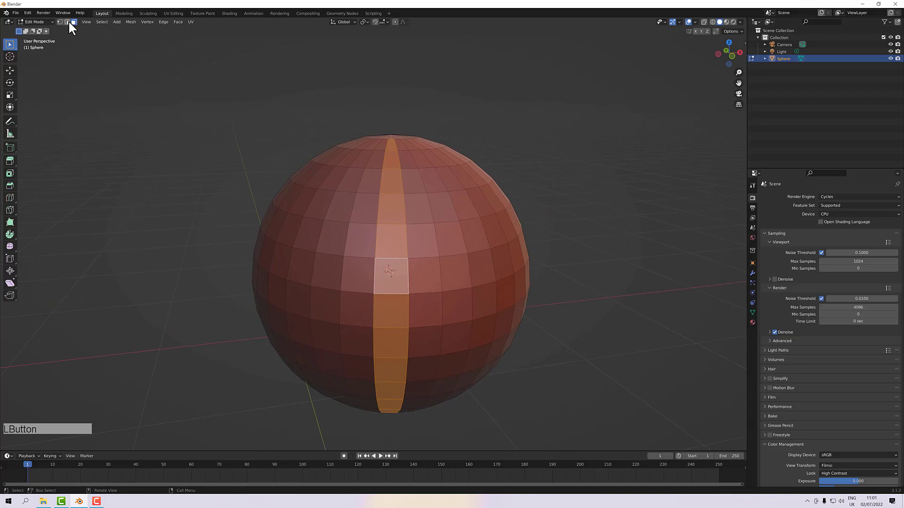
# Switch to Edge select and select a vertical edge loop running from pole to pole on the sphere
pyautogui.click(69, 21)
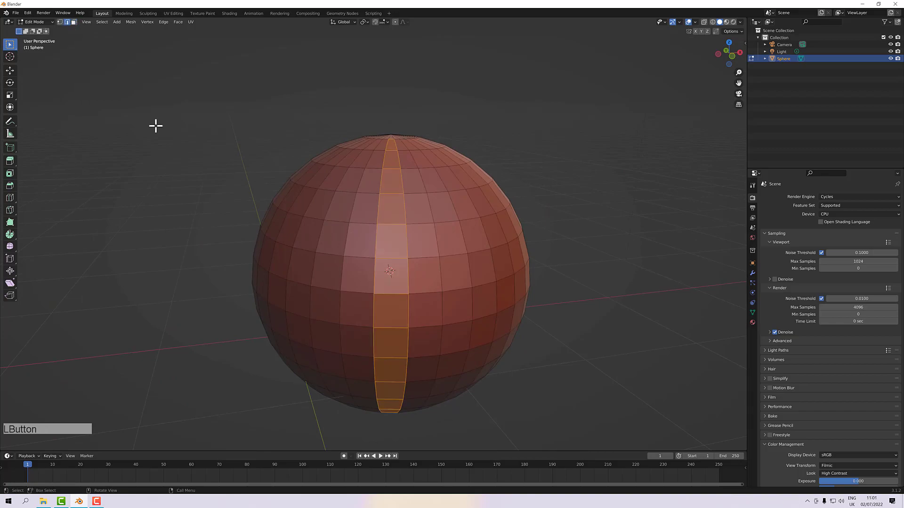
pyautogui.keyDown('alt'); pyautogui.click(377, 272); pyautogui.keyUp('alt')
pyautogui.scroll(2, 373, 274)
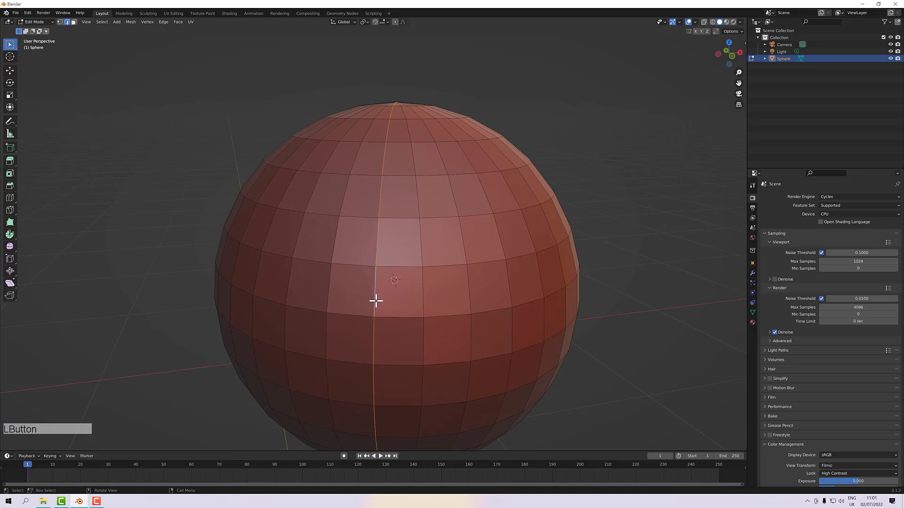
pyautogui.keyDown('alt'); pyautogui.moveTo(376, 301); pyautogui.dragTo(381, 282); pyautogui.keyUp('alt')
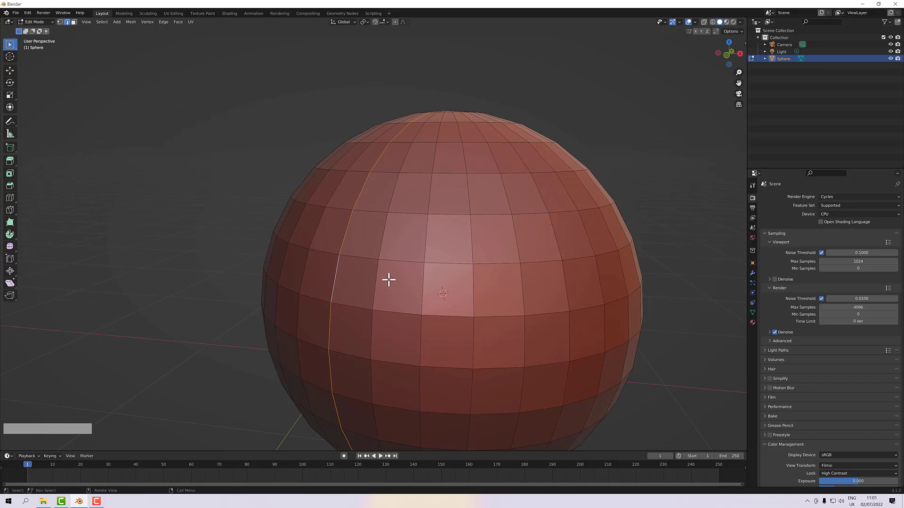
pyautogui.scroll(-3, 408, 249)
pyautogui.keyDown('alt'); pyautogui.moveTo(409, 256); pyautogui.dragTo(418, 268); pyautogui.keyUp('alt')
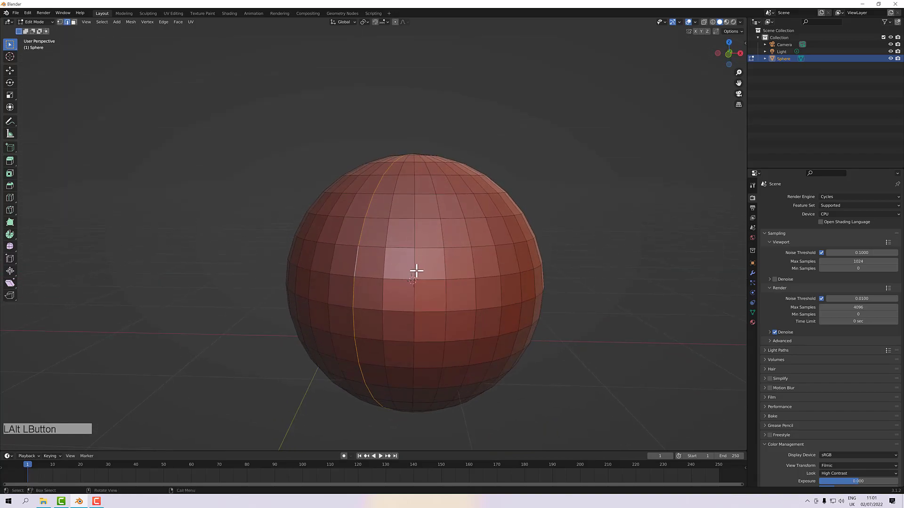
# Select other vertical edge loops on the sphere, ending with the one just beside its centre
pyautogui.keyDown('alt'); pyautogui.click(471, 295); pyautogui.keyUp('alt')
pyautogui.keyDown('alt'); pyautogui.moveTo(471, 295); pyautogui.dragTo(435, 293); pyautogui.keyUp('alt')
pyautogui.keyDown('alt'); pyautogui.click(388, 278); pyautogui.keyUp('alt')
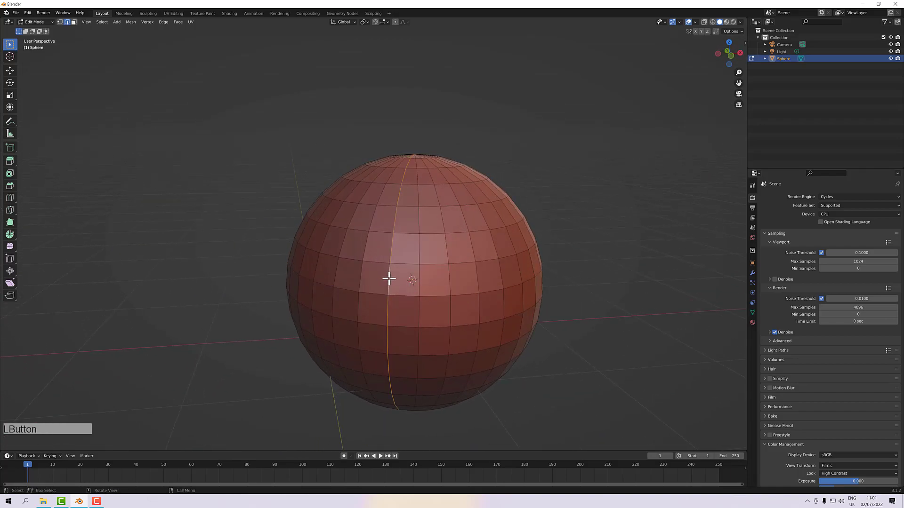
pyautogui.keyDown('alt'); pyautogui.moveTo(429, 261); pyautogui.dragTo(434, 267); pyautogui.keyUp('alt')
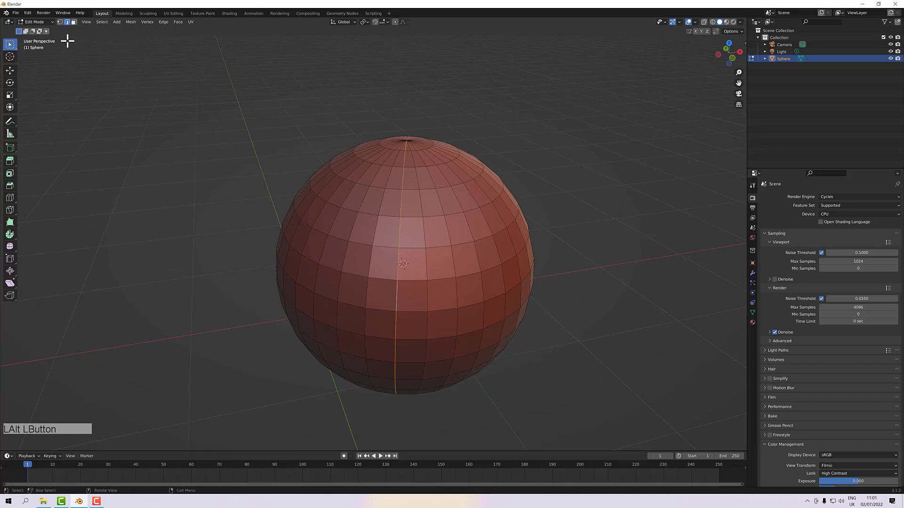
# Switch to Vertex select, clear the selection and select a vertical vertex loop near the sphere's centre
pyautogui.click(58, 22)
pyautogui.click(568, 269)
pyautogui.keyDown('alt'); pyautogui.click(427, 281); pyautogui.keyUp('alt')
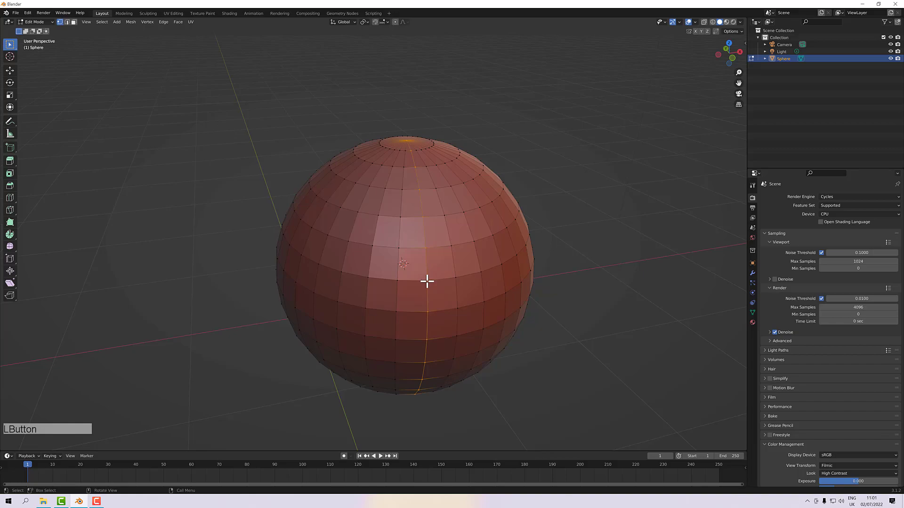
pyautogui.scroll(5, 427, 282)
pyautogui.keyDown('alt'); pyautogui.moveTo(427, 281); pyautogui.dragTo(407, 269); pyautogui.keyUp('alt')
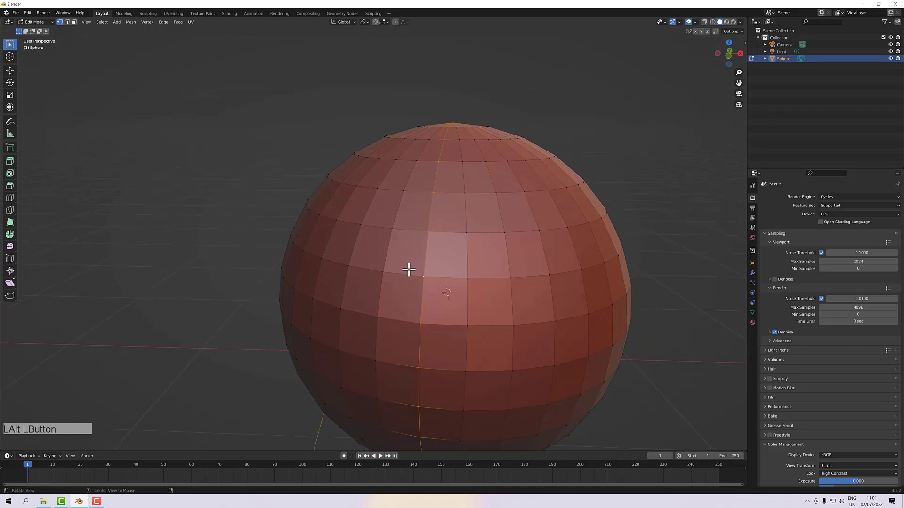
# Try loop selection from several vertices around the sphere's middle, ending with a vertical vertex loop
pyautogui.doubleClick(420, 325)
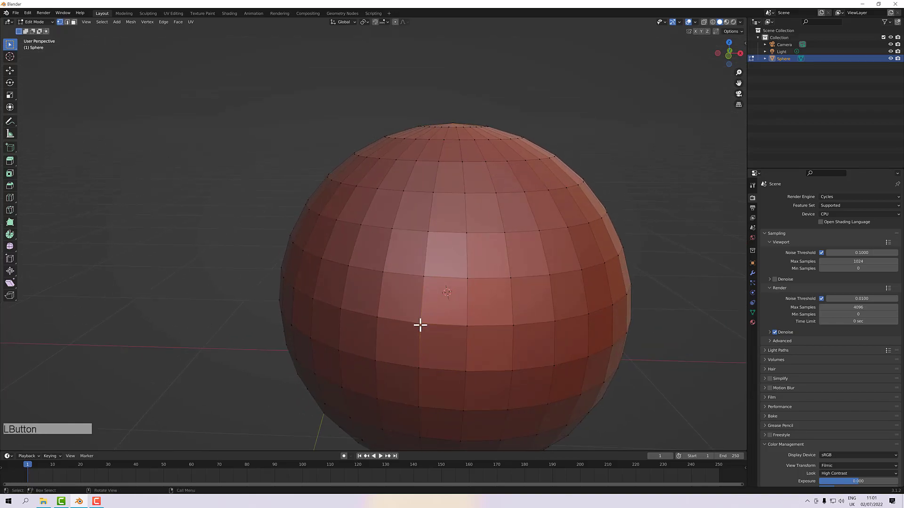
pyautogui.doubleClick(466, 324)
pyautogui.doubleClick(512, 326)
pyautogui.doubleClick(561, 322)
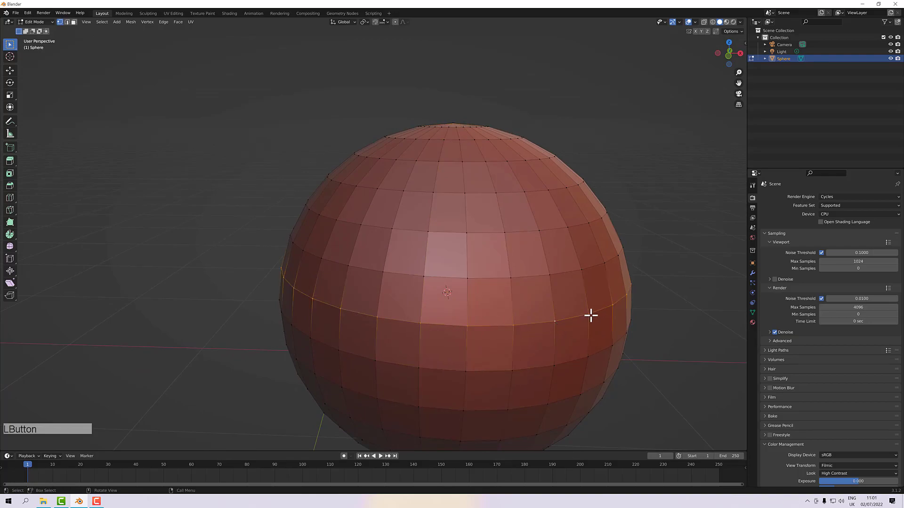
pyautogui.doubleClick(553, 270)
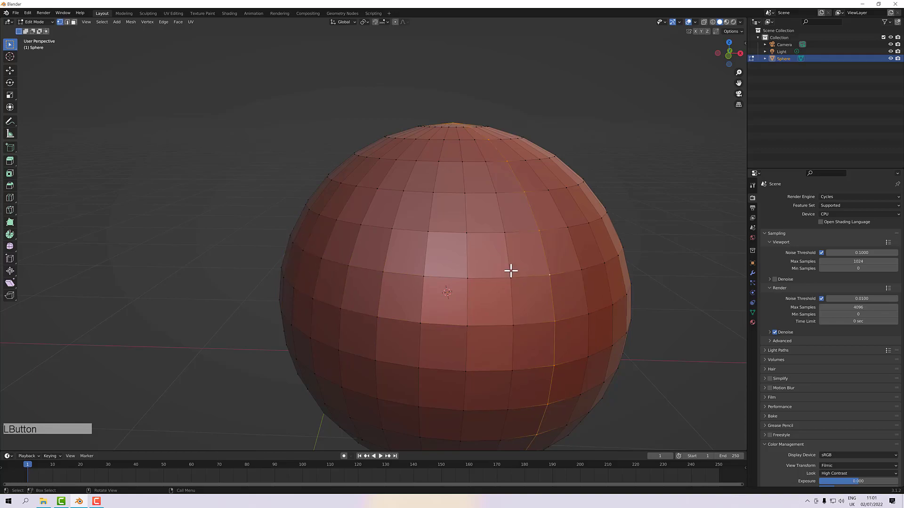
# Switch between the horizontal and vertical vertex loops through the same vertex, ending with the vertical loop selected
pyautogui.scroll(2, 532, 286)
pyautogui.keyDown('alt'); pyautogui.keyDown('shift'); pyautogui.click(349, 269); pyautogui.keyUp('shift'); pyautogui.keyUp('alt')
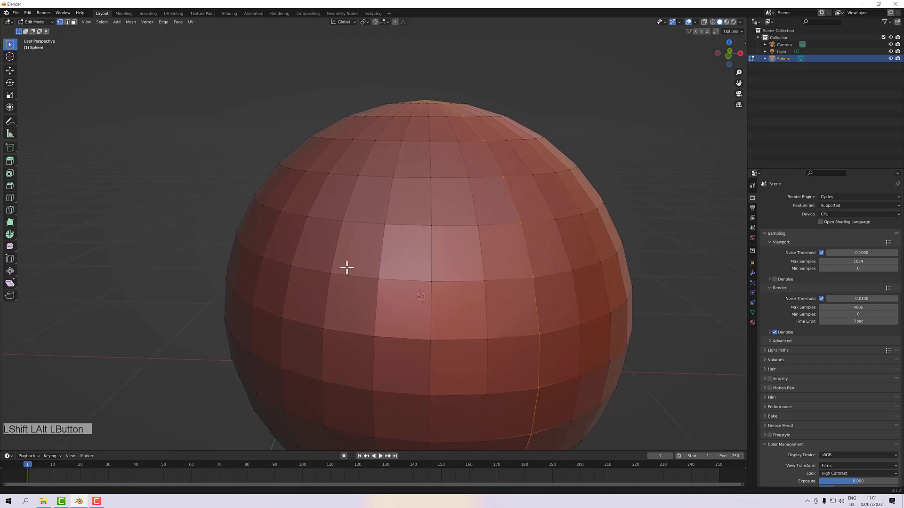
pyautogui.keyDown('alt'); pyautogui.keyDown('shift'); pyautogui.moveTo(349, 268); pyautogui.dragTo(39, 242); pyautogui.keyUp('shift'); pyautogui.keyUp('alt')
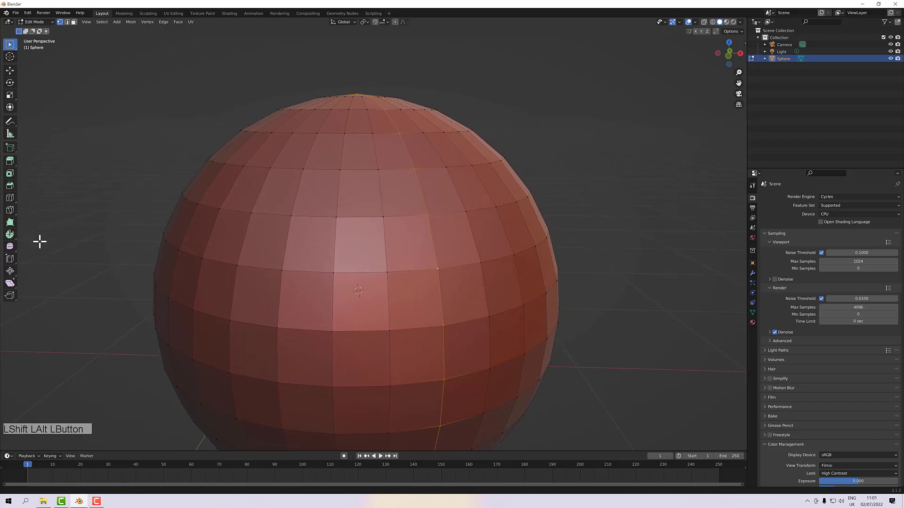
pyautogui.keyDown('alt'); pyautogui.click(437, 268); pyautogui.keyUp('alt')
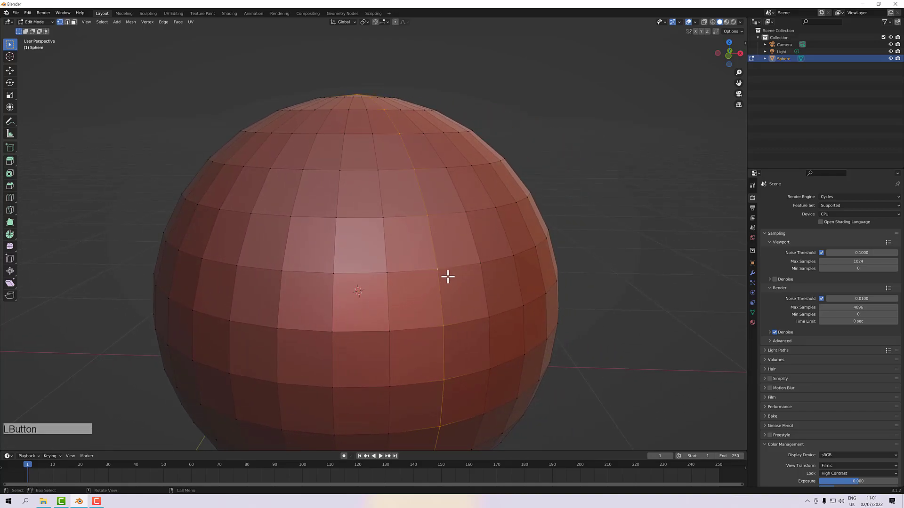
pyautogui.scroll(2, 438, 268)
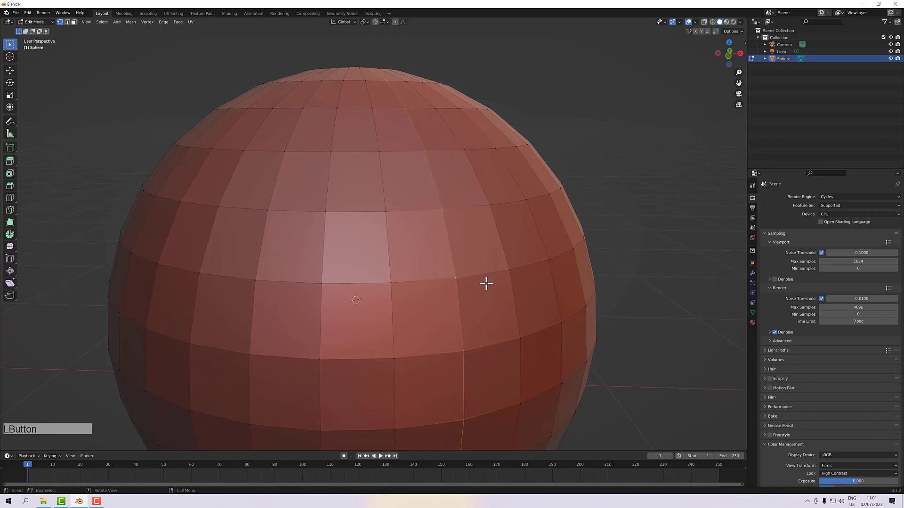
pyautogui.keyDown('alt'); pyautogui.click(460, 276); pyautogui.keyUp('alt')
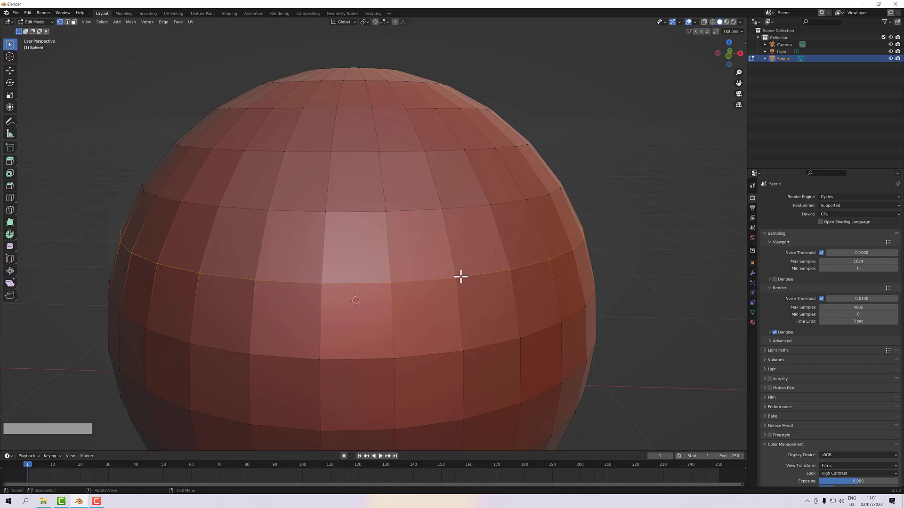
pyautogui.keyDown('alt'); pyautogui.click(457, 284); pyautogui.keyUp('alt')
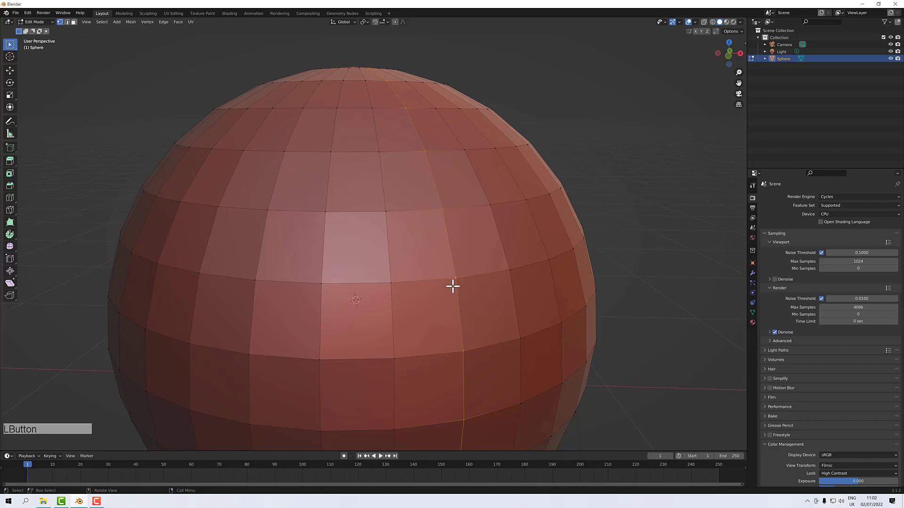
# Select the horizontal vertex loop through the active vertex, then switch to Edge select and select the horizontal edge loop there
pyautogui.keyDown('alt'); pyautogui.click(446, 277); pyautogui.keyUp('alt')
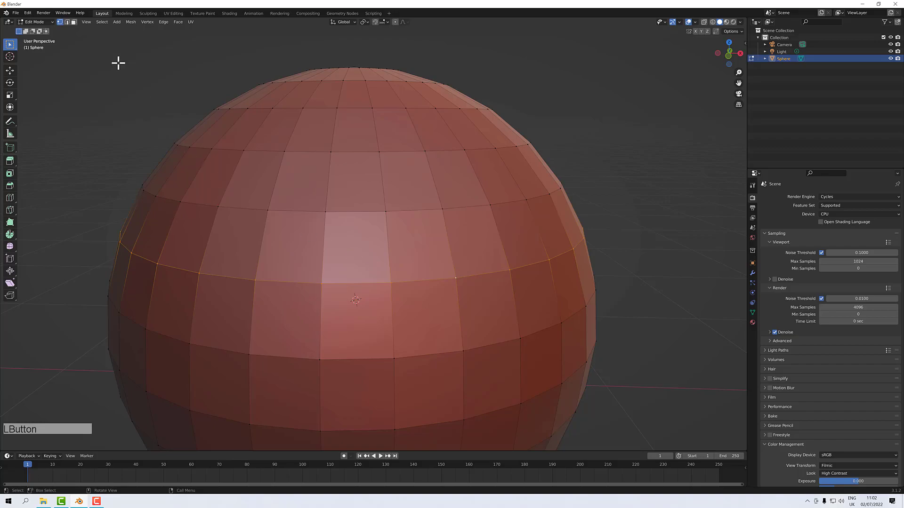
pyautogui.click(67, 22)
pyautogui.click(428, 287)
pyautogui.keyDown('alt'); pyautogui.click(428, 287); pyautogui.keyUp('alt')
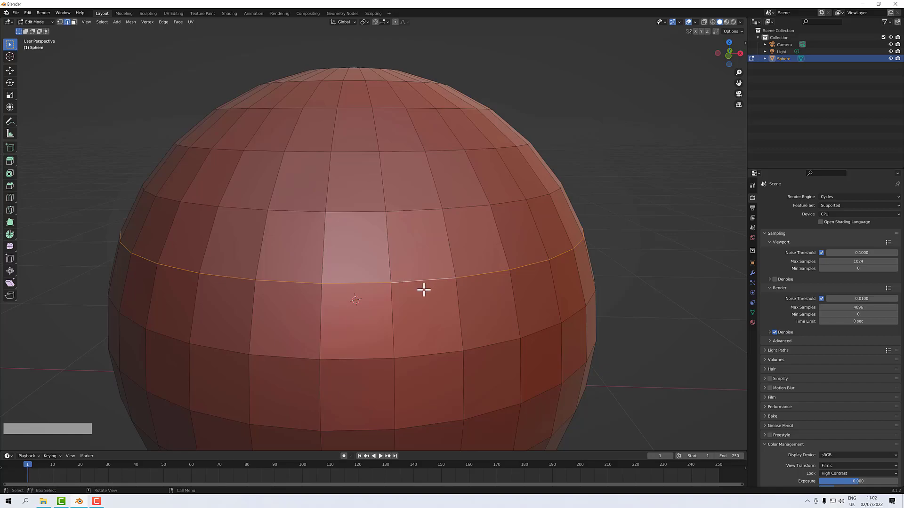
# Try loop selection from nearby horizontal and vertical edges, ending with the vertical edge loop two columns beside the sphere's centre
pyautogui.keyDown('alt'); pyautogui.click(401, 276); pyautogui.keyUp('alt')
pyautogui.click(412, 258)
pyautogui.keyDown('alt'); pyautogui.click(423, 284); pyautogui.keyUp('alt')
pyautogui.keyDown('alt'); pyautogui.click(451, 257); pyautogui.keyUp('alt')
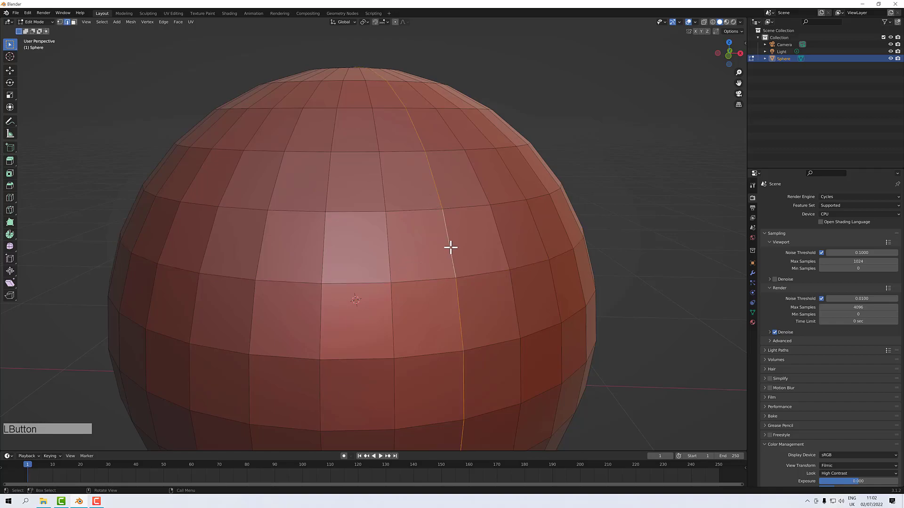
# Switch to Vertex select, pick a vertex beside the sphere's centre and try its loops, ending with the horizontal one
pyautogui.scroll(-2, 449, 247)
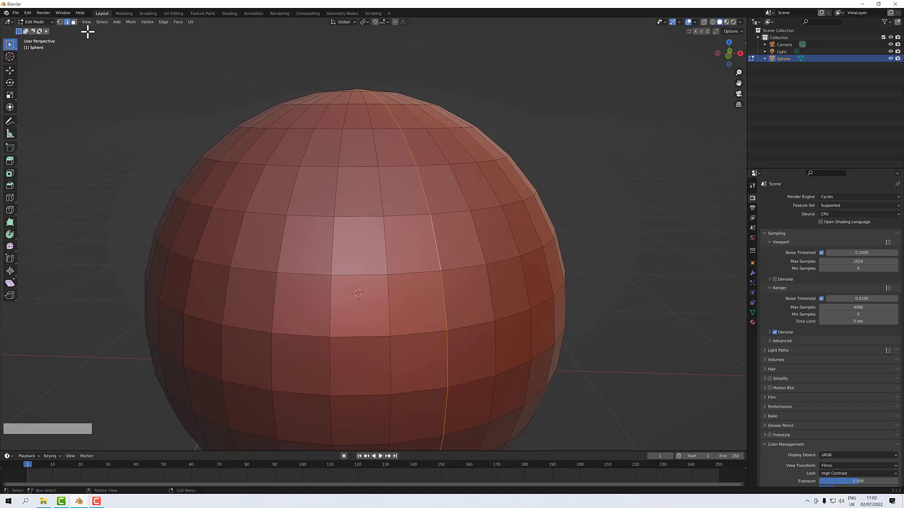
pyautogui.click(59, 21)
pyautogui.click(331, 276)
pyautogui.scroll(3, 331, 275)
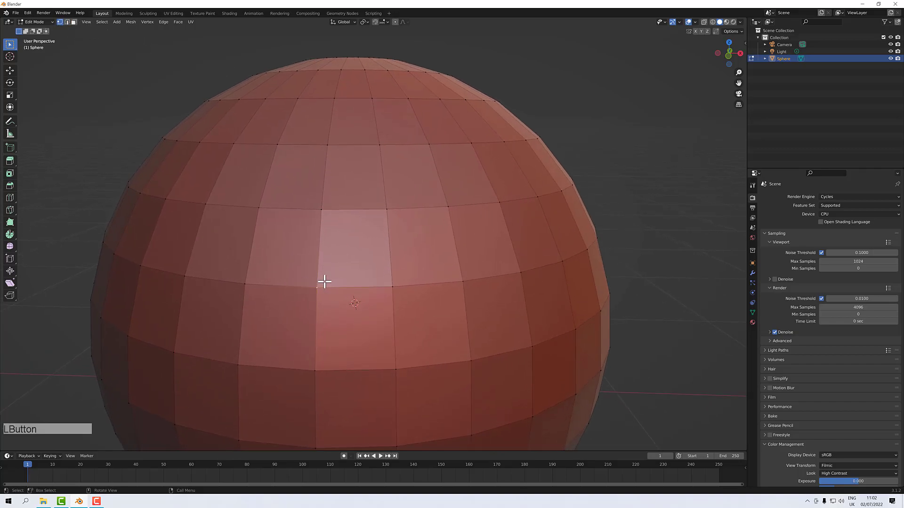
pyautogui.keyDown('alt'); pyautogui.click(319, 280); pyautogui.keyUp('alt')
pyautogui.keyDown('alt'); pyautogui.click(329, 286); pyautogui.keyUp('alt')
pyautogui.scroll(-5, 329, 286)
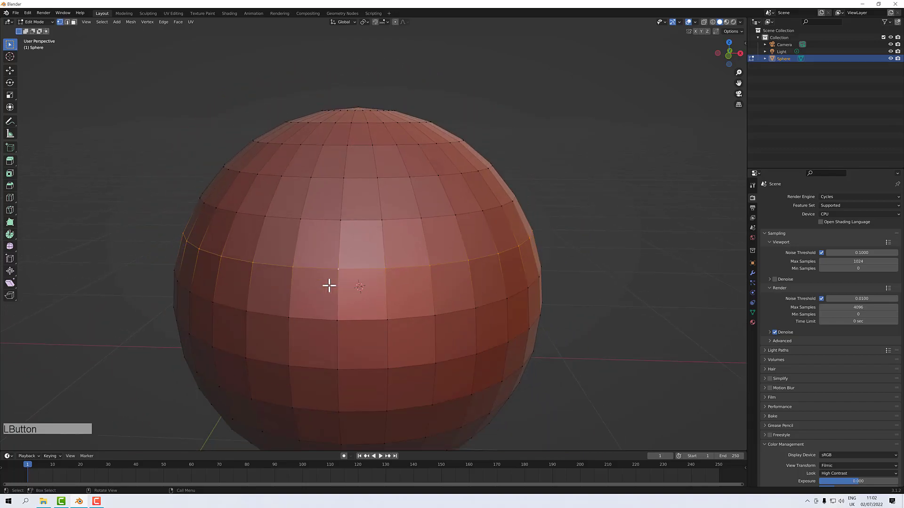
# Switch to Face select and select a single face on the sphere's right side, slightly above its middle
pyautogui.click(73, 22)
pyautogui.keyDown('alt'); pyautogui.moveTo(320, 250); pyautogui.dragTo(325, 231); pyautogui.keyUp('alt')
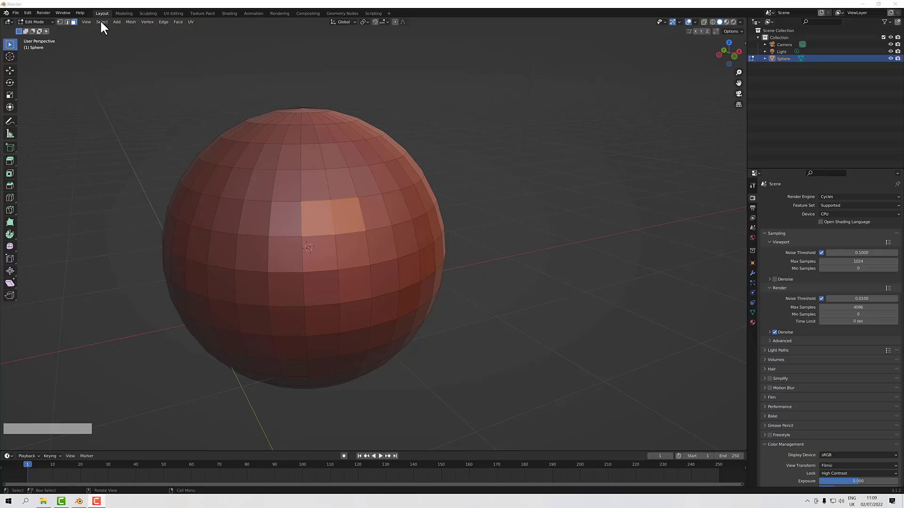
pyautogui.keyDown('alt'); pyautogui.moveTo(393, 146); pyautogui.dragTo(376, 178); pyautogui.keyUp('alt')
pyautogui.keyDown('alt'); pyautogui.moveTo(484, 165); pyautogui.dragTo(514, 224); pyautogui.keyUp('alt')
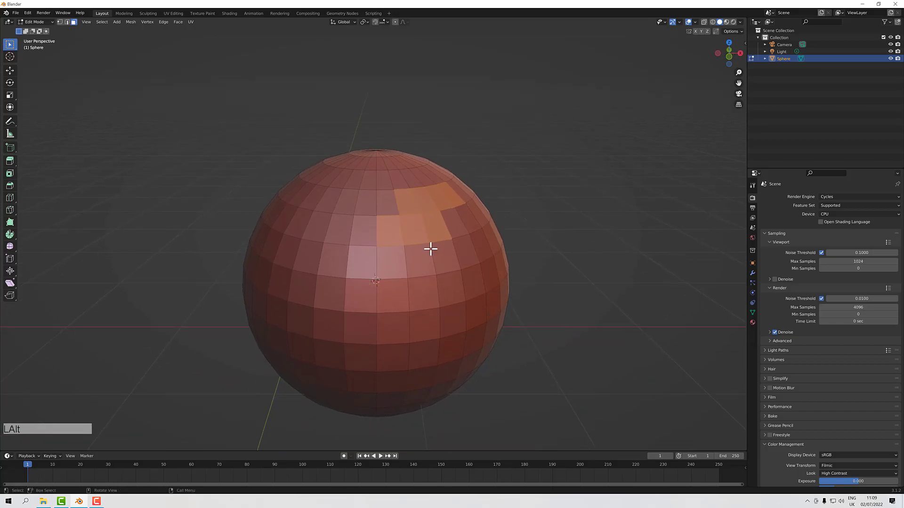
pyautogui.click(468, 259)
pyautogui.keyDown('alt'); pyautogui.moveTo(521, 284); pyautogui.dragTo(542, 277); pyautogui.keyUp('alt')
pyautogui.scroll(2, 484, 261)
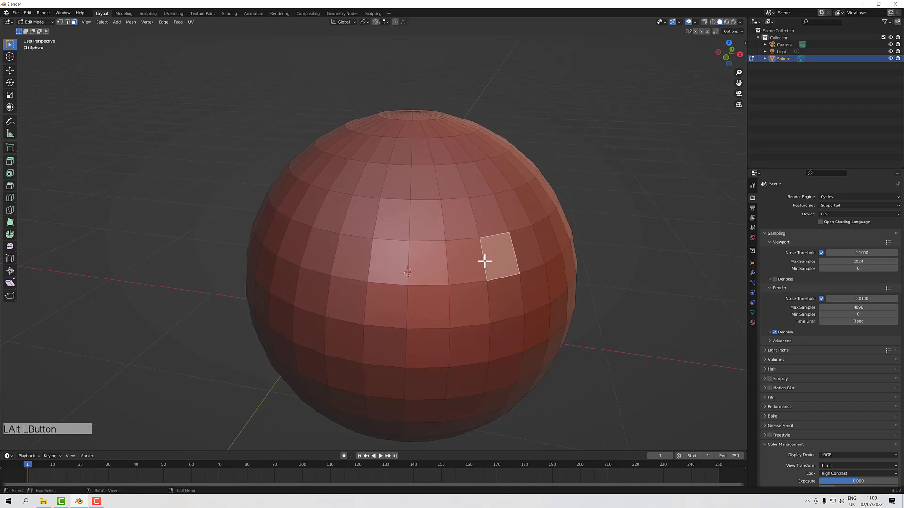
pyautogui.keyDown('alt'); pyautogui.moveTo(499, 258); pyautogui.dragTo(507, 255); pyautogui.keyUp('alt')
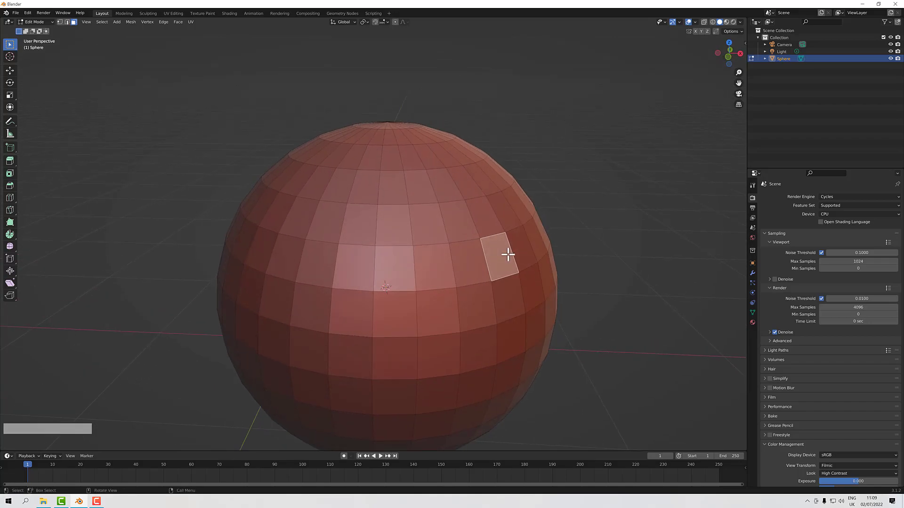
# Try moving the selected face along the global X, Y and Z axes in turn, then cancel the move
pyautogui.press('g')
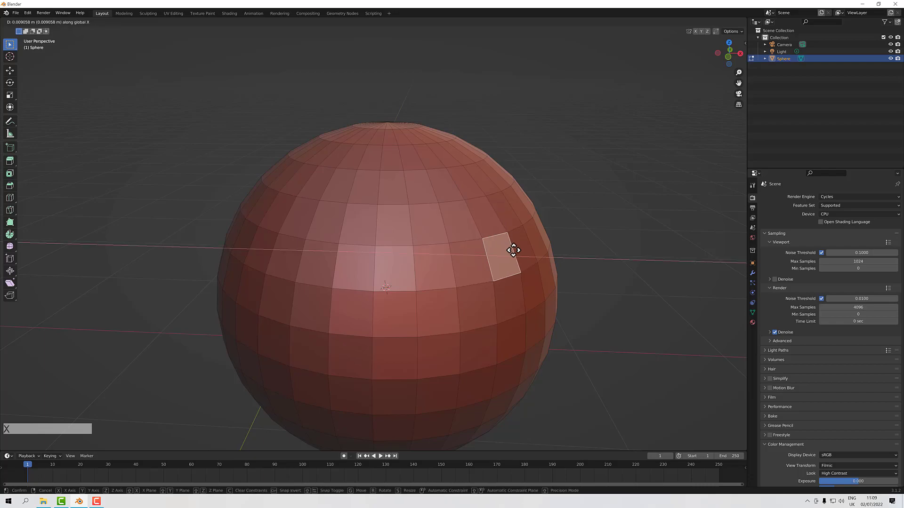
pyautogui.press('x')
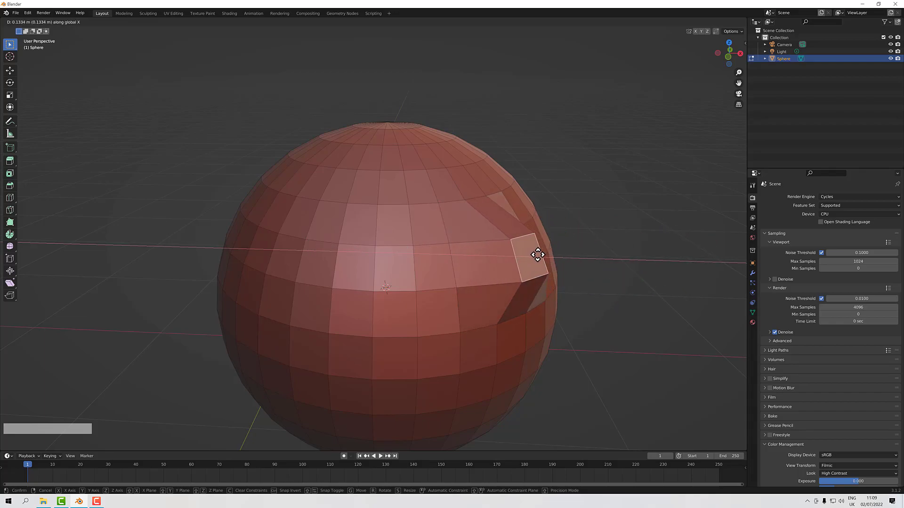
pyautogui.press('y')
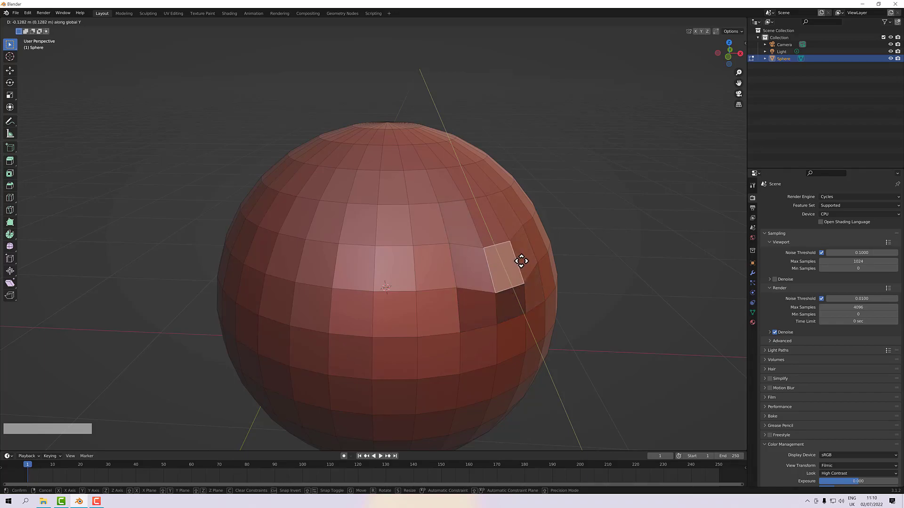
pyautogui.press('z')
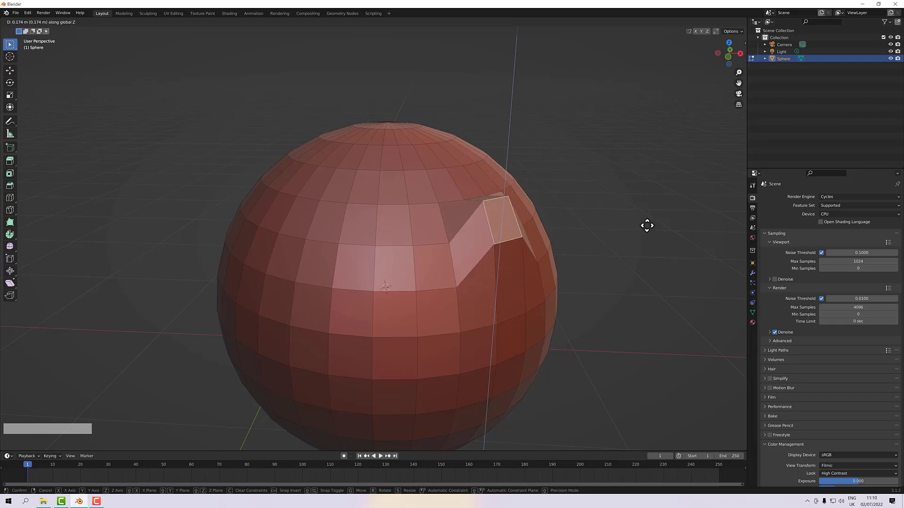
pyautogui.rightClick(552, 184)
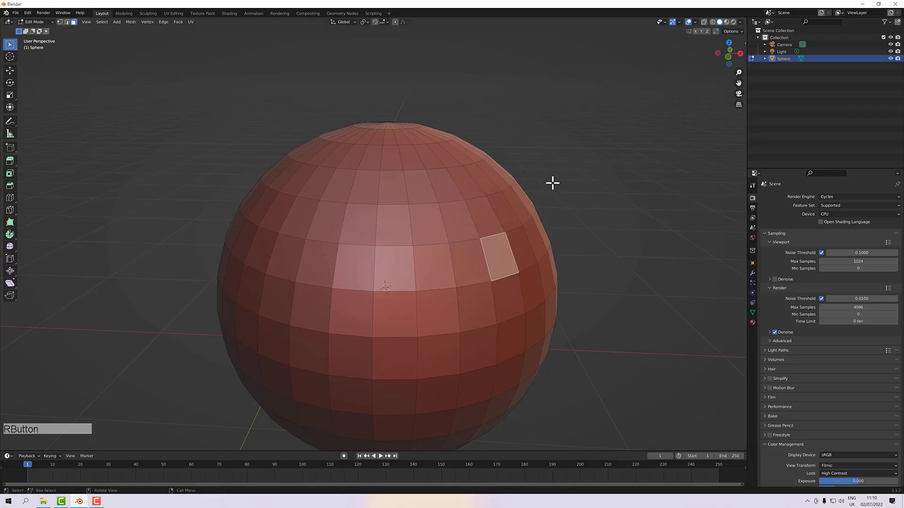
# Select a block of four adjacent faces on the sphere's right side, including the previously selected face
pyautogui.keyDown('alt'); pyautogui.moveTo(591, 204); pyautogui.dragTo(555, 258); pyautogui.keyUp('alt')
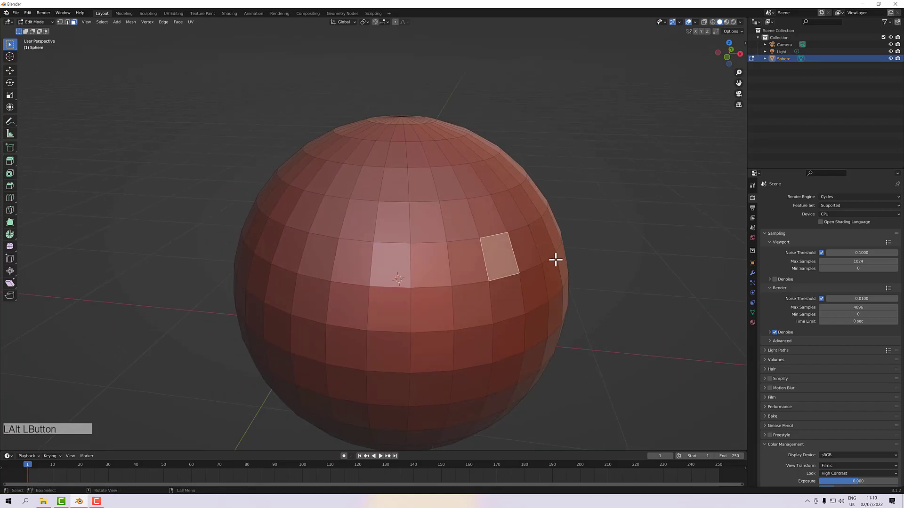
pyautogui.click(518, 289)
pyautogui.keyDown('shift'); pyautogui.click(527, 246); pyautogui.keyUp('shift')
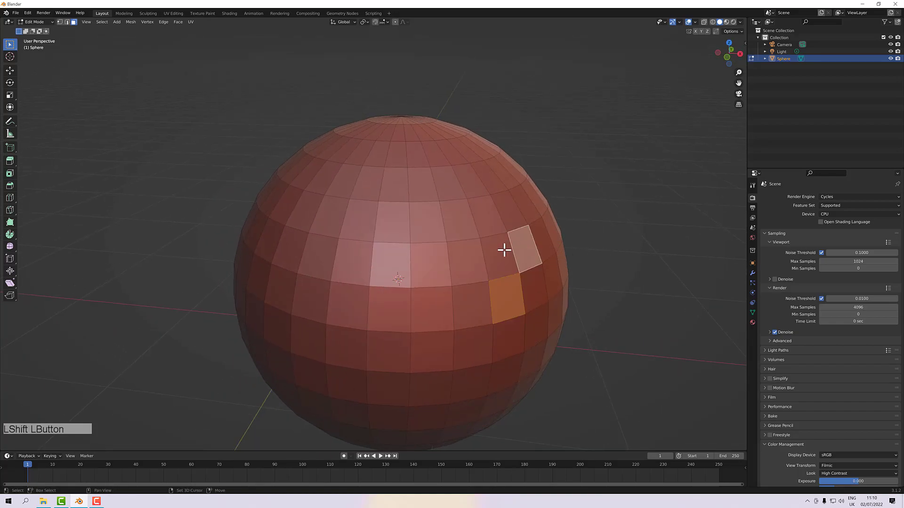
pyautogui.keyDown('shift'); pyautogui.click(537, 287); pyautogui.keyUp('shift')
pyautogui.keyDown('alt'); pyautogui.moveTo(577, 270); pyautogui.dragTo(444, 253); pyautogui.keyUp('alt')
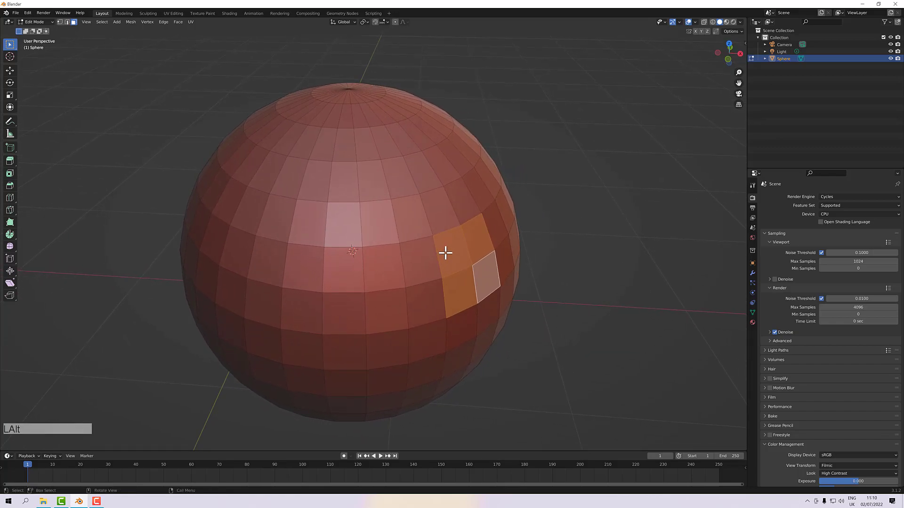
# Try moving the four faces along Y, X and Z, then with Z, Y and X locked in turn, and cancel
pyautogui.press('g')
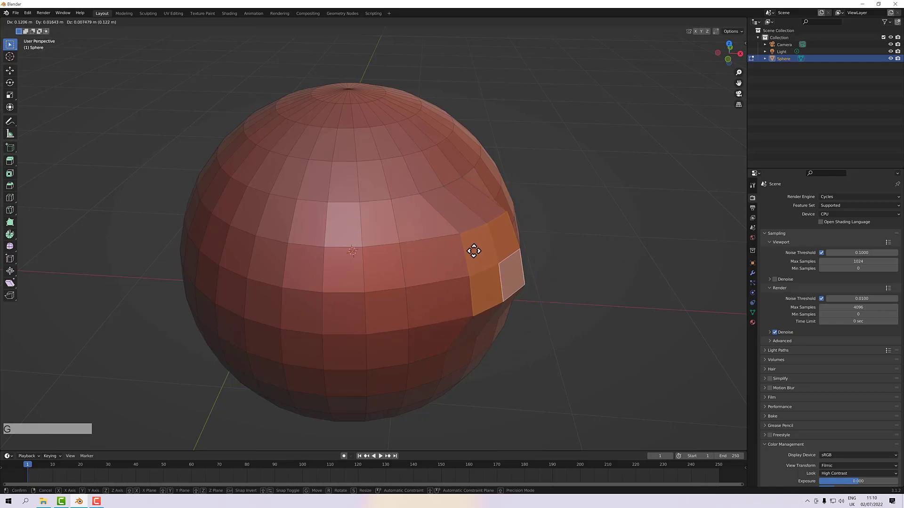
pyautogui.press('y')
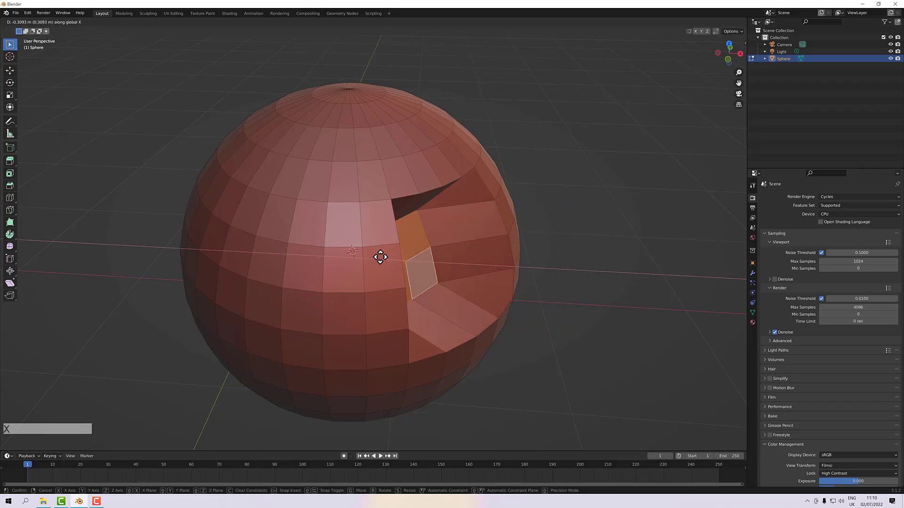
pyautogui.press('x')
pyautogui.press('z')
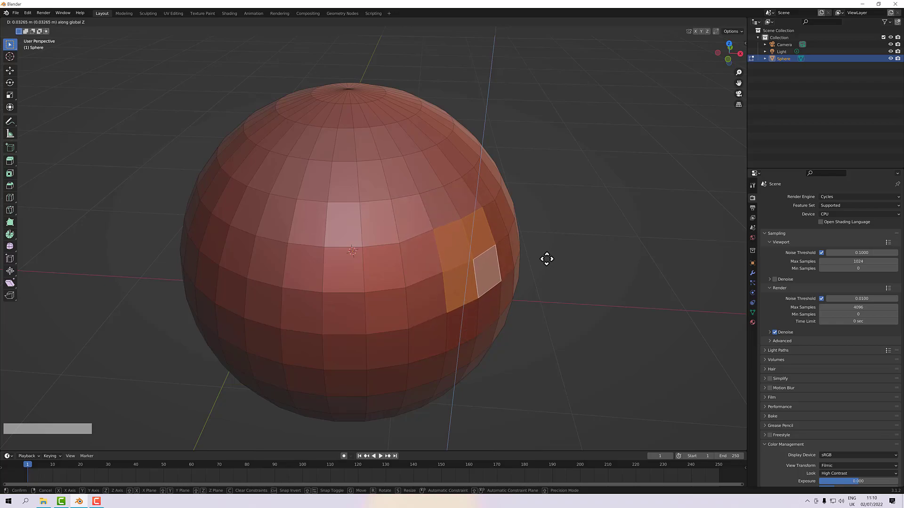
pyautogui.hotkey('shift', 'z')
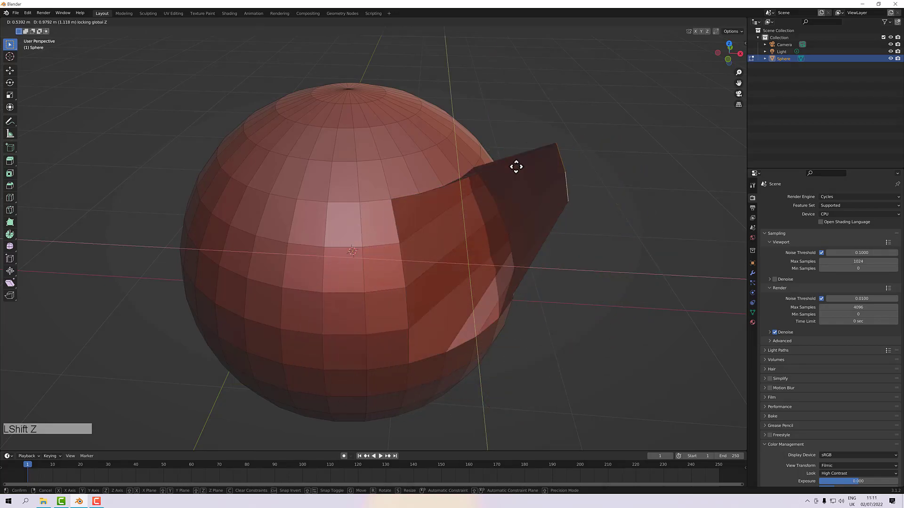
pyautogui.press('shift')
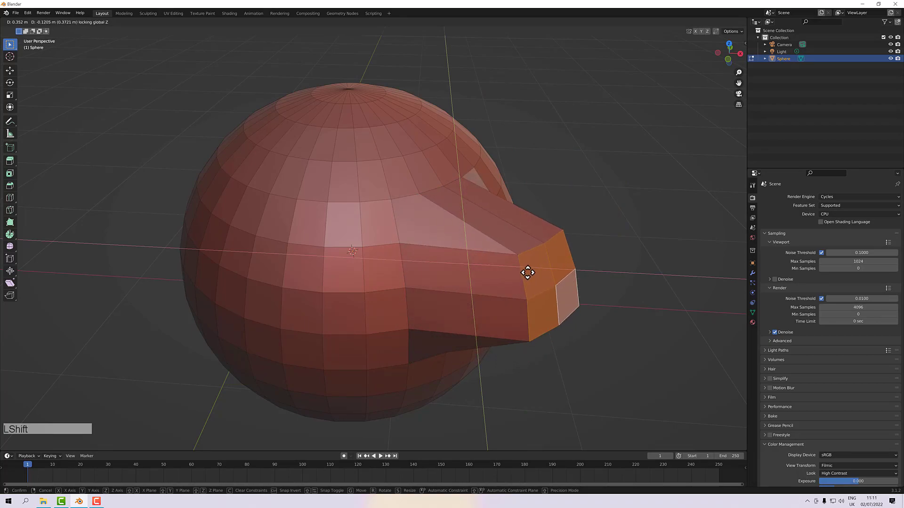
pyautogui.hotkey('shift', 'y')
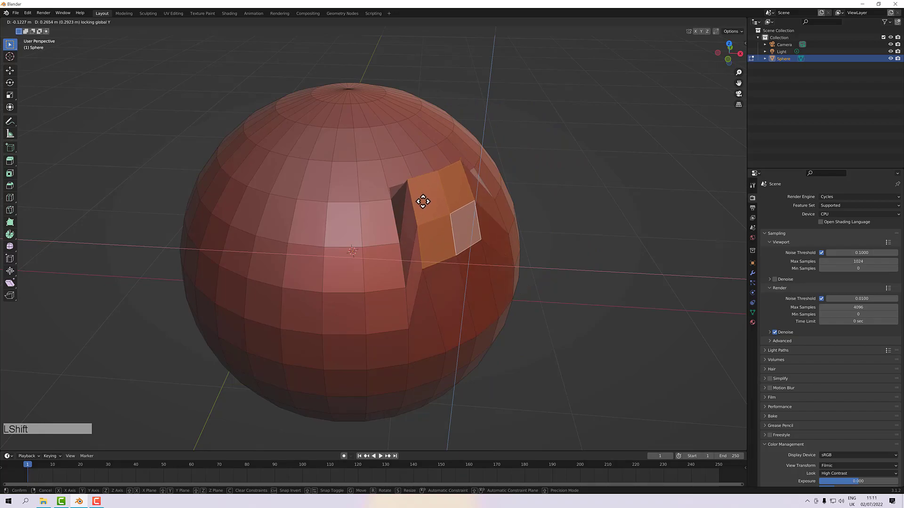
pyautogui.hotkey('shift', 'x')
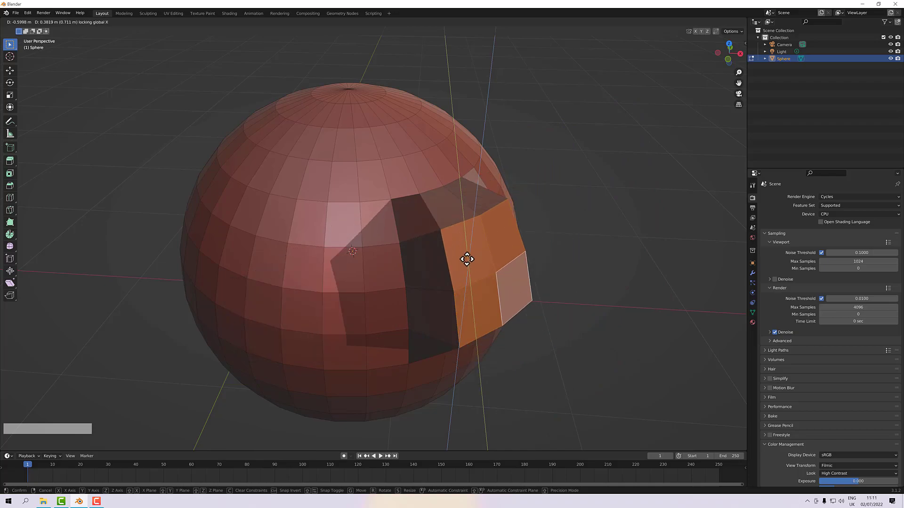
pyautogui.press('Escape')
# Try moving the four faces freely in the front orthographic view, then cancel the move
pyautogui.keyDown('alt'); pyautogui.moveTo(535, 294); pyautogui.dragTo(536, 262); pyautogui.keyUp('alt')
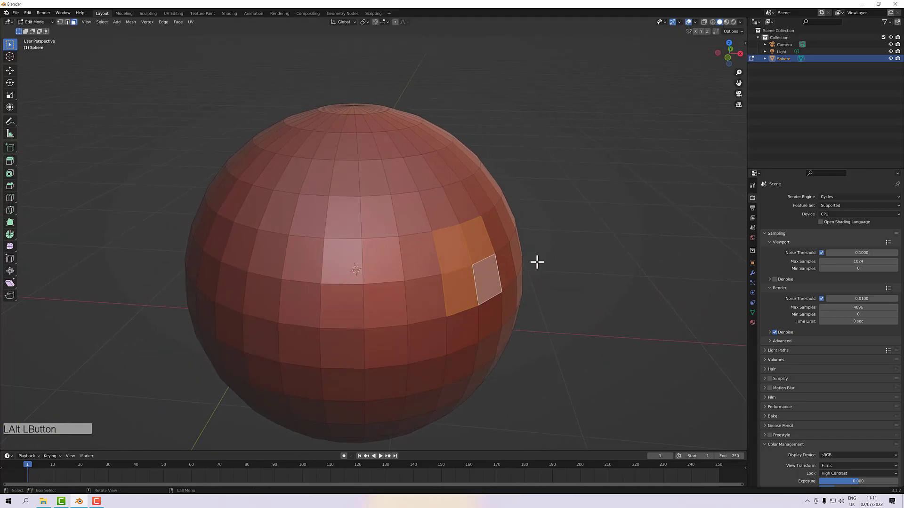
pyautogui.press('KP_1')
pyautogui.scroll(-10, 534, 273)
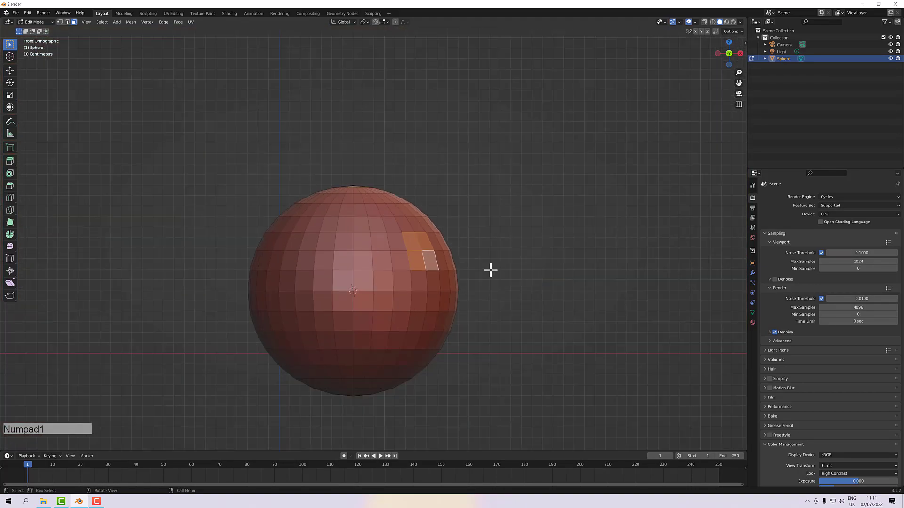
pyautogui.press('g')
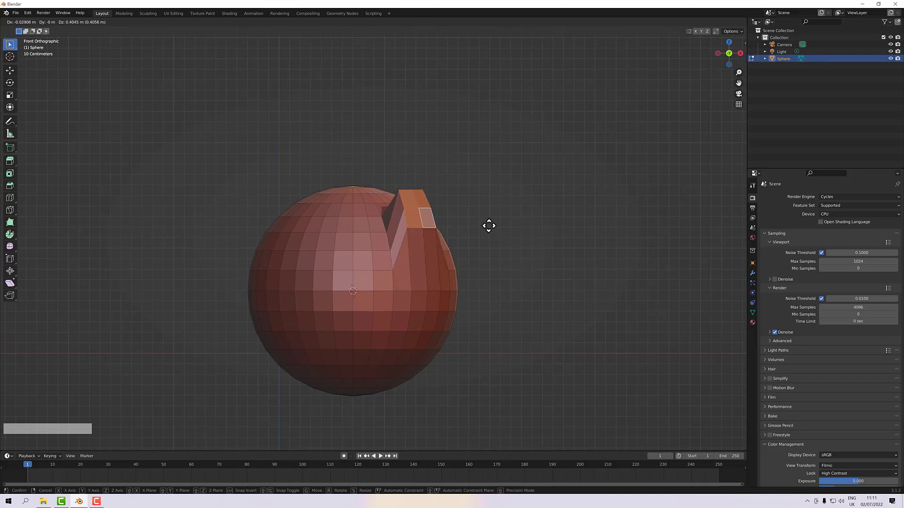
pyautogui.rightClick(489, 219)
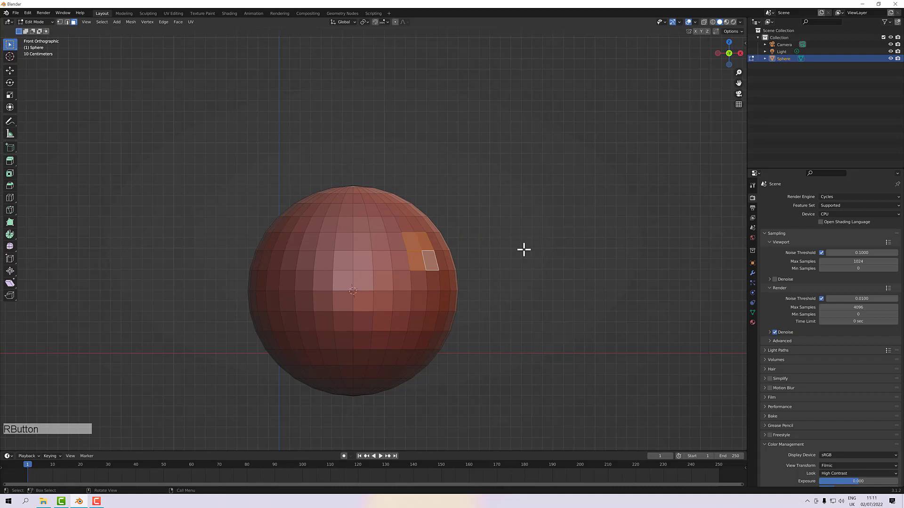
# Try moving the four faces freely in the right orthographic view, then cancel the move
pyautogui.press('KP_3')
pyautogui.scroll(-2, 456, 262)
pyautogui.scroll(2, 456, 262)
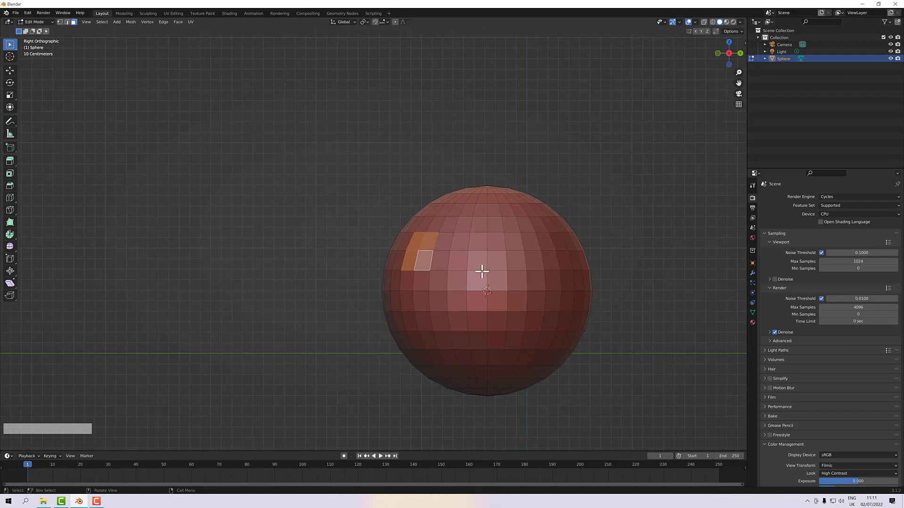
pyautogui.press('g')
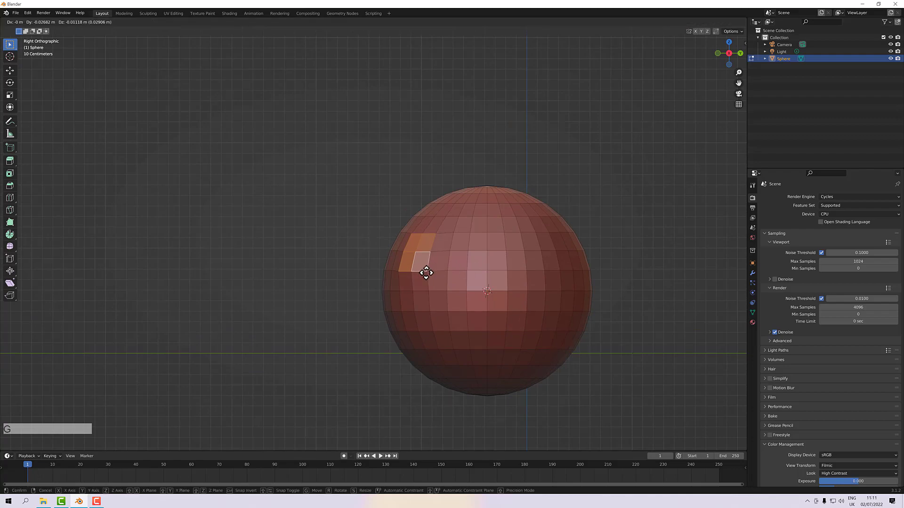
pyautogui.rightClick(466, 267)
# Try scaling the four selected faces freely, then only along Z, Y and X in turn, and cancel
pyautogui.keyDown('alt'); pyautogui.moveTo(425, 261); pyautogui.dragTo(464, 254); pyautogui.keyUp('alt')
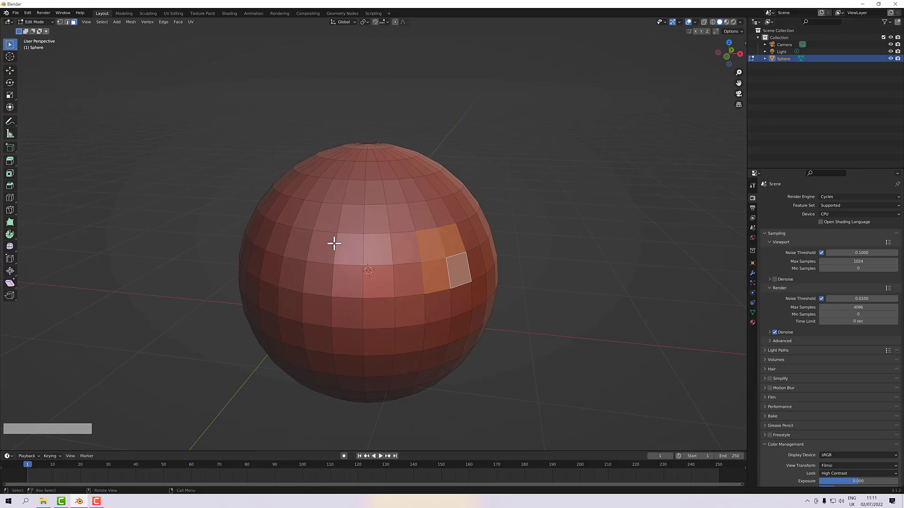
pyautogui.keyDown('alt'); pyautogui.moveTo(448, 272); pyautogui.dragTo(471, 294); pyautogui.keyUp('alt')
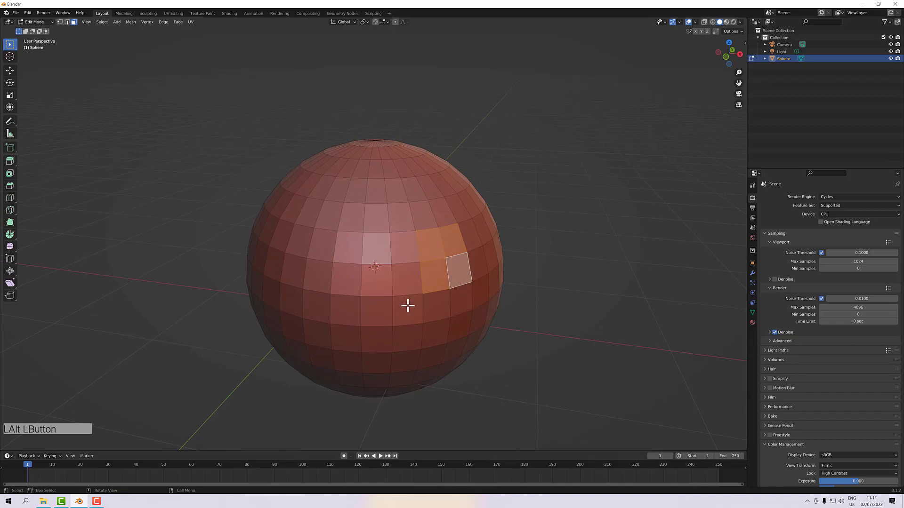
pyautogui.press('s')
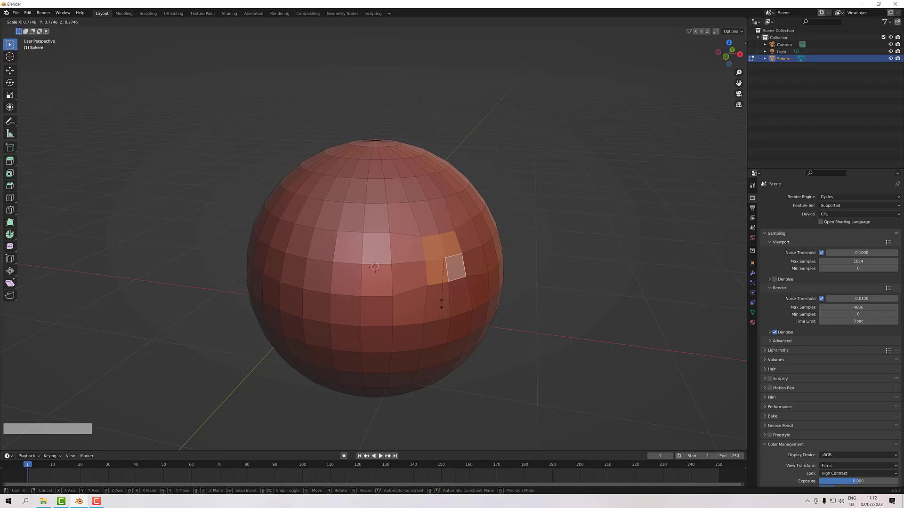
pyautogui.press('z')
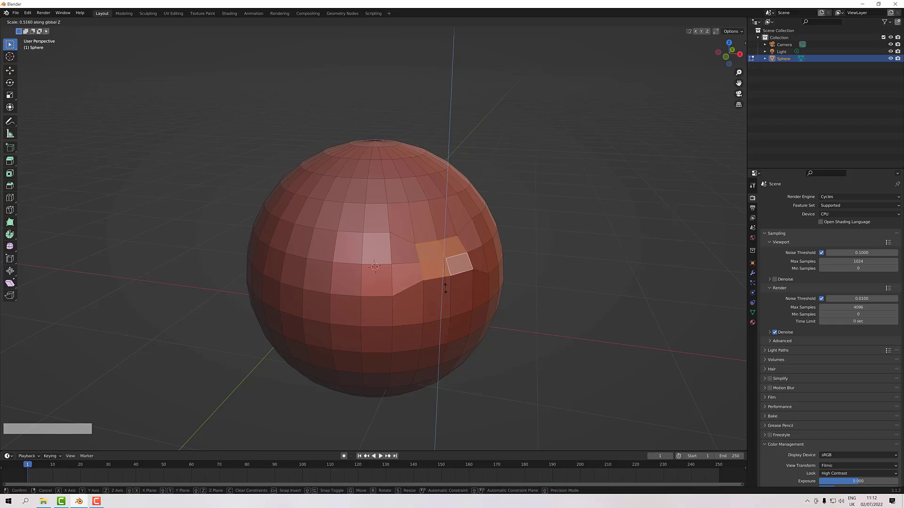
pyautogui.press('y')
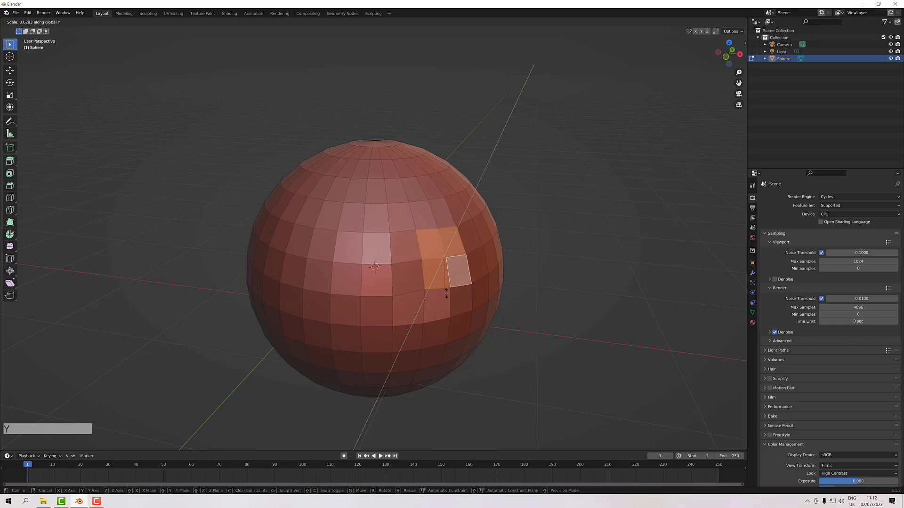
pyautogui.press('x')
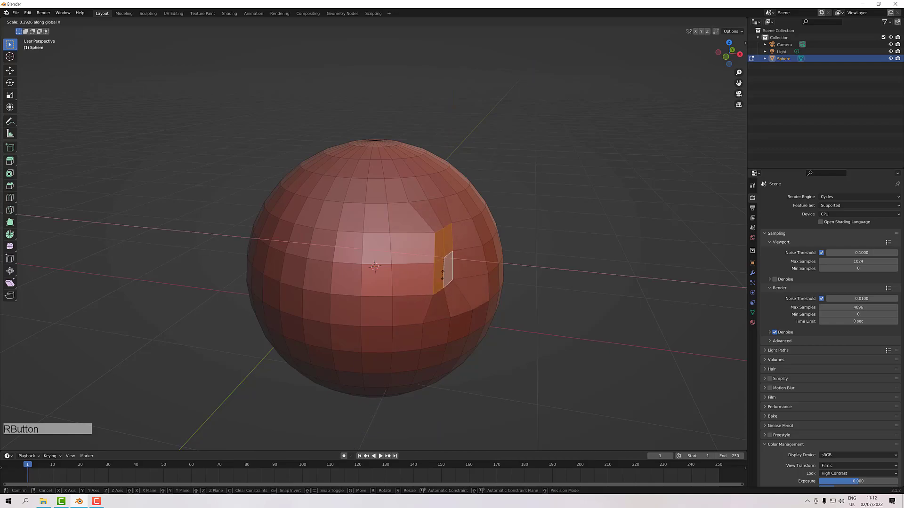
pyautogui.press('Escape')
# Try rotating the four faces freely, then around Y, X and Z, then with Z locked, and cancel
pyautogui.keyDown('alt'); pyautogui.moveTo(455, 278); pyautogui.dragTo(470, 265); pyautogui.keyUp('alt')
pyautogui.scroll(1, 457, 270)
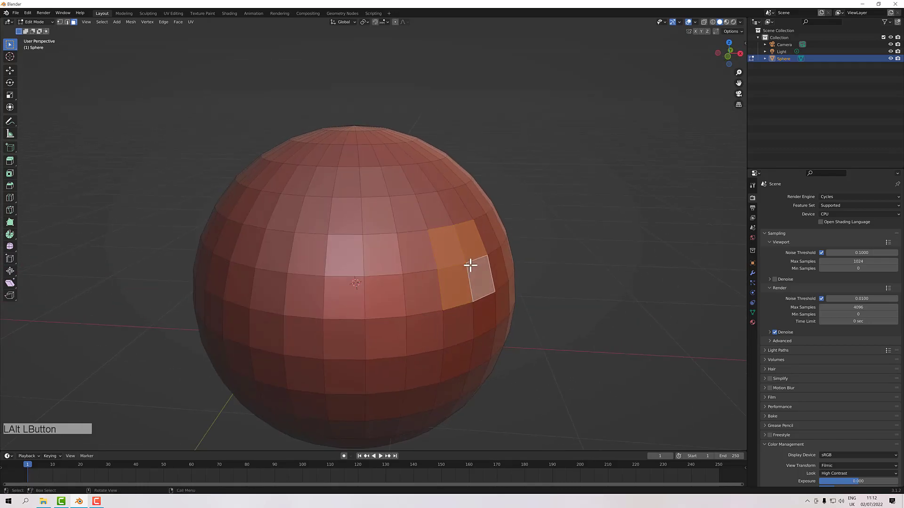
pyautogui.press('r')
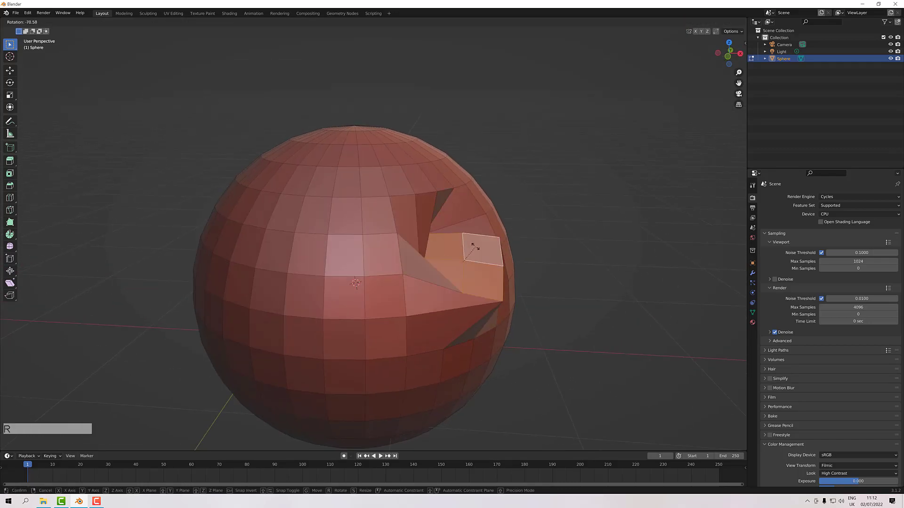
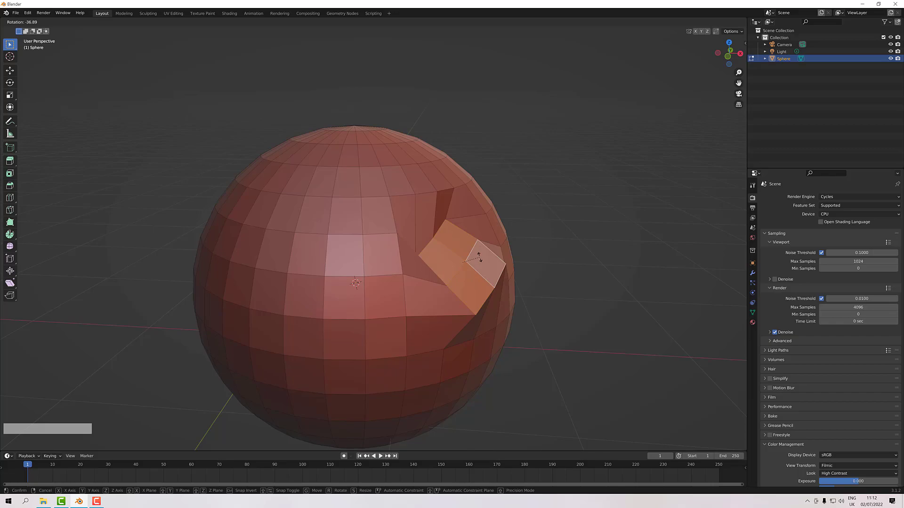
pyautogui.press('y')
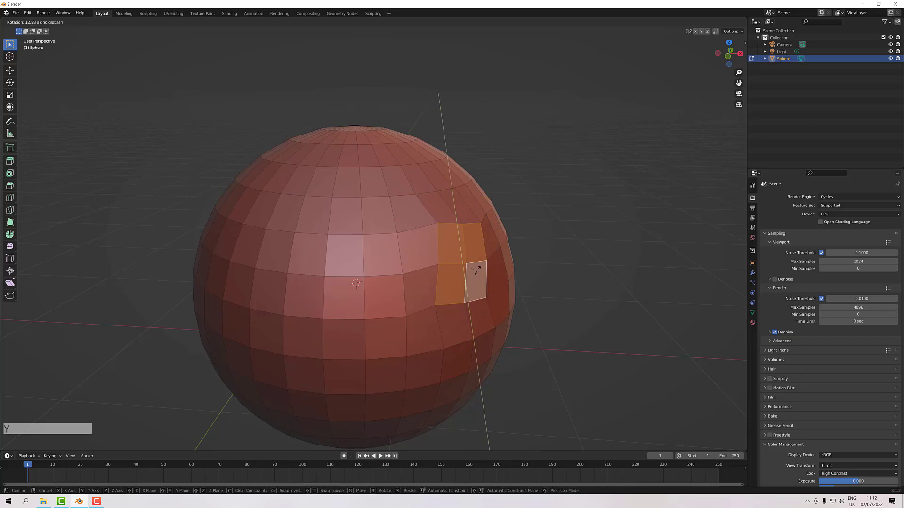
pyautogui.press('x')
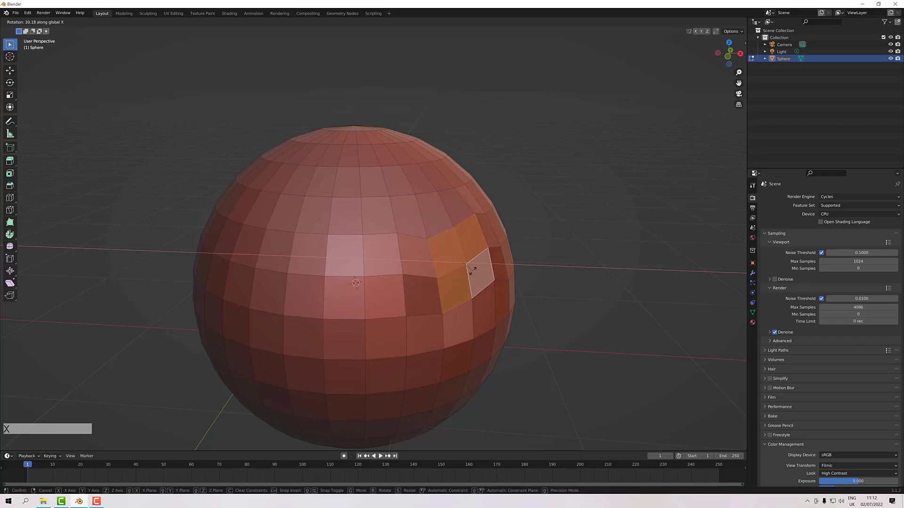
pyautogui.press('z')
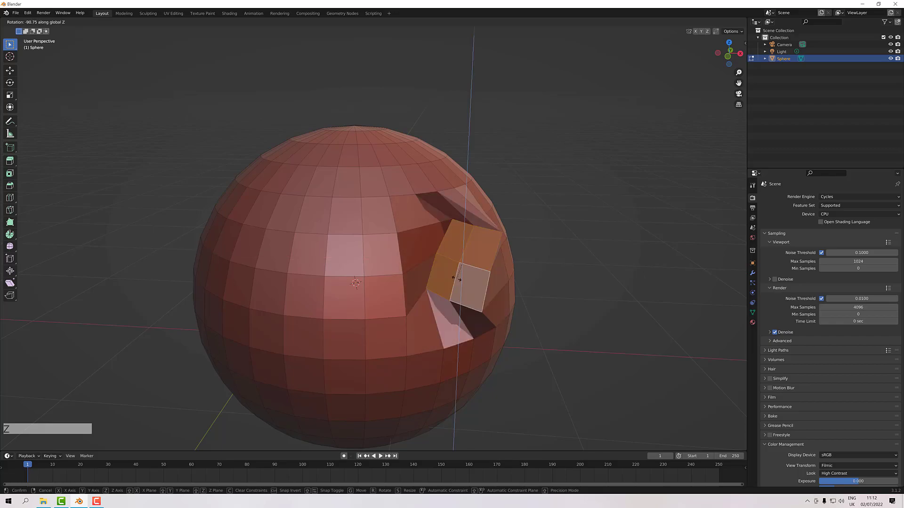
pyautogui.press('shift')
pyautogui.hotkey('shift', 'z')
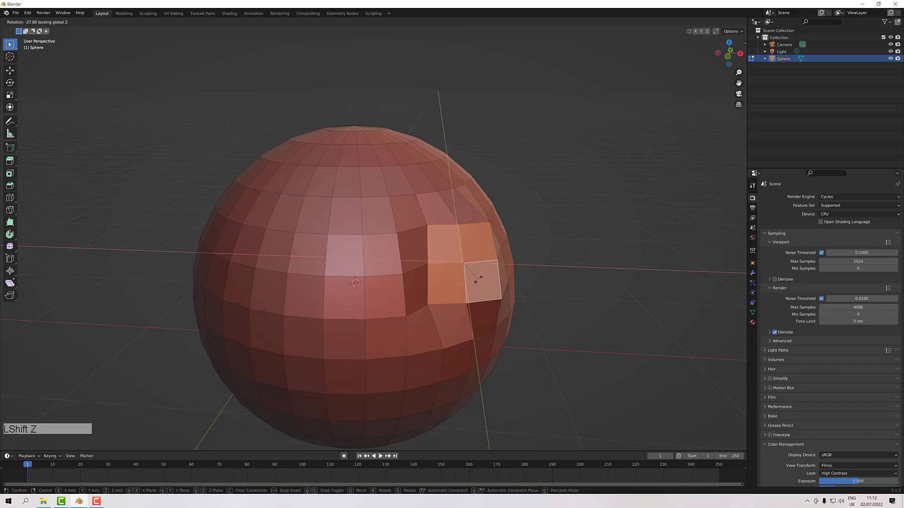
pyautogui.rightClick(501, 273)
# Select a two-by-two block of adjacent faces on the sphere's right side again, starting from its upper outer face
pyautogui.keyDown('alt'); pyautogui.moveTo(533, 294); pyautogui.dragTo(510, 285); pyautogui.keyUp('alt')
pyautogui.keyDown('alt'); pyautogui.moveTo(507, 283); pyautogui.dragTo(456, 280); pyautogui.keyUp('alt')
pyautogui.click(475, 246)
pyautogui.keyDown('shift'); pyautogui.click(485, 264); pyautogui.keyUp('shift')
pyautogui.keyDown('shift'); pyautogui.click(457, 267); pyautogui.keyUp('shift')
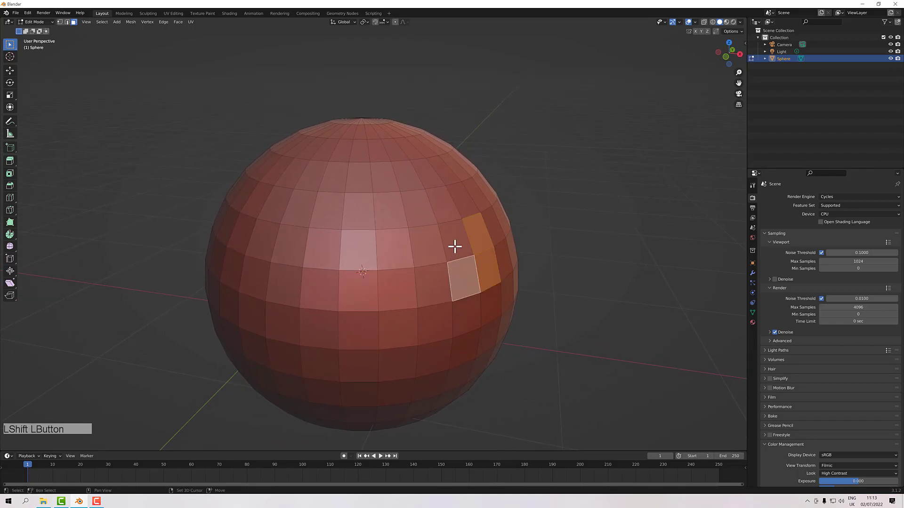
pyautogui.keyDown('shift'); pyautogui.click(456, 246); pyautogui.keyUp('shift')
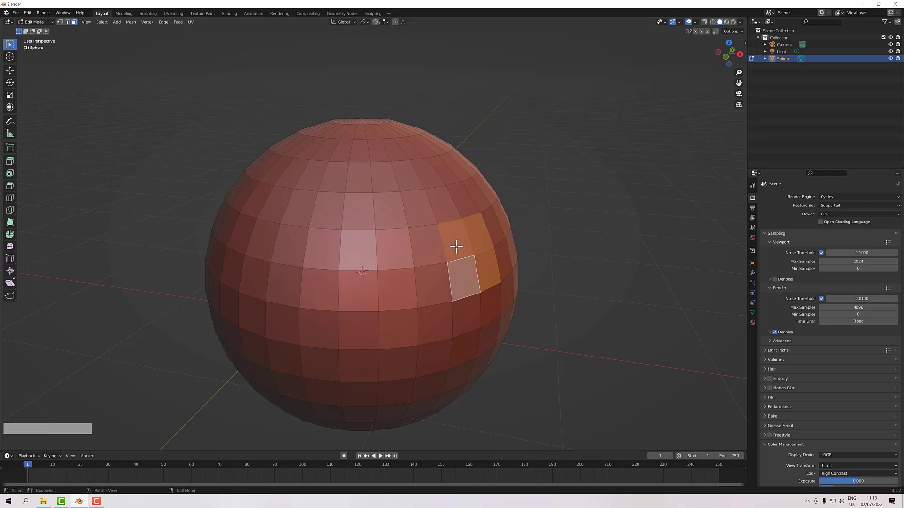
# Try shifting the four faces with the Move tool's gizmo, toggle wireframe shading on and off, and undo the changes
pyautogui.click(10, 71)
pyautogui.keyDown('alt'); pyautogui.moveTo(441, 294); pyautogui.dragTo(492, 246); pyautogui.keyUp('alt')
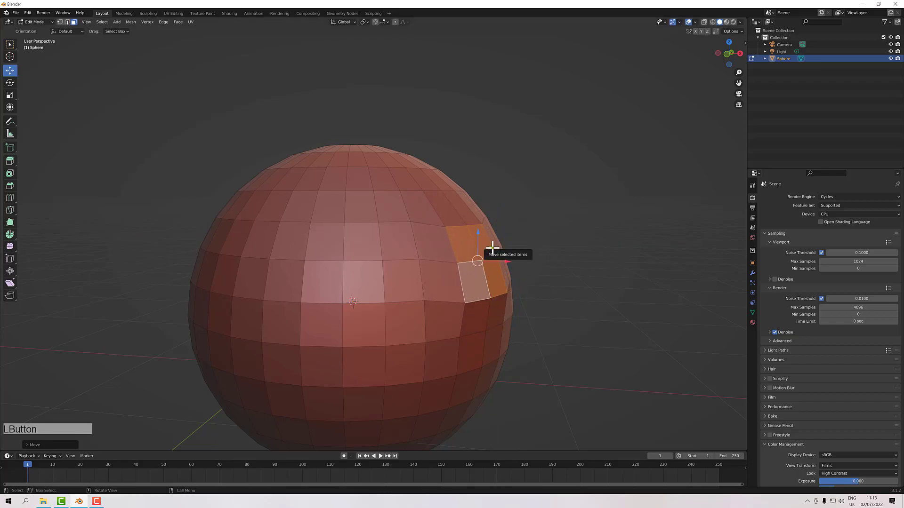
pyautogui.hotkey('shift', 'z')
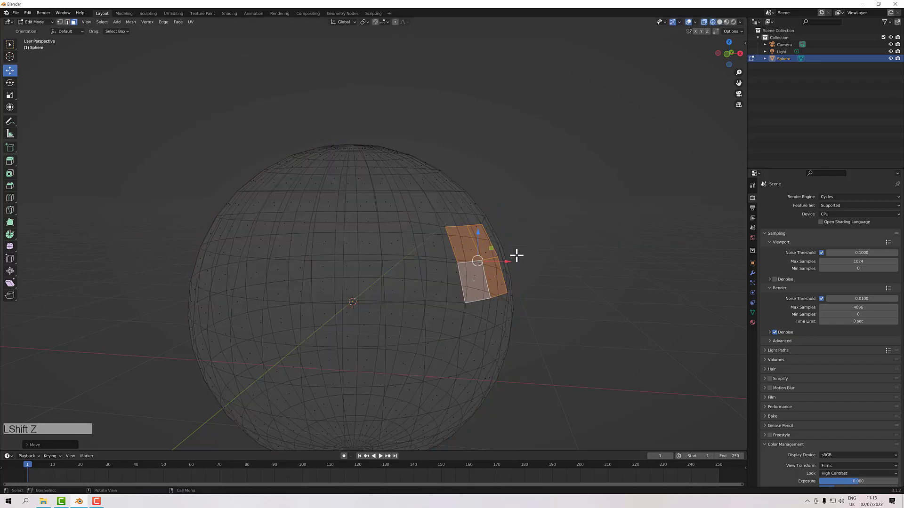
pyautogui.hotkey('shift', 'z')
pyautogui.moveTo(541, 254); pyautogui.dragTo(543, 266, button='middle')
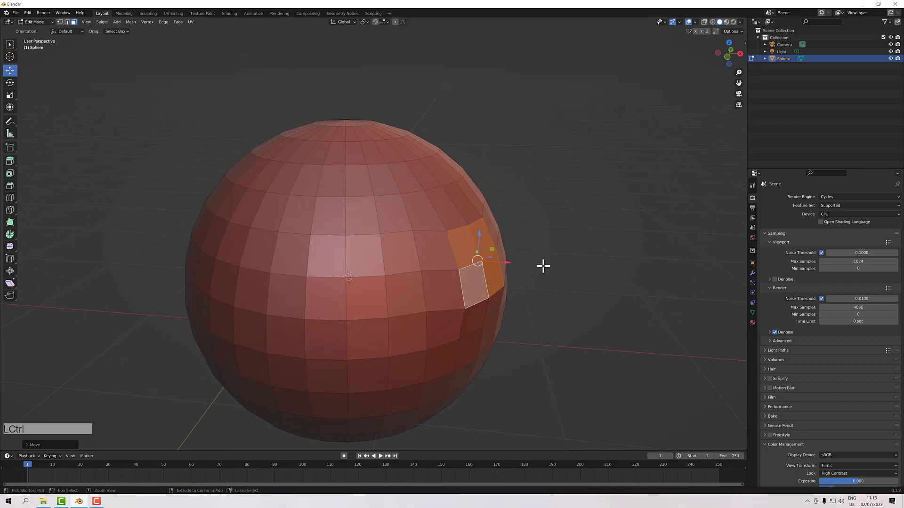
pyautogui.keyDown('ctrl'); pyautogui.rightClick(543, 266); pyautogui.keyUp('ctrl')
pyautogui.rightClick(542, 266)
pyautogui.click(579, 231)
pyautogui.hotkey('ctrl', 'z')
pyautogui.hotkey('ctrl', 'z')
# Try moving the four faces along X from a raised view, then cancel the move
pyautogui.keyDown('alt'); pyautogui.moveTo(579, 230); pyautogui.dragTo(542, 303); pyautogui.keyUp('alt')
pyautogui.press('g')
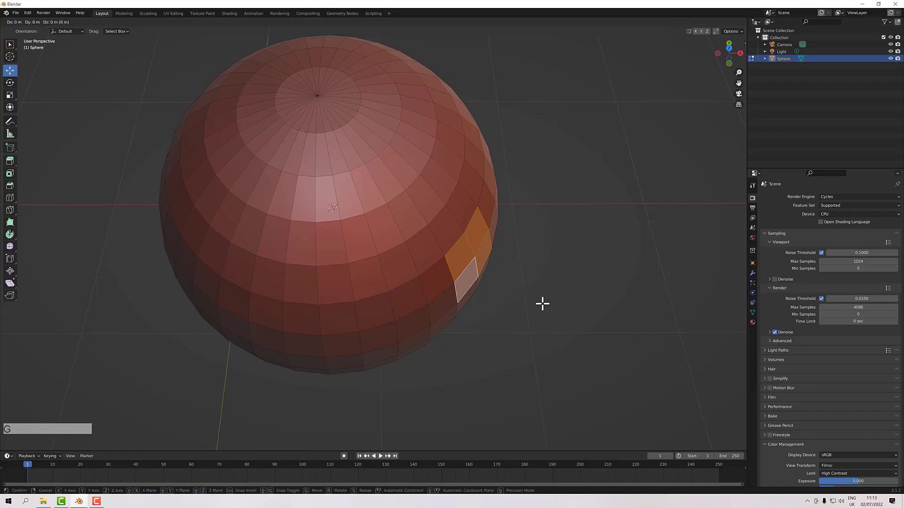
pyautogui.press('x')
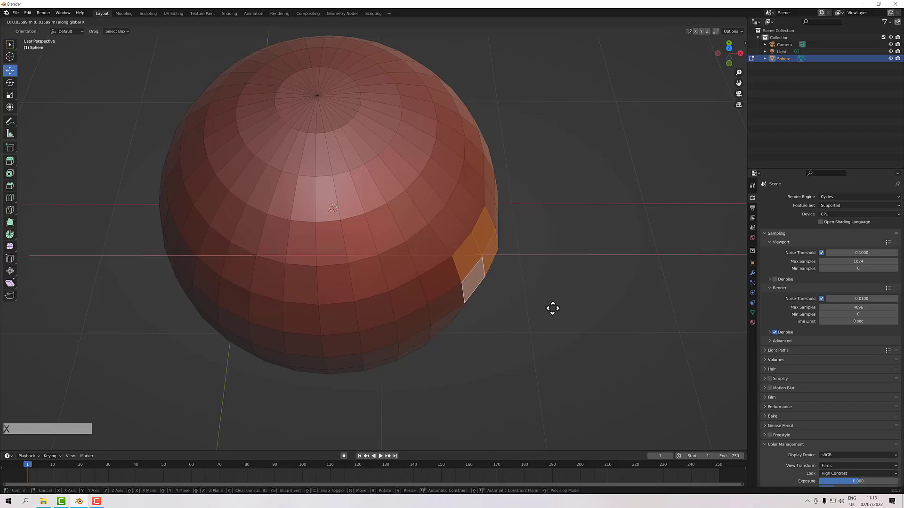
pyautogui.rightClick(556, 308)
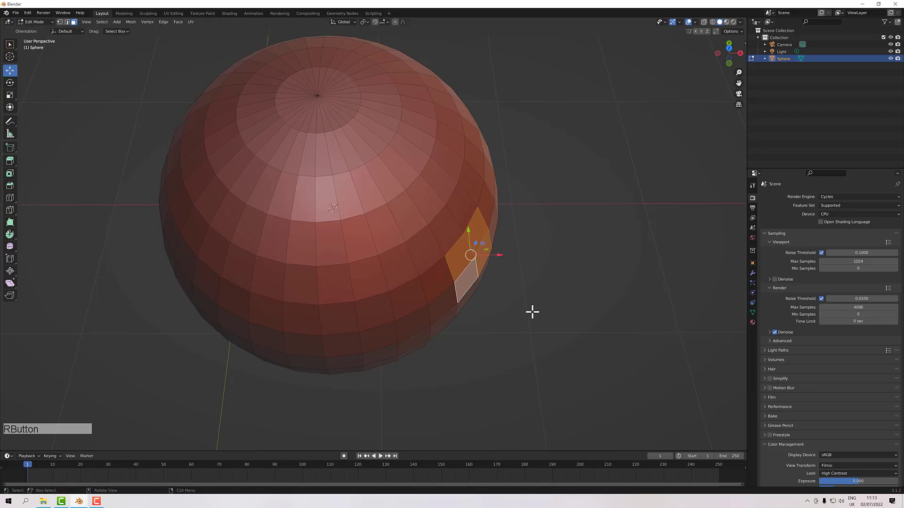
# Try freely scaling and then rotating the four faces, cancelling both transforms
pyautogui.press('s')
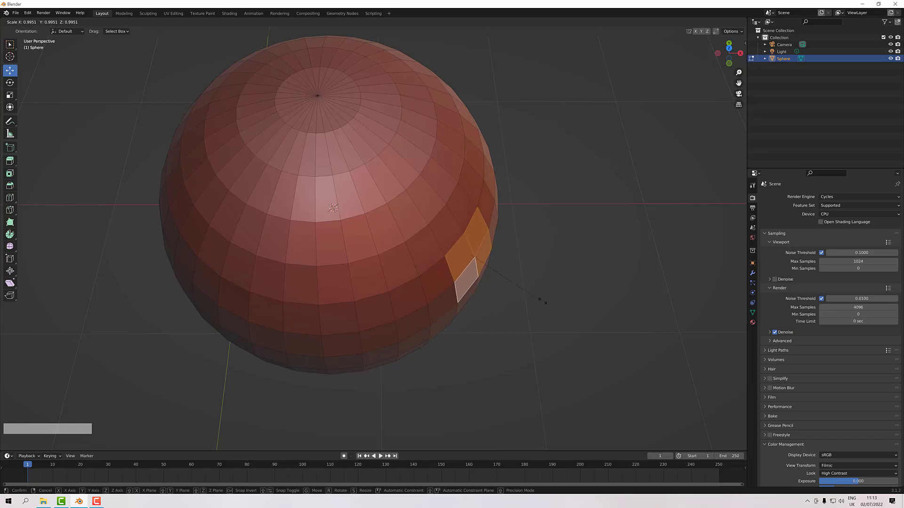
pyautogui.rightClick(531, 304)
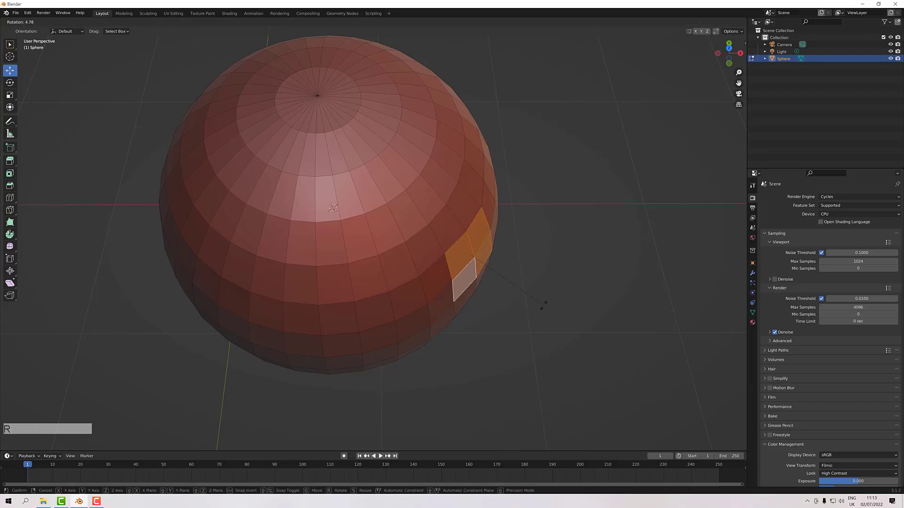
pyautogui.keyDown('alt'); pyautogui.moveTo(526, 319); pyautogui.dragTo(525, 283); pyautogui.keyUp('alt')
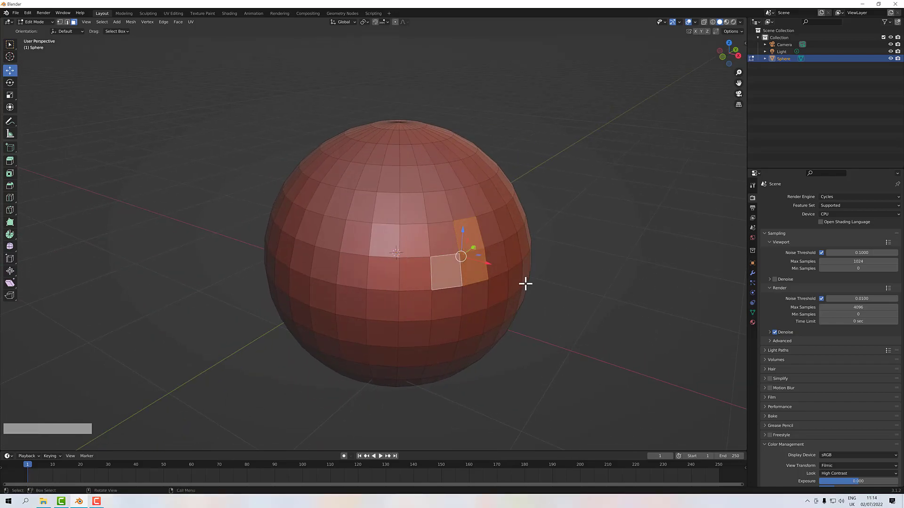
# Select a single face on the sphere's upper front, just right of its centre, replacing the four-face selection
pyautogui.scroll(2, 526, 283)
pyautogui.keyDown('alt'); pyautogui.moveTo(540, 279); pyautogui.dragTo(544, 280); pyautogui.keyUp('alt')
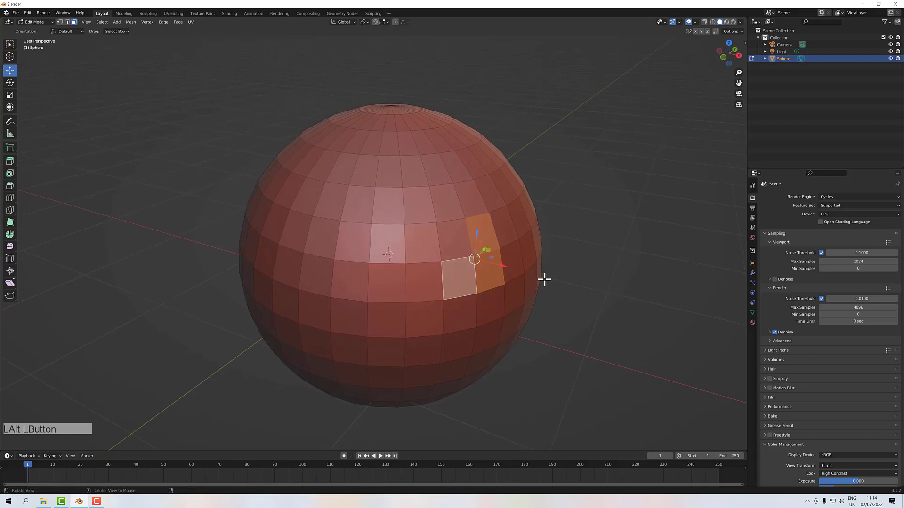
pyautogui.click(448, 240)
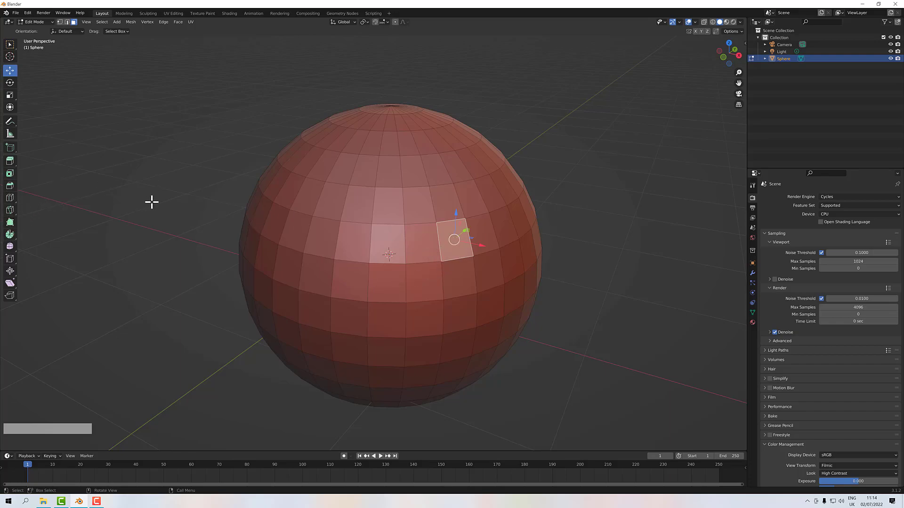
pyautogui.click(59, 26)
pyautogui.click(408, 205)
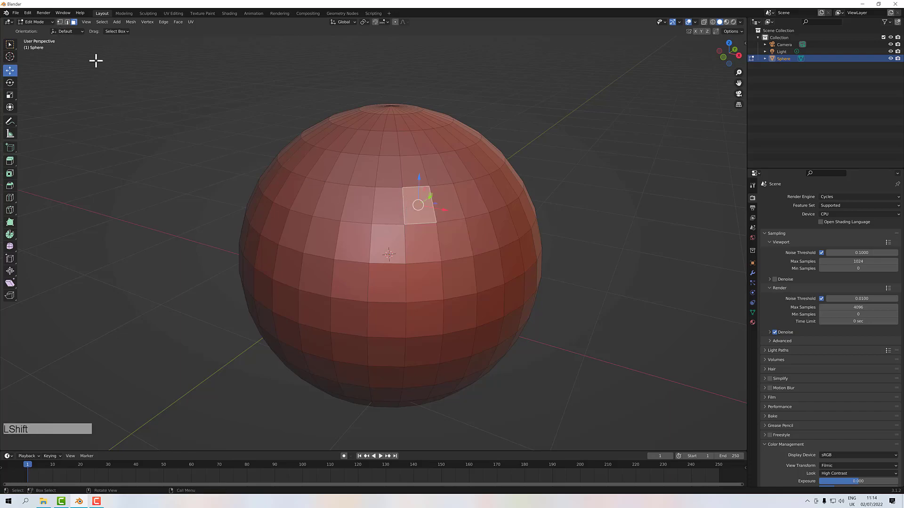
# Switch to vertex selection and select the four corner vertices of that same face
pyautogui.click(58, 23)
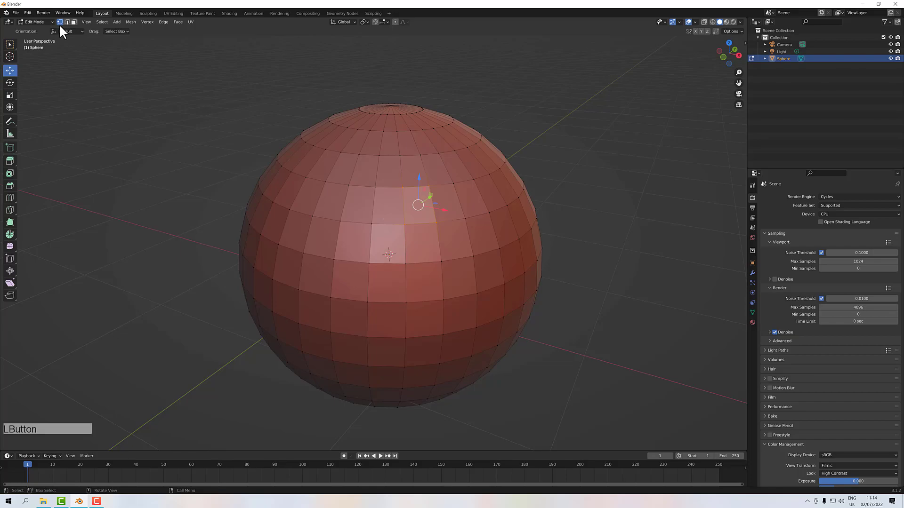
pyautogui.click(404, 188)
pyautogui.keyDown('shift'); pyautogui.click(409, 223); pyautogui.keyUp('shift')
pyautogui.keyDown('shift'); pyautogui.click(438, 224); pyautogui.keyUp('shift')
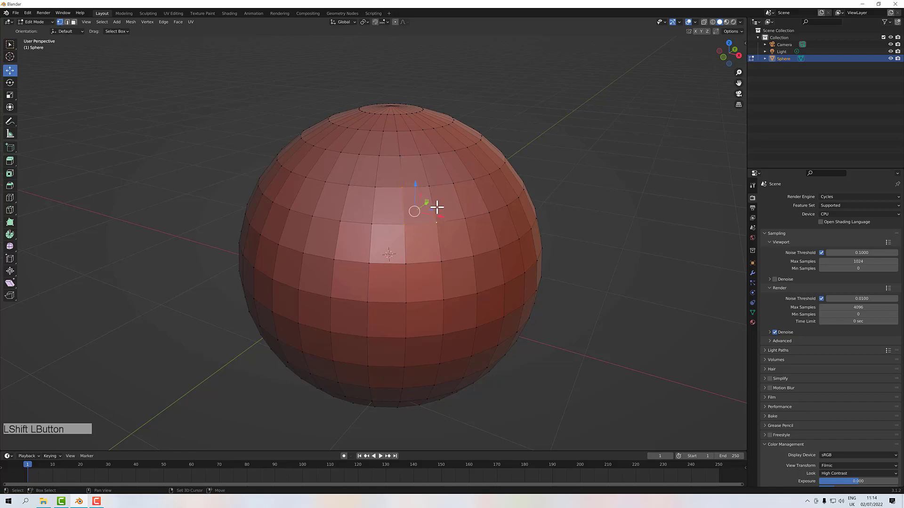
pyautogui.keyDown('shift'); pyautogui.click(434, 187); pyautogui.keyUp('shift')
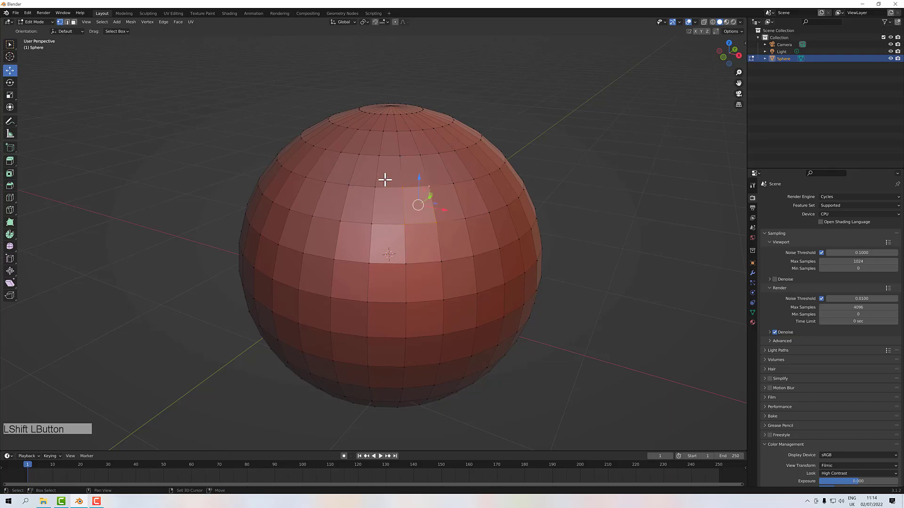
# Inset the selected face by about 0.031 m with the Inset Faces tool and expand the operation's settings
pyautogui.click(10, 173)
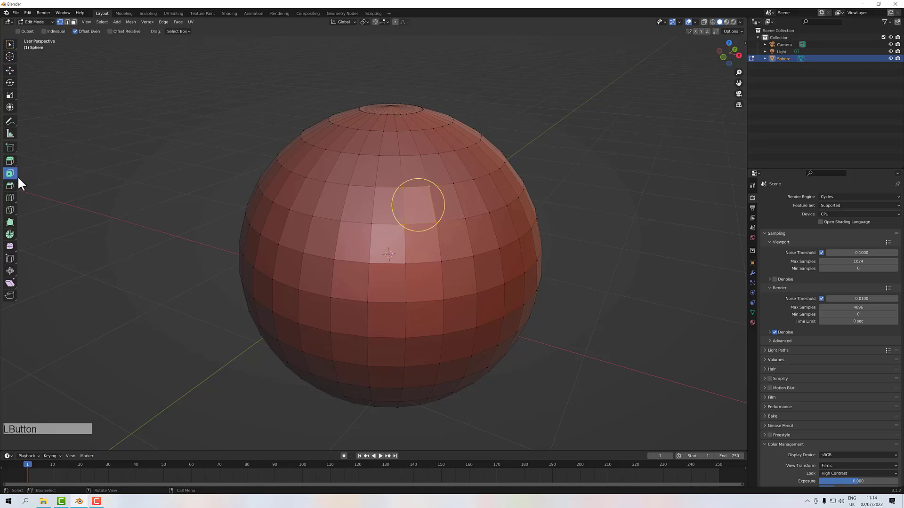
pyautogui.scroll(1, 422, 215)
pyautogui.keyDown('alt'); pyautogui.moveTo(423, 216); pyautogui.dragTo(439, 226); pyautogui.keyUp('alt')
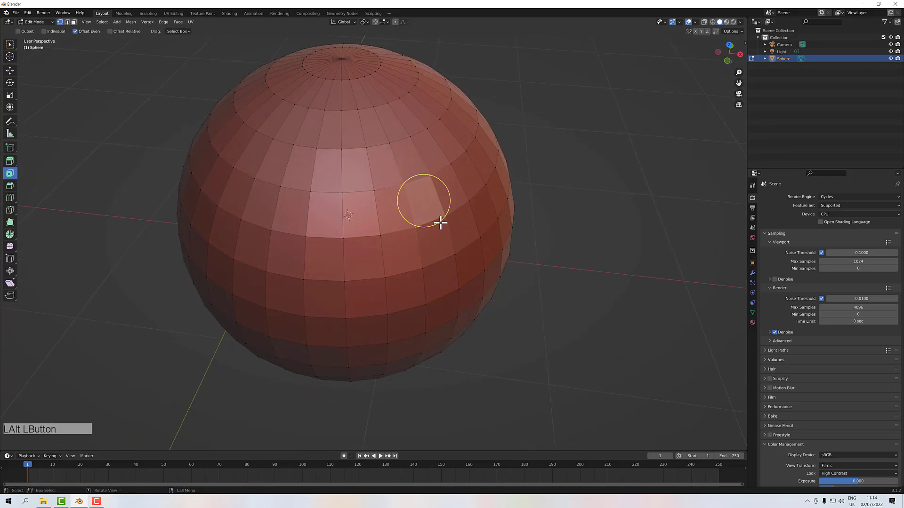
pyautogui.scroll(2, 432, 204)
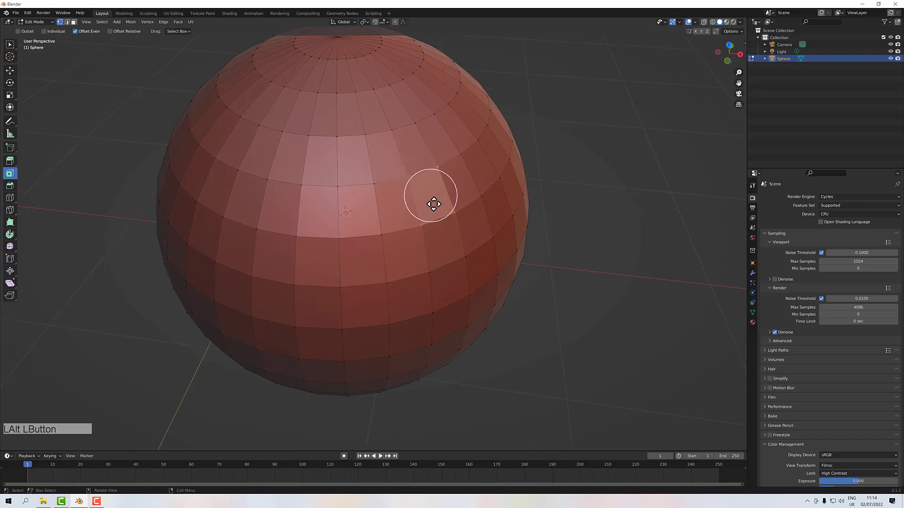
pyautogui.moveTo(438, 195); pyautogui.dragTo(482, 175)
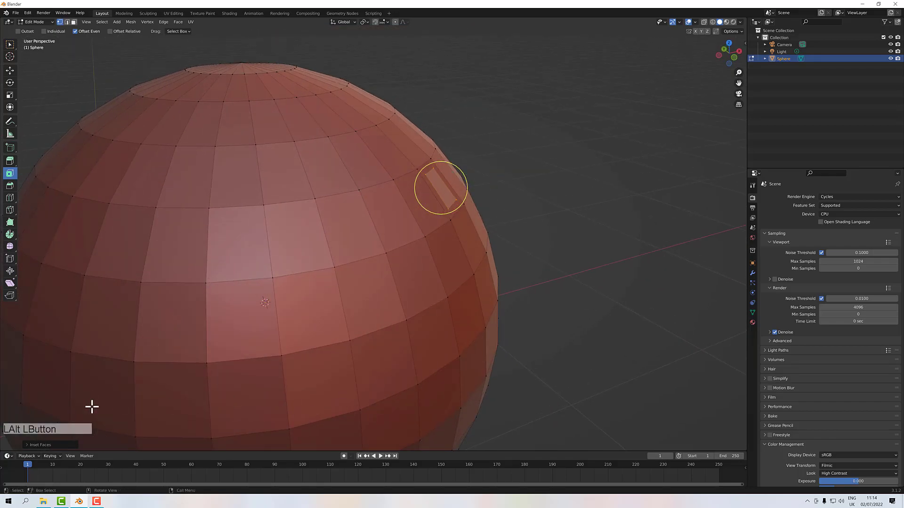
pyautogui.click(28, 445)
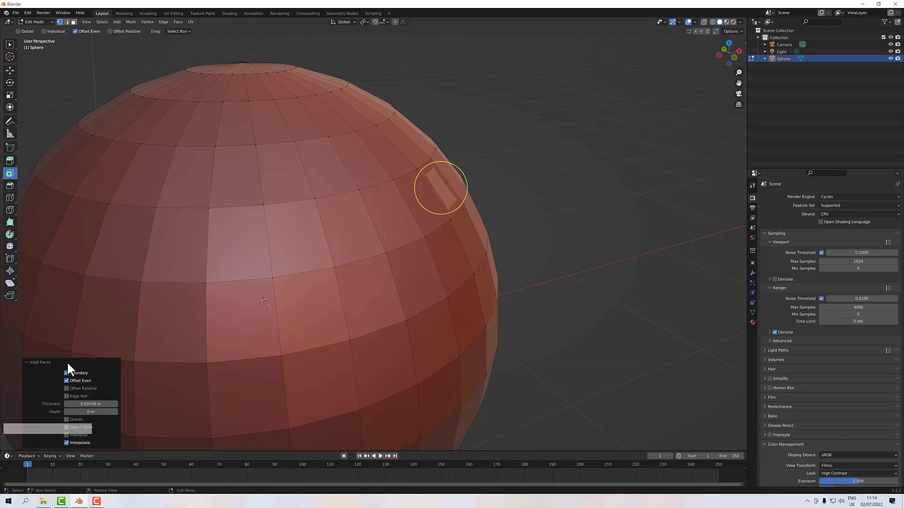
# Set the thickness of the face inset to 10 cm
pyautogui.click(89, 404)
pyautogui.write('10cm')
pyautogui.press('Return')
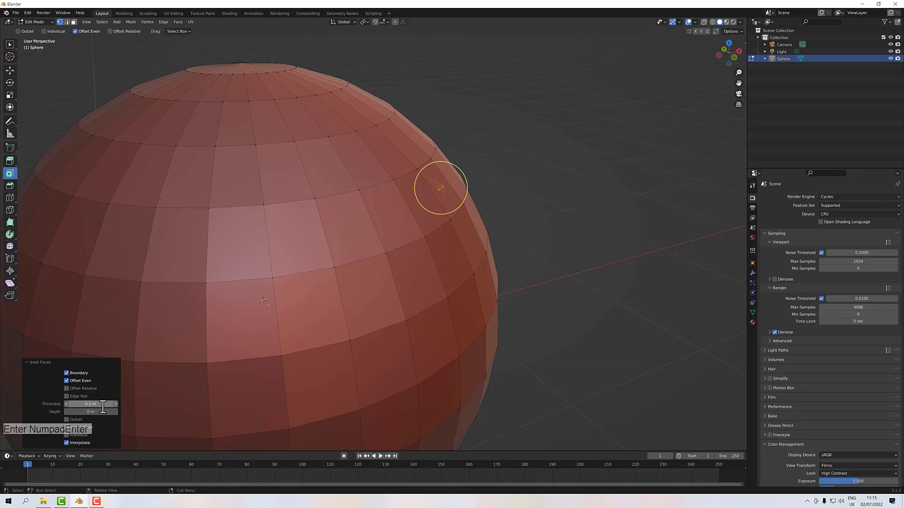
pyautogui.click(101, 404)
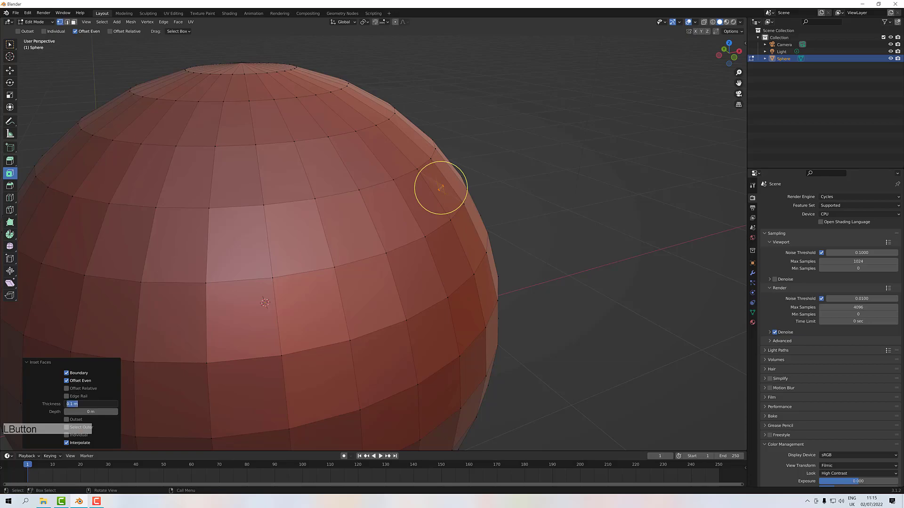
pyautogui.write('10')
pyautogui.press('capslock')
pyautogui.write('c')
pyautogui.press('KP_Enter')
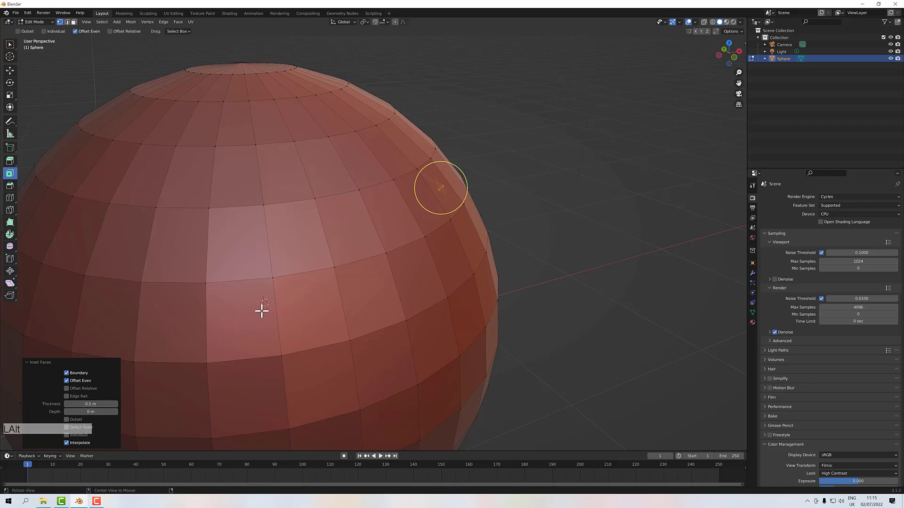
# Set the thickness of the face inset to 1 cm, inspect the result and deselect everything
pyautogui.keyDown('alt'); pyautogui.moveTo(252, 312); pyautogui.dragTo(319, 296); pyautogui.keyUp('alt')
pyautogui.click(95, 402)
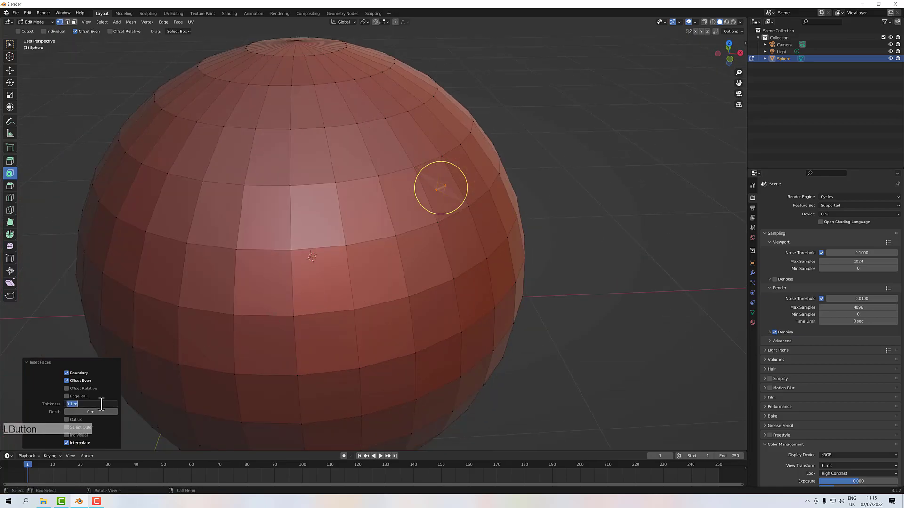
pyautogui.write('1cm')
pyautogui.press('Return')
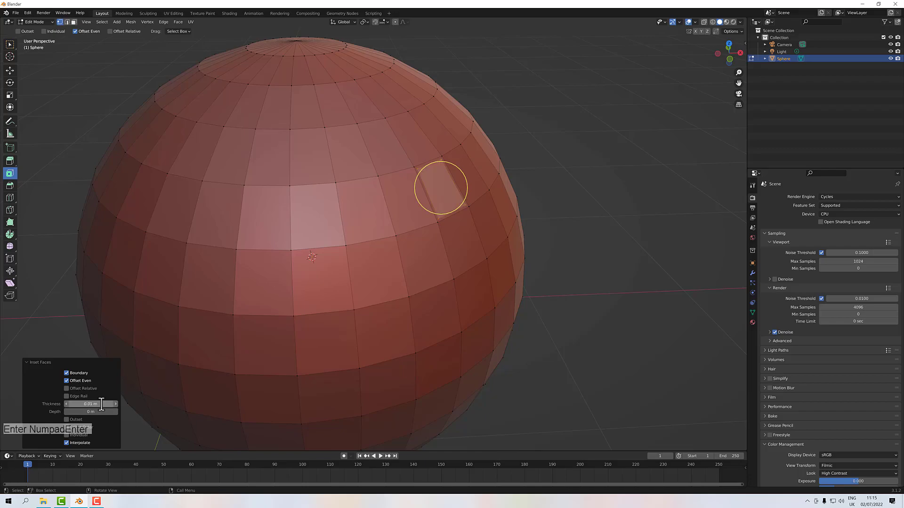
pyautogui.keyDown('alt'); pyautogui.moveTo(364, 225); pyautogui.dragTo(429, 192); pyautogui.keyUp('alt')
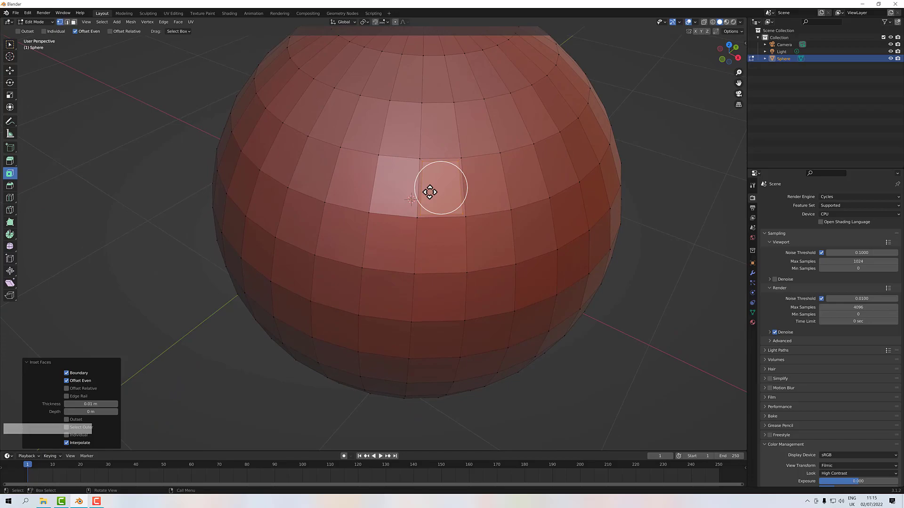
pyautogui.moveTo(239, 267)
pyautogui.keyDown('alt'); pyautogui.mouseDown()
pyautogui.moveTo(246, 249)
pyautogui.moveTo(246, 270)
pyautogui.mouseUp(); pyautogui.keyUp('alt')
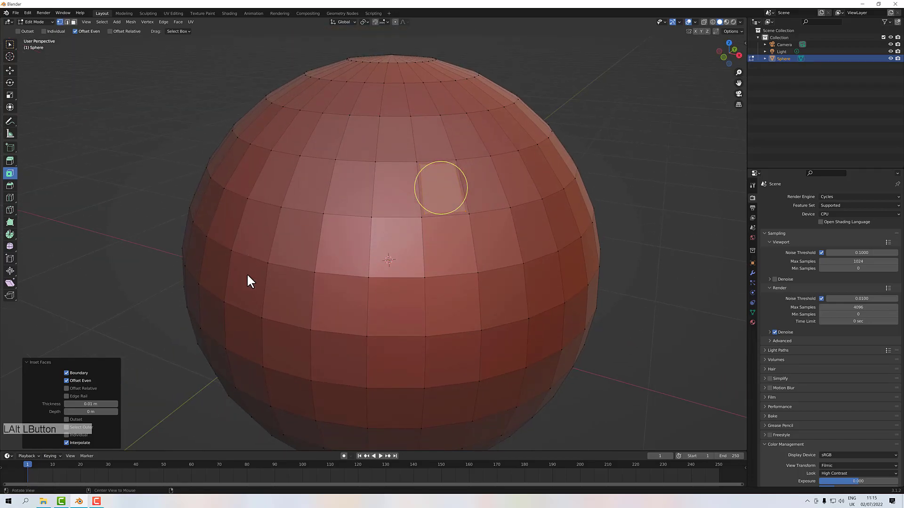
pyautogui.keyDown('alt'); pyautogui.moveTo(431, 227); pyautogui.dragTo(485, 220); pyautogui.keyUp('alt')
pyautogui.click(628, 140)
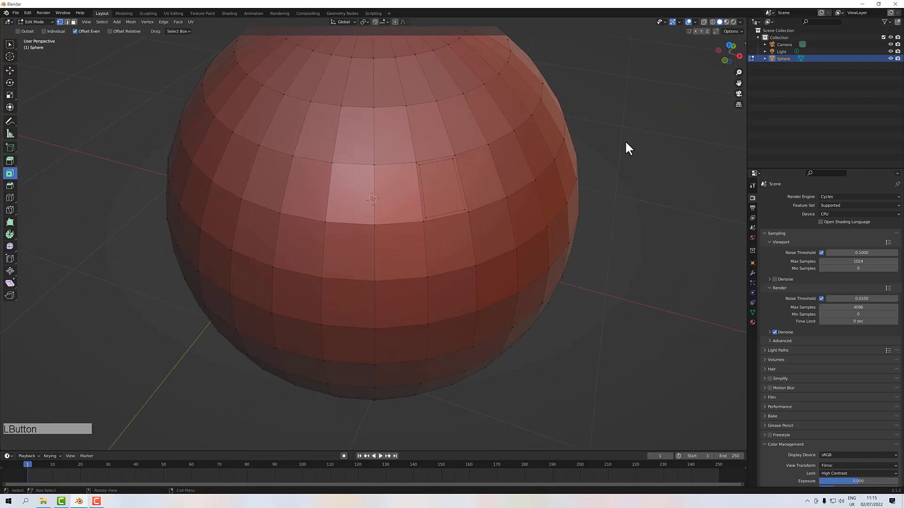
# Switch to face selection, select the face directly right of the inset one and return to the Select Box tool
pyautogui.press('alt')
pyautogui.click(74, 22)
pyautogui.click(475, 178)
pyautogui.keyDown('alt'); pyautogui.moveTo(474, 177); pyautogui.dragTo(121, 222); pyautogui.keyUp('alt')
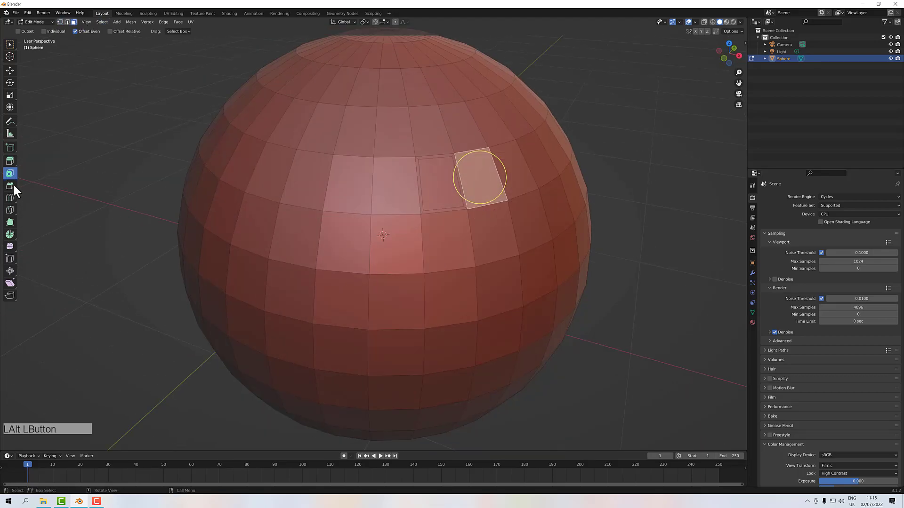
pyautogui.keyDown('alt'); pyautogui.moveTo(450, 242); pyautogui.dragTo(477, 261); pyautogui.keyUp('alt')
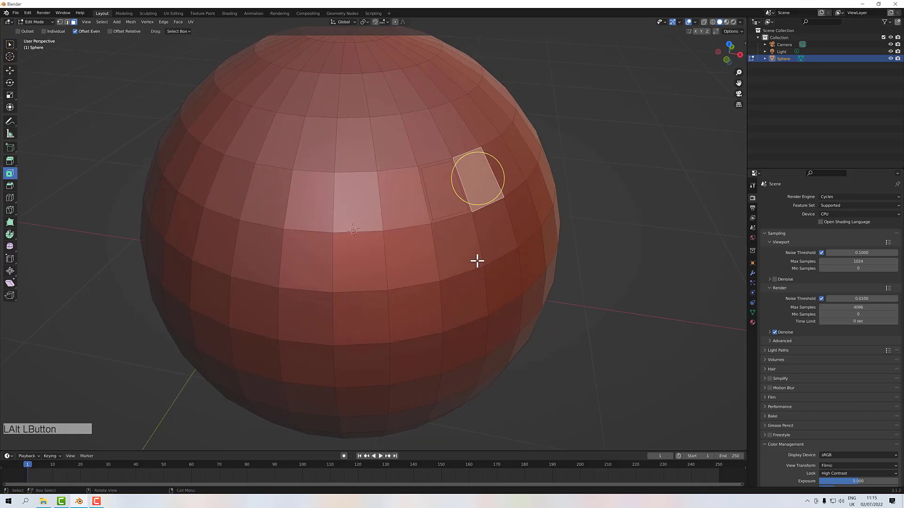
pyautogui.press('Escape')
pyautogui.press('q')
pyautogui.click(10, 44)
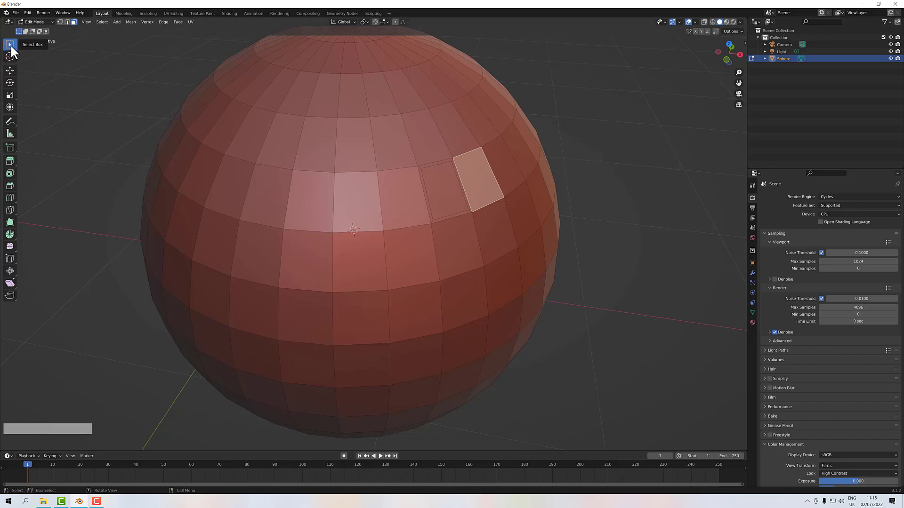
pyautogui.keyDown('alt'); pyautogui.moveTo(329, 200); pyautogui.dragTo(397, 259); pyautogui.keyUp('alt')
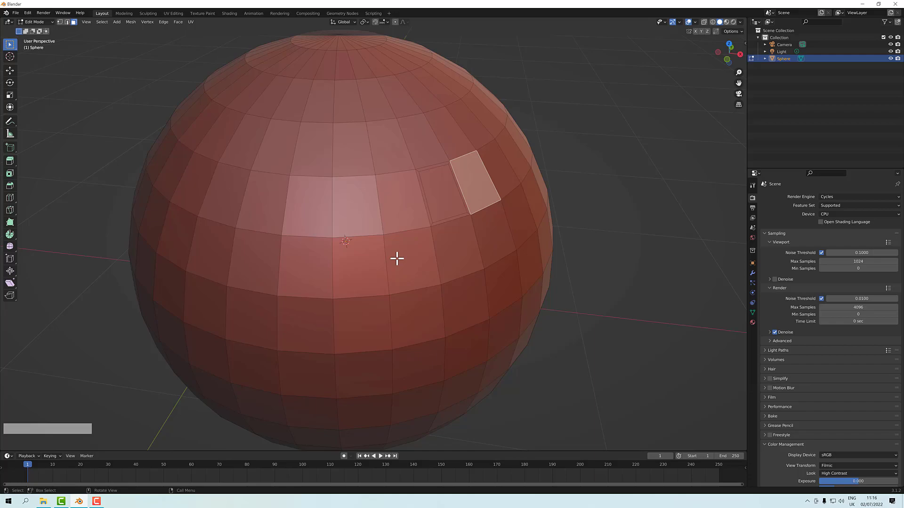
# Inset the selected face and set the inset thickness to 1 cm
pyautogui.press('i')
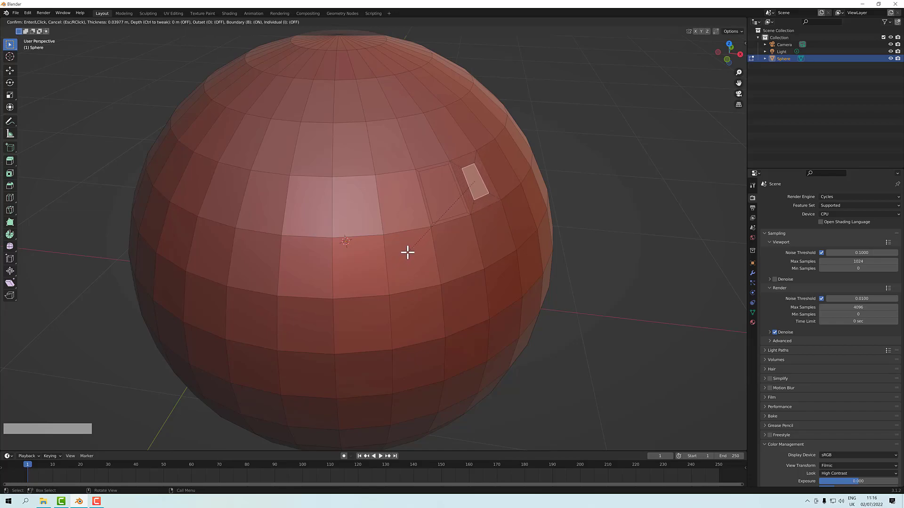
pyautogui.click(410, 250)
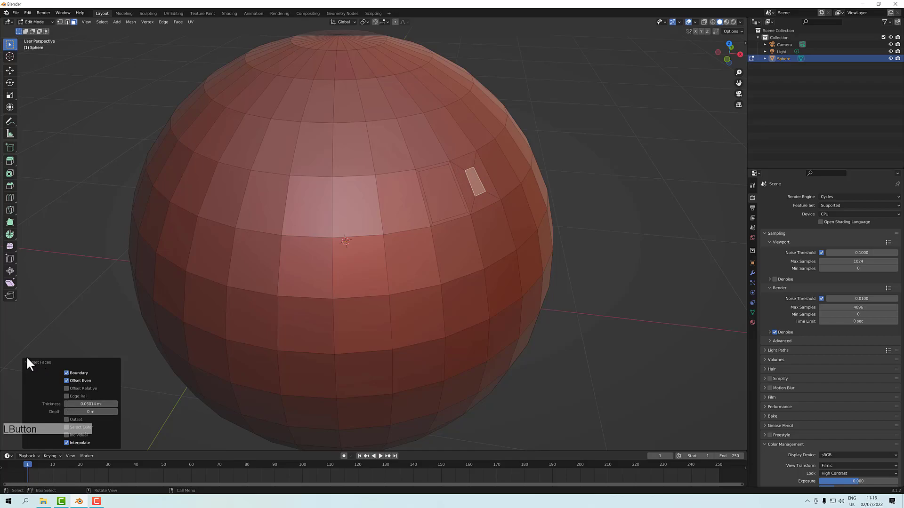
pyautogui.click(104, 404)
pyautogui.write('1')
pyautogui.press('KP_Enter')
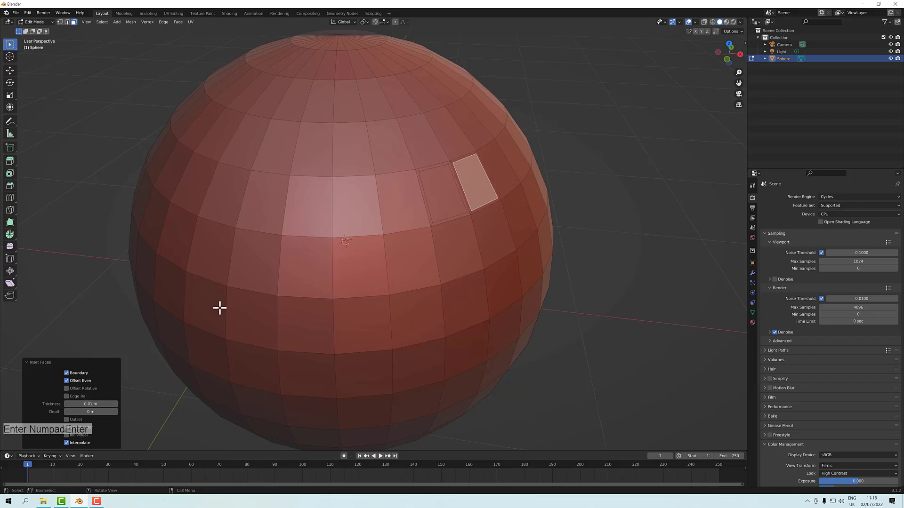
# Select single faces in the row just below the two inset faces, one after another
pyautogui.click(361, 287)
pyautogui.moveTo(373, 288); pyautogui.dragTo(377, 268, button='middle')
pyautogui.click(479, 273)
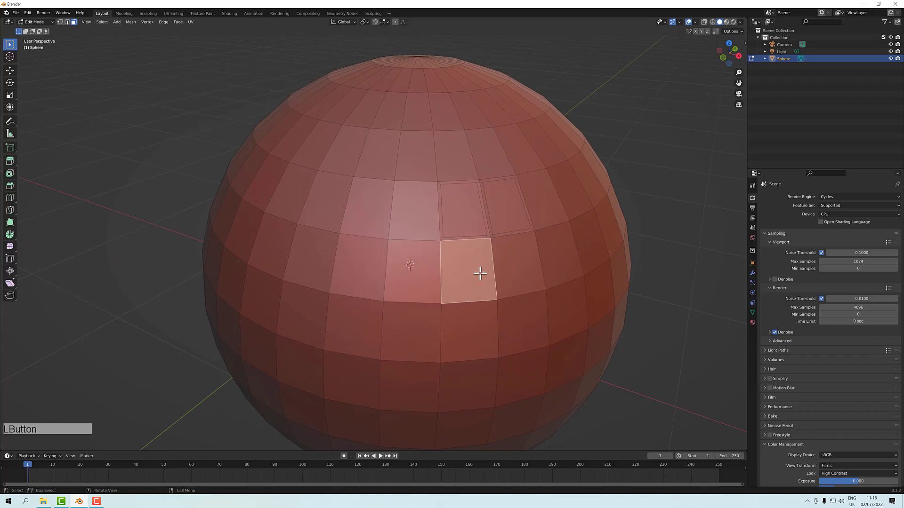
pyautogui.click(521, 268)
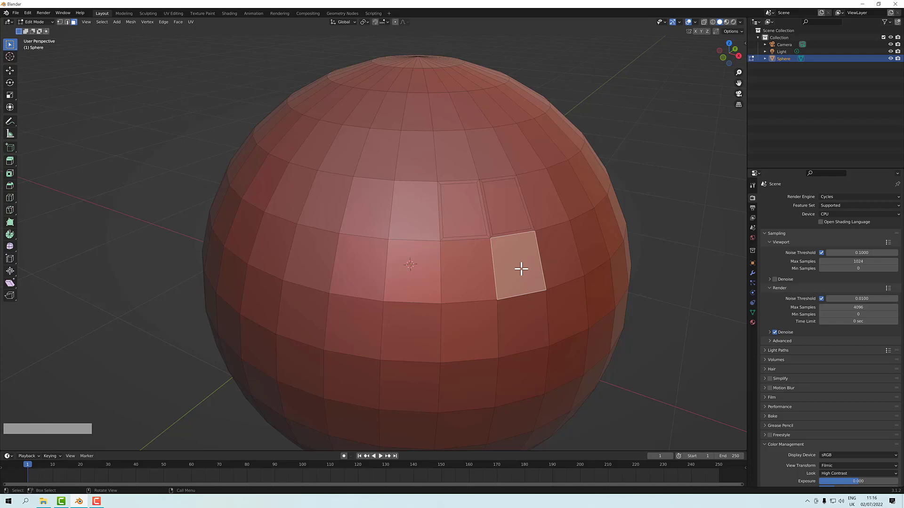
pyautogui.keyDown('alt'); pyautogui.moveTo(468, 262); pyautogui.dragTo(466, 181); pyautogui.keyUp('alt')
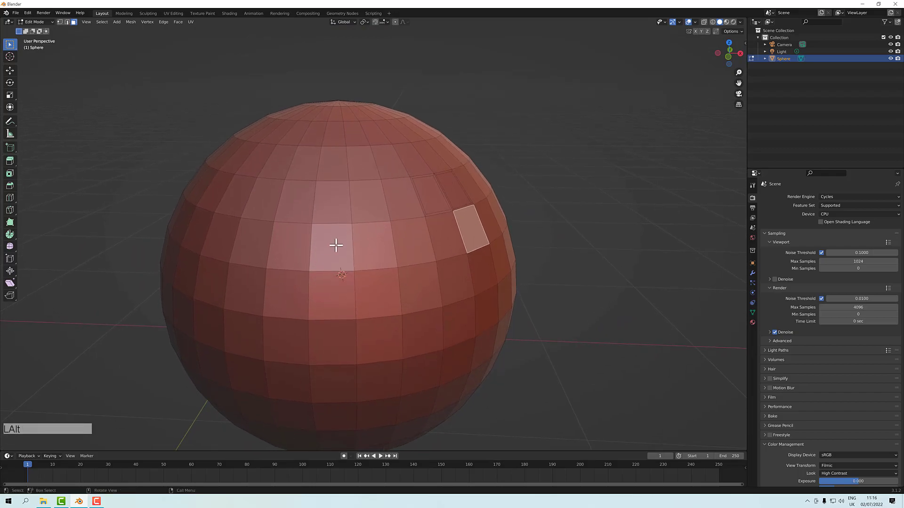
# Select the right-hand inset face and extrude it outward in successive segments with Extrude Region, the last about 0.18 m long
pyautogui.keyDown('alt'); pyautogui.moveTo(361, 254); pyautogui.dragTo(447, 248); pyautogui.keyUp('alt')
pyautogui.keyDown('alt'); pyautogui.moveTo(476, 185); pyautogui.dragTo(448, 206); pyautogui.keyUp('alt')
pyautogui.click(487, 177)
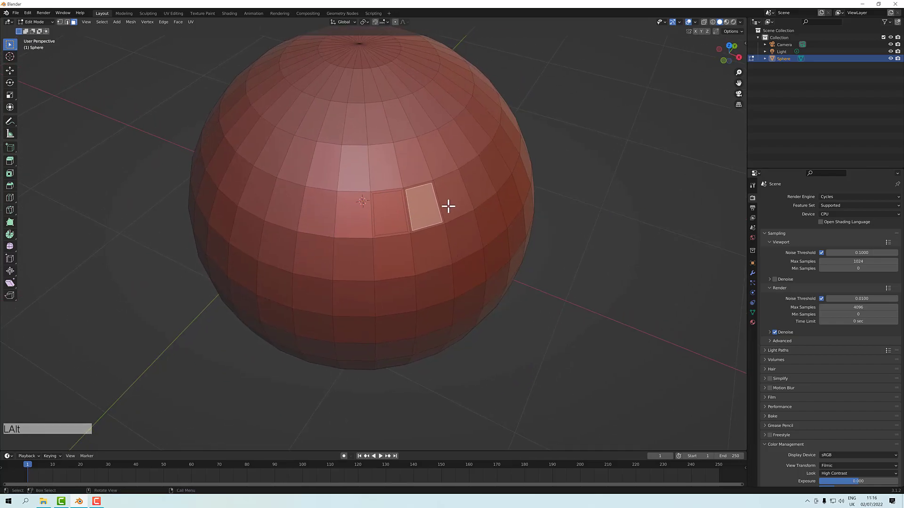
pyautogui.scroll(2, 448, 206)
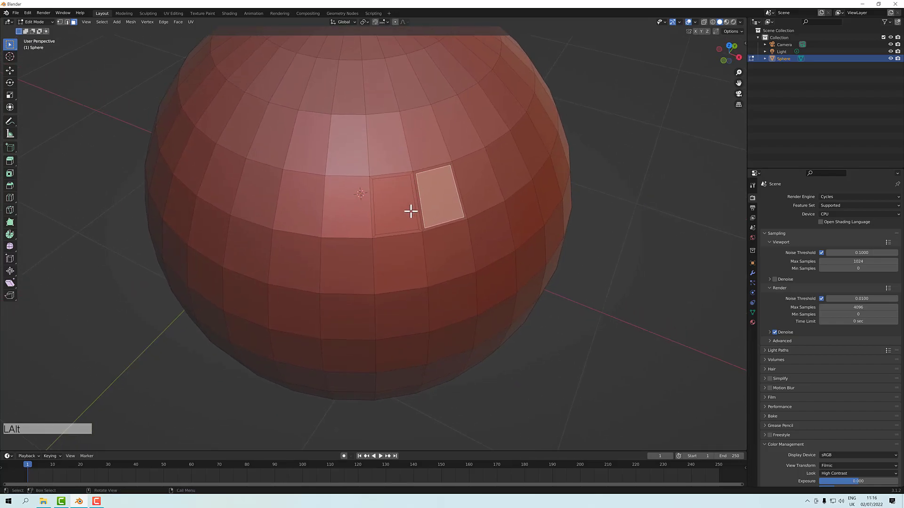
pyautogui.keyDown('alt'); pyautogui.moveTo(412, 210); pyautogui.dragTo(206, 187); pyautogui.keyUp('alt')
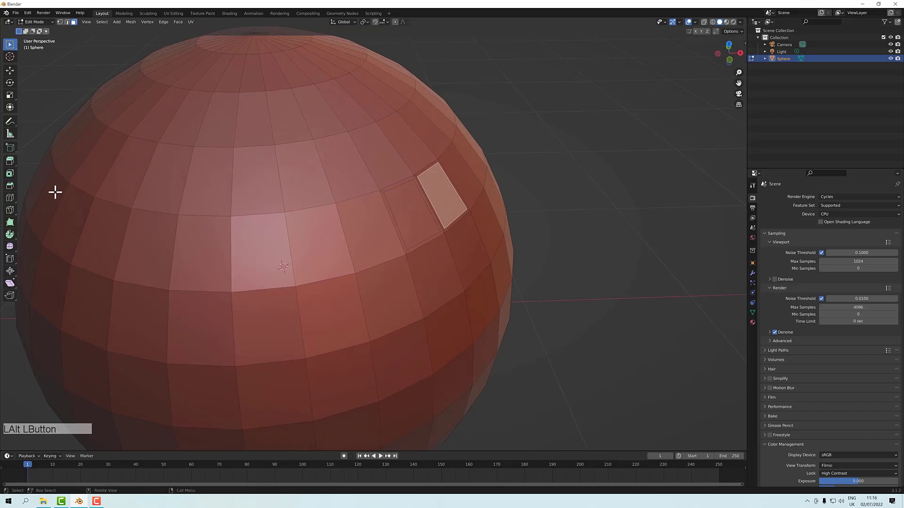
pyautogui.click(9, 162)
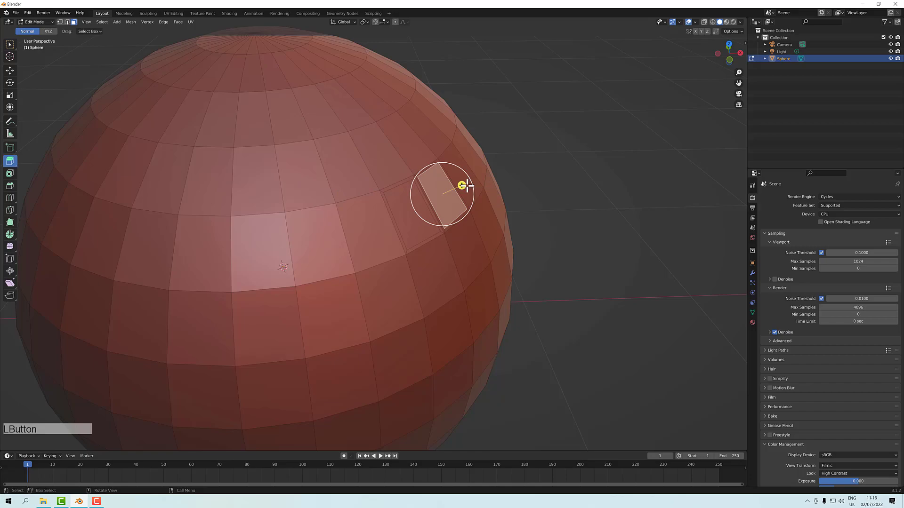
pyautogui.moveTo(465, 186); pyautogui.dragTo(490, 180)
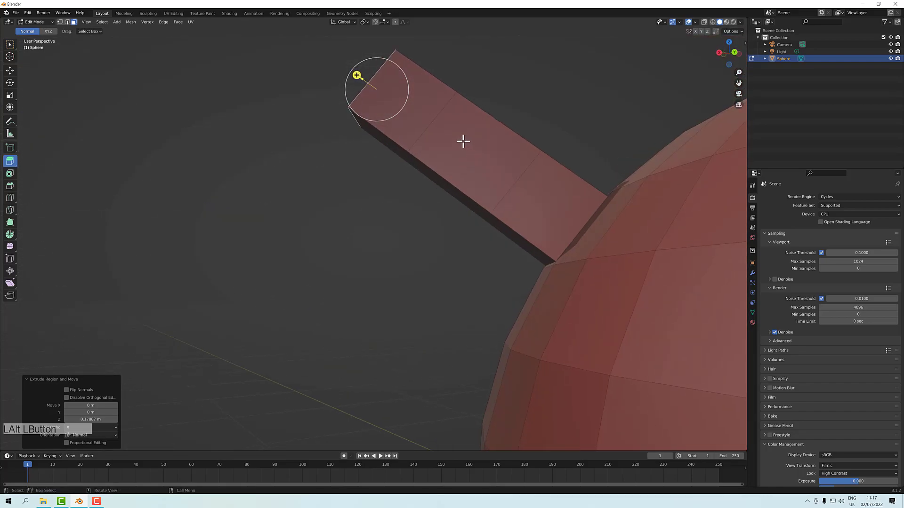
# Undo all the extruded segments on the inset face and clear the selection
pyautogui.keyDown('alt'); pyautogui.moveTo(410, 119); pyautogui.dragTo(459, 160); pyautogui.keyUp('alt')
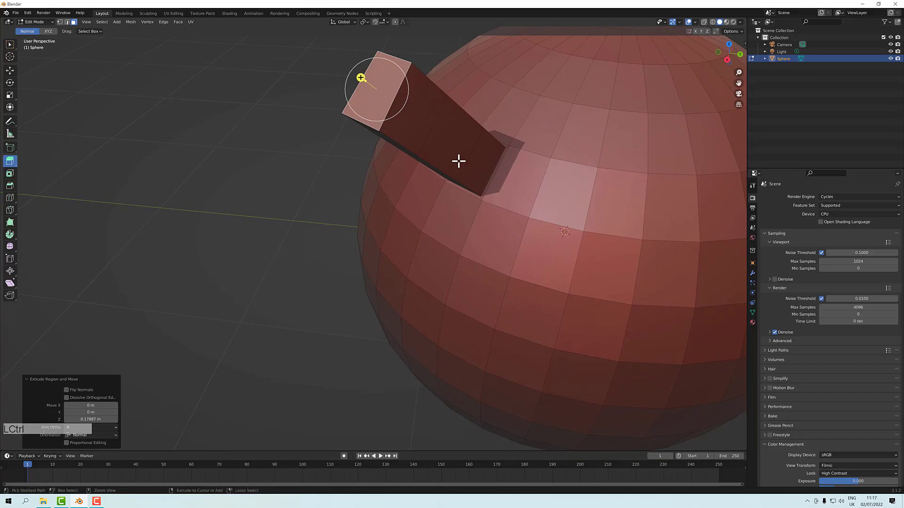
pyautogui.hotkey('ctrl', 'z')
pyautogui.hotkey('ctrl', 'z')
pyautogui.hotkey('ctrl', 'z')
pyautogui.hotkey('ctrl', 'z')
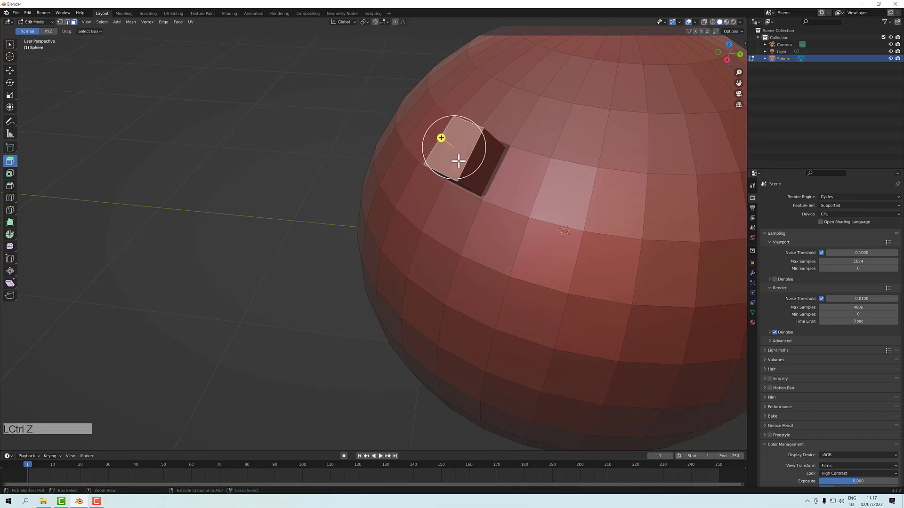
pyautogui.click(251, 193)
pyautogui.keyDown('alt'); pyautogui.moveTo(275, 200); pyautogui.dragTo(166, 204); pyautogui.keyUp('alt')
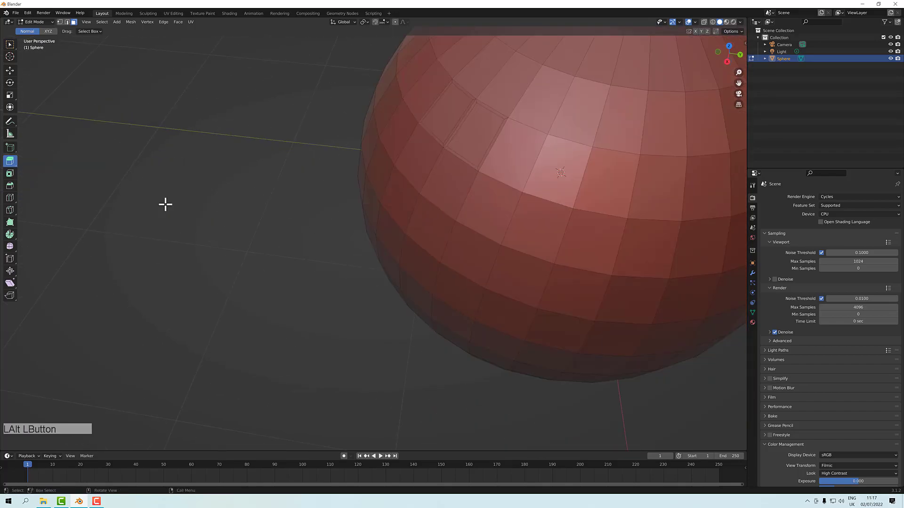
# Select the right-hand inset face with the Select Box tool and extrude it outward along its normal by about 0.86 m
pyautogui.click(10, 46)
pyautogui.keyDown('alt'); pyautogui.moveTo(174, 139); pyautogui.dragTo(186, 176); pyautogui.keyUp('alt')
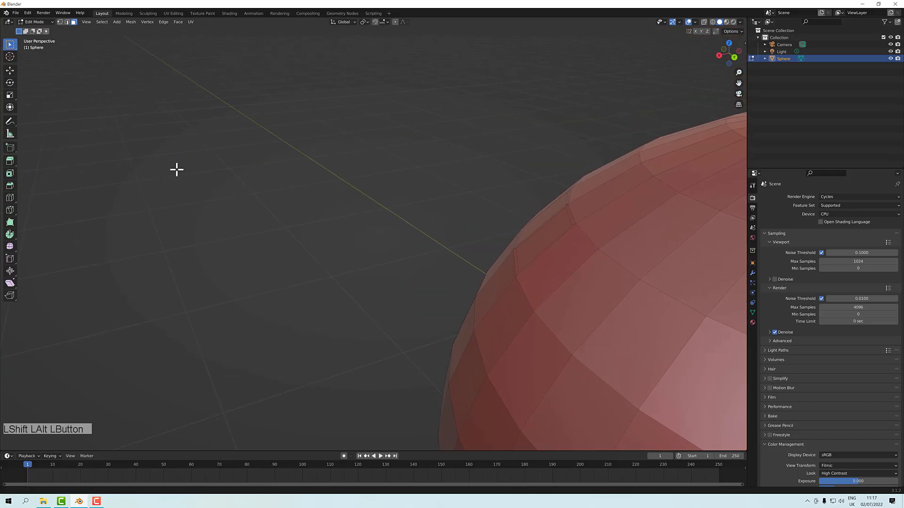
pyautogui.click(532, 236)
pyautogui.keyDown('alt'); pyautogui.moveTo(535, 237); pyautogui.dragTo(579, 257); pyautogui.keyUp('alt')
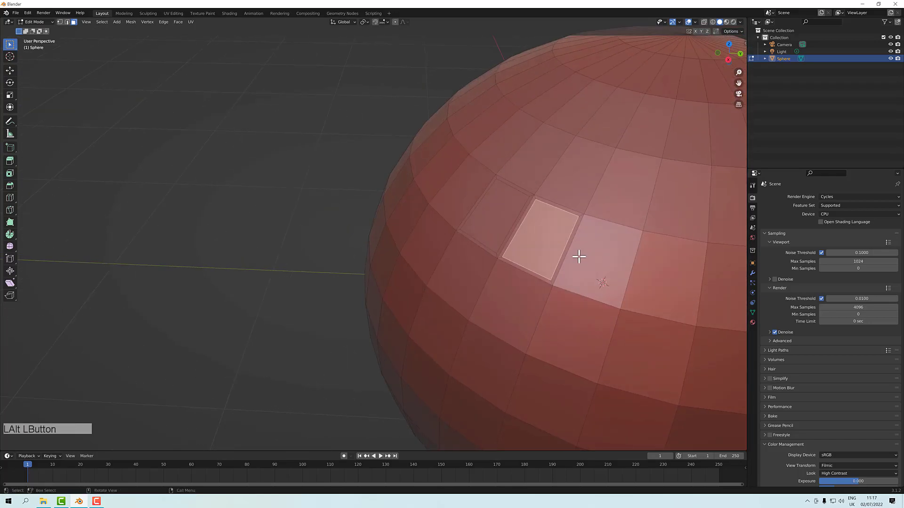
pyautogui.press('e')
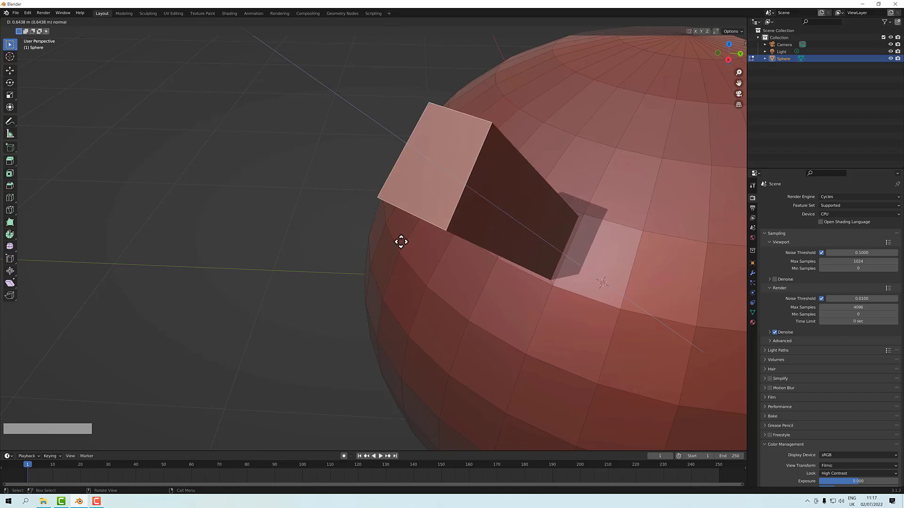
pyautogui.click(325, 242)
pyautogui.moveTo(410, 287)
pyautogui.keyDown('alt'); pyautogui.mouseDown()
pyautogui.moveTo(371, 270)
pyautogui.moveTo(418, 292)
pyautogui.mouseUp(); pyautogui.keyUp('alt')
pyautogui.keyDown('alt'); pyautogui.moveTo(486, 275); pyautogui.dragTo(443, 262); pyautogui.keyUp('alt')
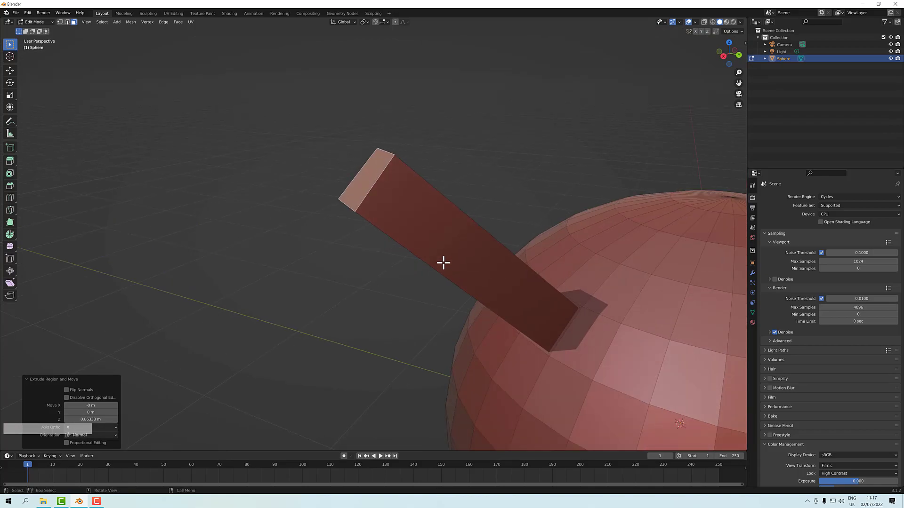
pyautogui.keyDown('alt'); pyautogui.moveTo(443, 262); pyautogui.dragTo(444, 275); pyautogui.keyUp('alt')
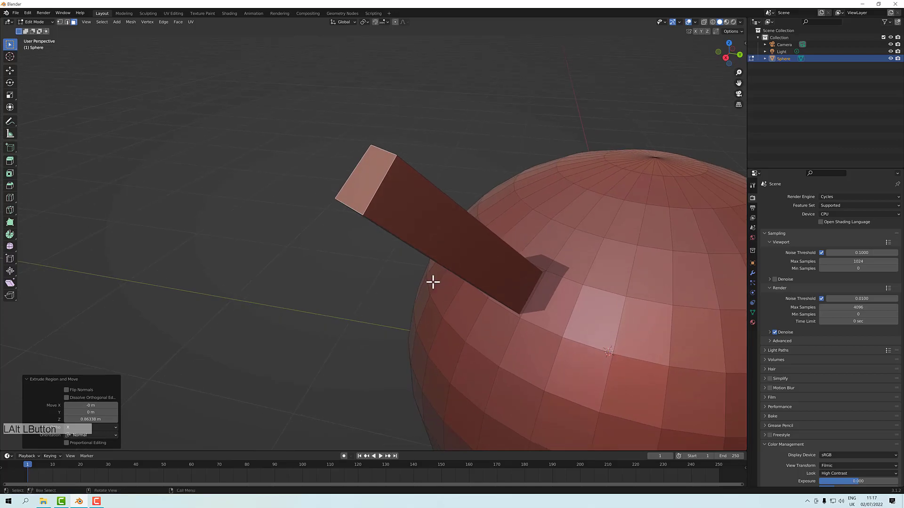
pyautogui.keyDown('alt'); pyautogui.moveTo(417, 349); pyautogui.dragTo(385, 280); pyautogui.keyUp('alt')
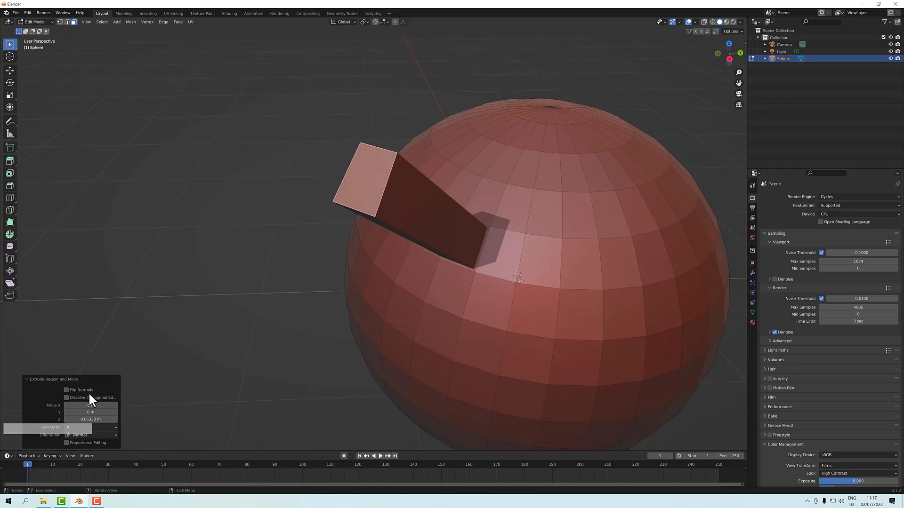
# Switch to Extrude to Cursor, undo a trial extrusion towards the sphere and extrude the block's end face to a point further outward
pyautogui.click(12, 164)
pyautogui.click(13, 163)
pyautogui.click(12, 163)
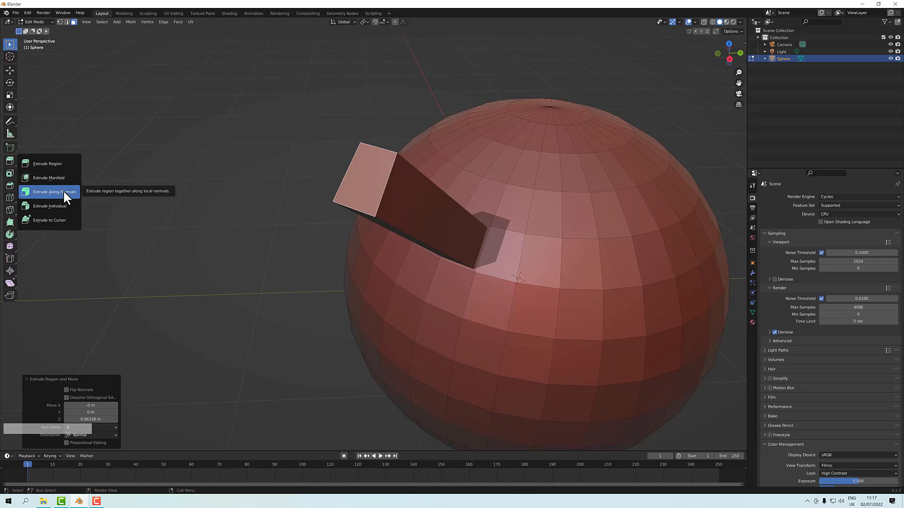
pyautogui.click(61, 219)
pyautogui.keyDown('alt'); pyautogui.middleClick(282, 245); pyautogui.keyUp('alt')
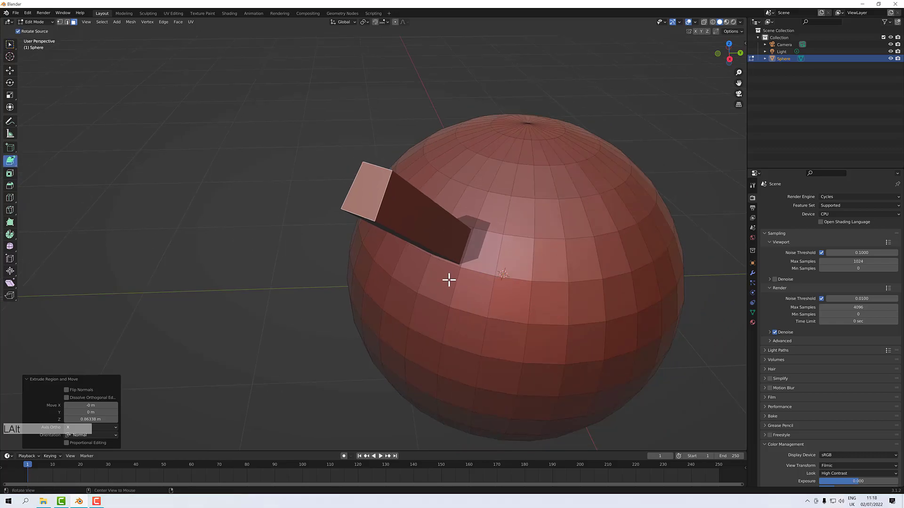
pyautogui.click(561, 268)
pyautogui.hotkey('ctrl', 'z')
pyautogui.keyDown('alt'); pyautogui.moveTo(564, 277); pyautogui.dragTo(398, 212); pyautogui.keyUp('alt')
pyautogui.click(259, 129)
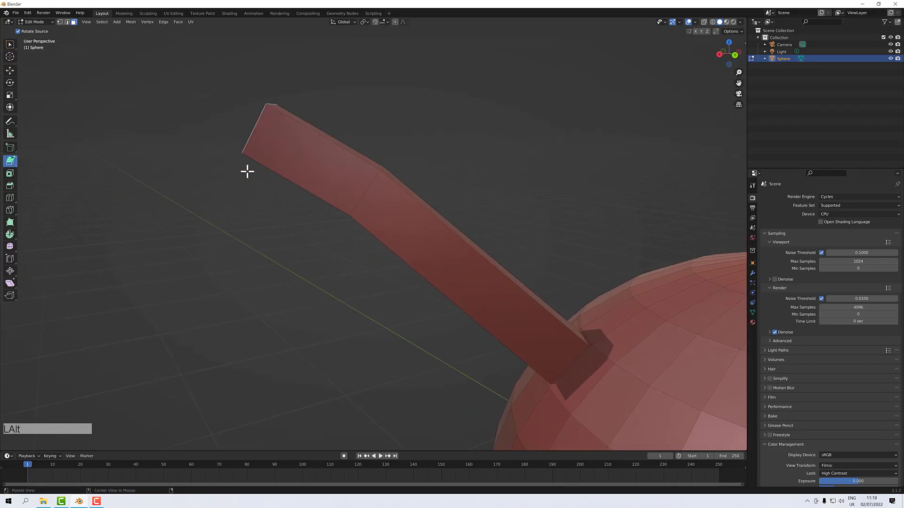
# Extrude the arm's end face through several further points around the sphere with Extrude to Cursor, forming a bent, segmented arm
pyautogui.keyDown('alt'); pyautogui.moveTo(249, 169); pyautogui.dragTo(286, 197); pyautogui.keyUp('alt')
pyautogui.click(62, 219)
pyautogui.keyDown('alt'); pyautogui.moveTo(170, 254); pyautogui.dragTo(372, 303); pyautogui.keyUp('alt')
pyautogui.click(371, 303)
pyautogui.click(471, 256)
pyautogui.keyDown('alt'); pyautogui.moveTo(501, 219); pyautogui.dragTo(410, 321); pyautogui.keyUp('alt')
pyautogui.click(595, 301)
pyautogui.click(434, 265)
# Undo all the arm extrusions back to the plain inset face and switch to the Select Box tool
pyautogui.hotkey('ctrl', 'z')
pyautogui.hotkey('ctrl', 'z')
pyautogui.hotkey('ctrl', 'z')
pyautogui.hotkey('ctrl', 'z')
pyautogui.hotkey('ctrl', 'z')
pyautogui.hotkey('ctrl', 'z')
pyautogui.hotkey('ctrl', 'z')
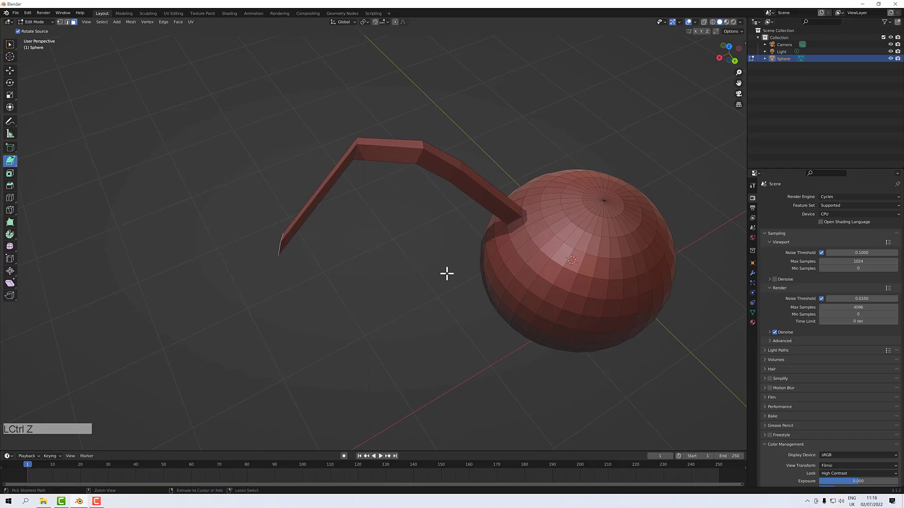
pyautogui.hotkey('ctrl', 'z')
pyautogui.keyDown('alt'); pyautogui.moveTo(445, 272); pyautogui.dragTo(113, 296); pyautogui.keyUp('alt')
pyautogui.click(10, 44)
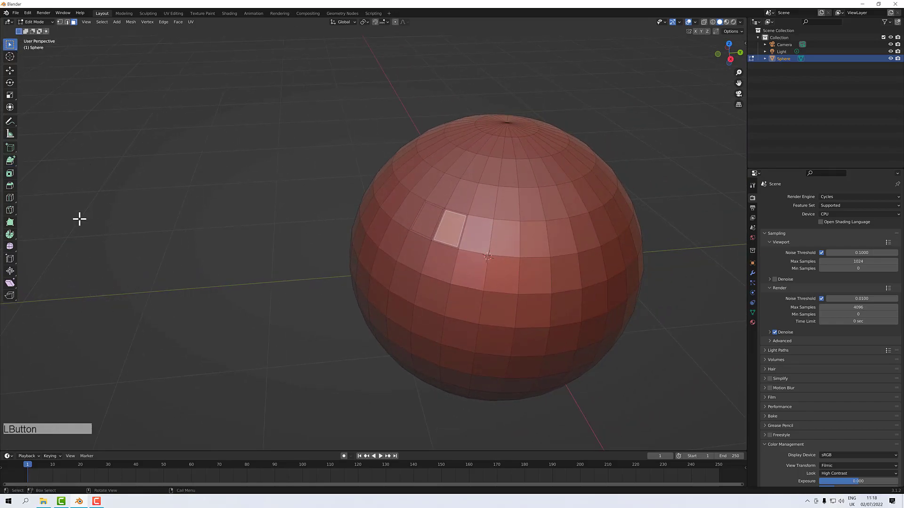
# Select four adjacent faces forming a two-by-two block on the front of the sphere
pyautogui.click(506, 238)
pyautogui.keyDown('shift'); pyautogui.click(528, 247); pyautogui.keyUp('shift')
pyautogui.keyDown('shift'); pyautogui.click(533, 281); pyautogui.keyUp('shift')
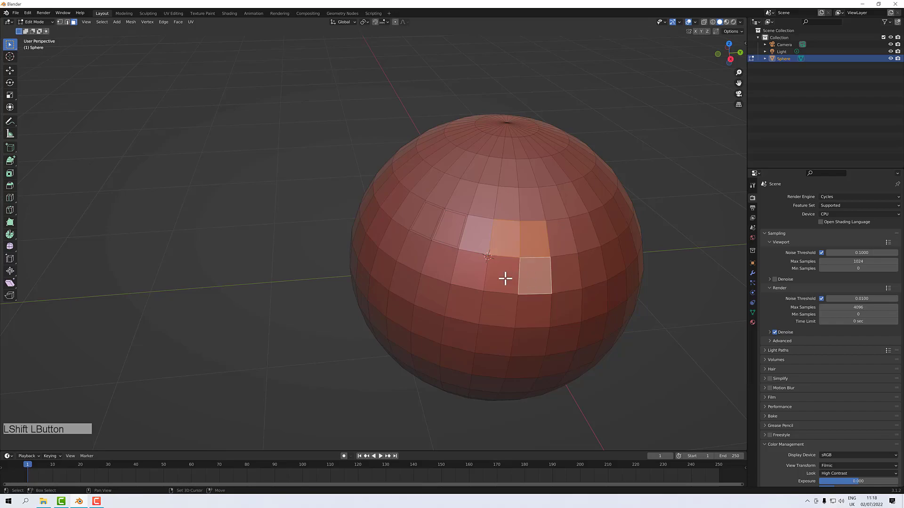
pyautogui.keyDown('shift'); pyautogui.click(508, 281); pyautogui.keyUp('shift')
pyautogui.keyDown('alt'); pyautogui.moveTo(480, 301); pyautogui.dragTo(466, 296); pyautogui.keyUp('alt')
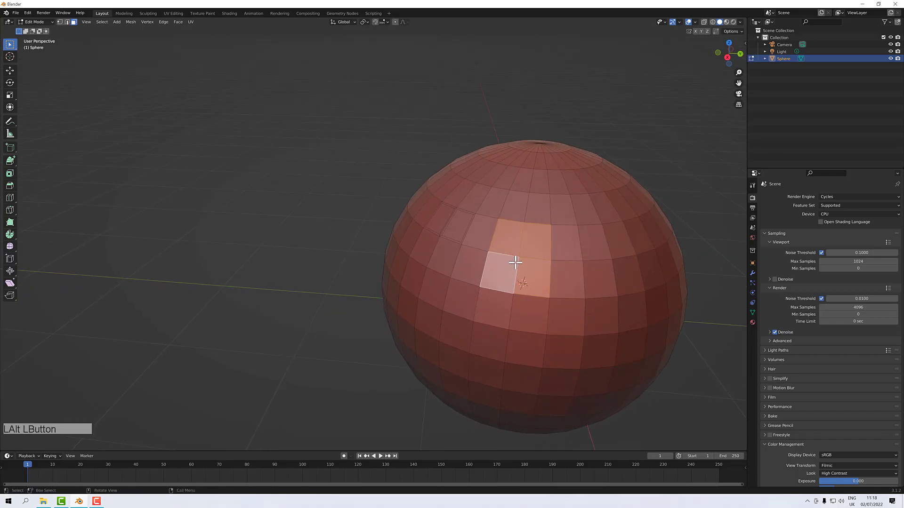
pyautogui.scroll(3, 494, 263)
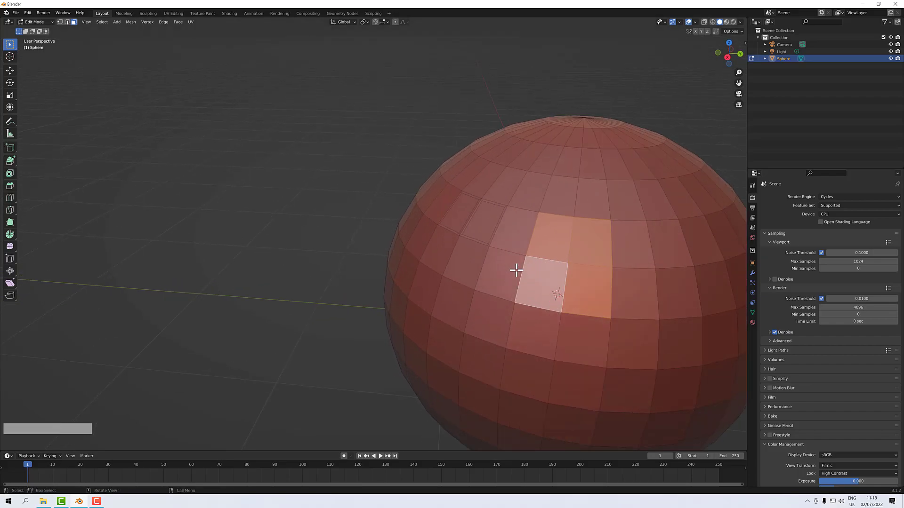
pyautogui.keyDown('alt'); pyautogui.keyDown('shift'); pyautogui.moveTo(521, 270); pyautogui.dragTo(52, 271); pyautogui.keyUp('shift'); pyautogui.keyUp('alt')
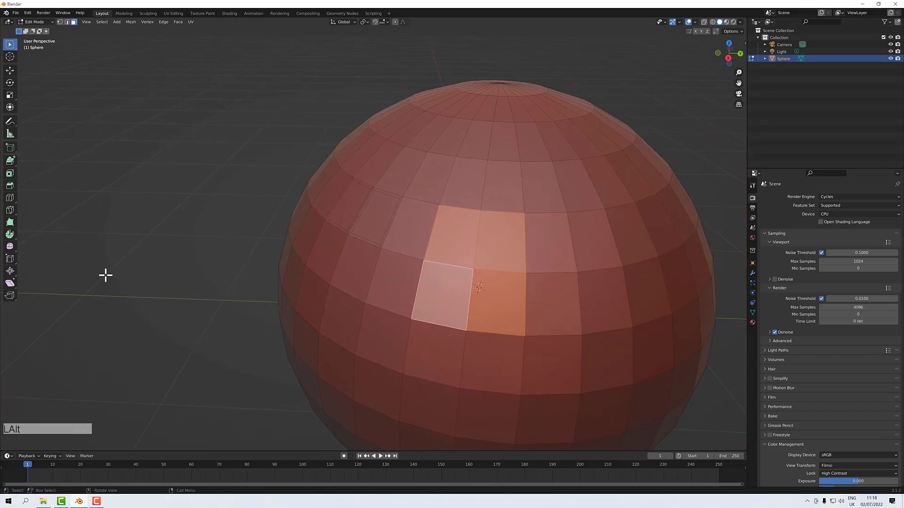
# Inset the four selected faces together as one region by about 0.038 m, then undo the inset
pyautogui.press('i')
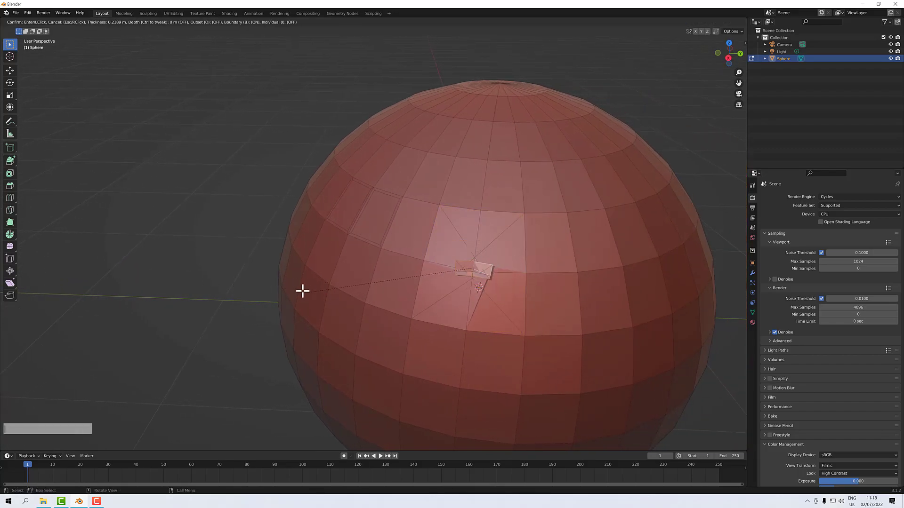
pyautogui.click(252, 290)
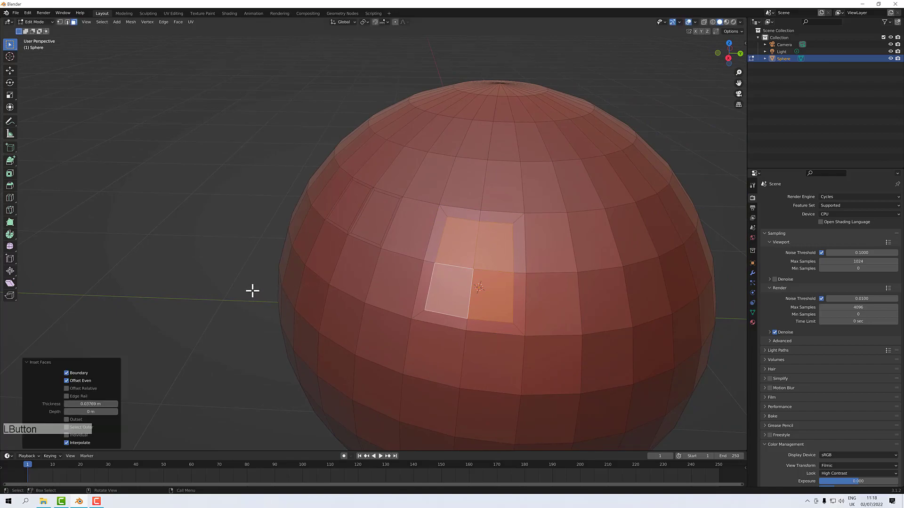
pyautogui.press('ctrl')
pyautogui.press('ctrl')
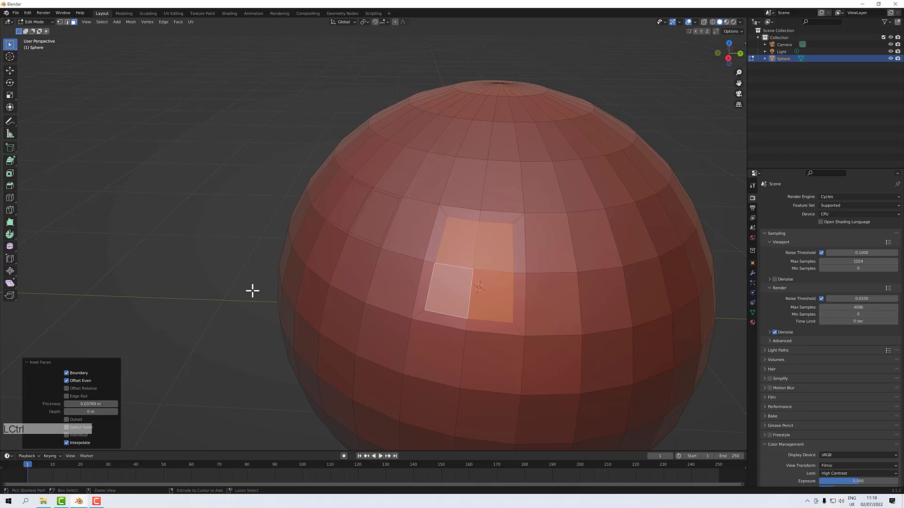
pyautogui.hotkey('ctrl', 'z')
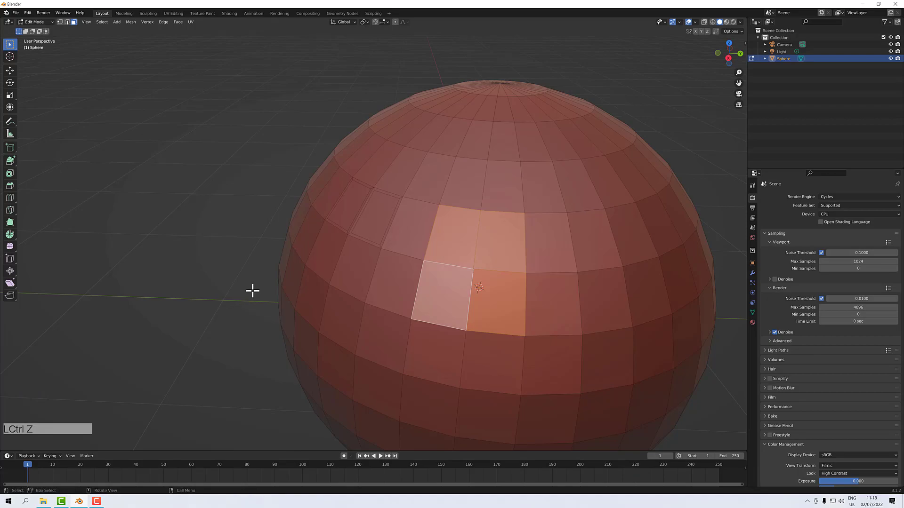
# Inset the four selected faces individually with a thickness of about 0.025 m
pyautogui.keyDown('alt'); pyautogui.moveTo(253, 290); pyautogui.dragTo(261, 288); pyautogui.keyUp('alt')
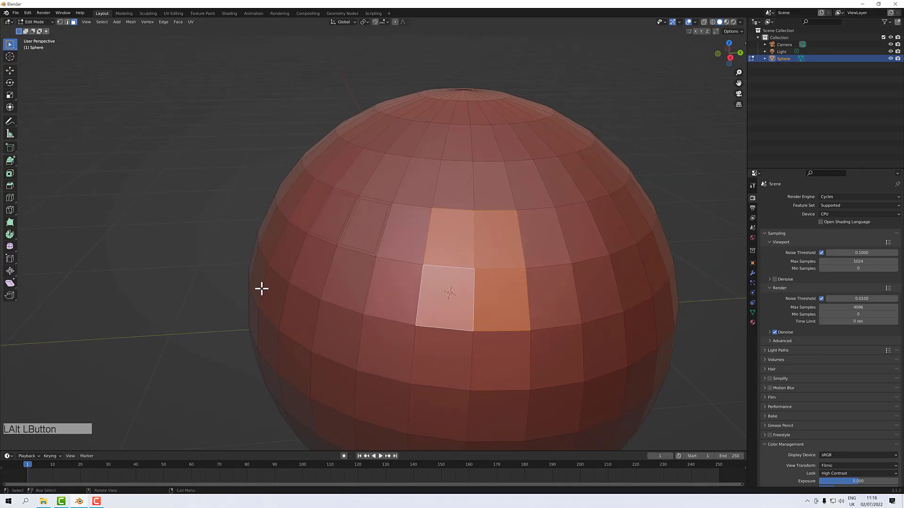
pyautogui.press('i')
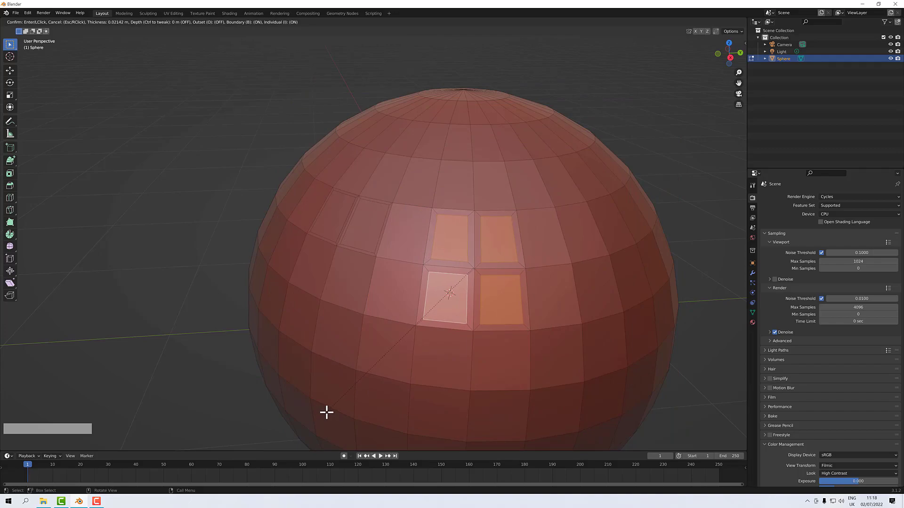
pyautogui.click(327, 412)
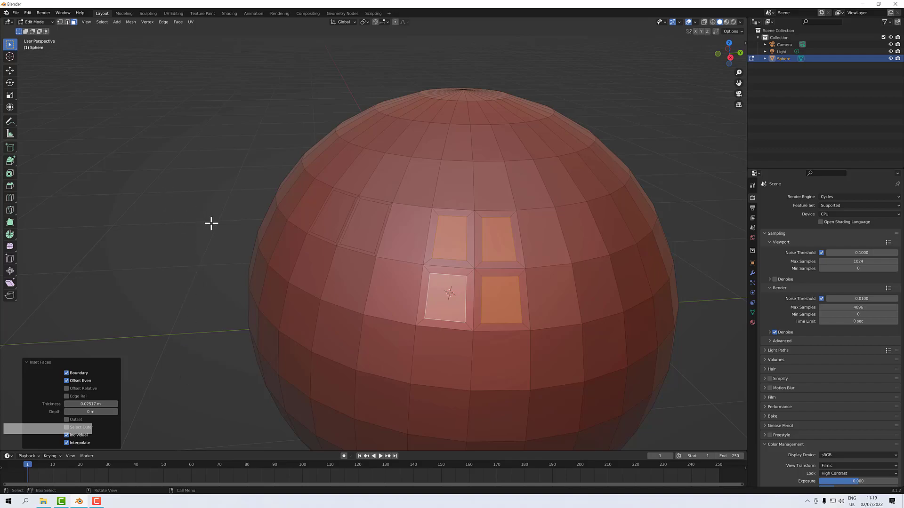
pyautogui.click(179, 23)
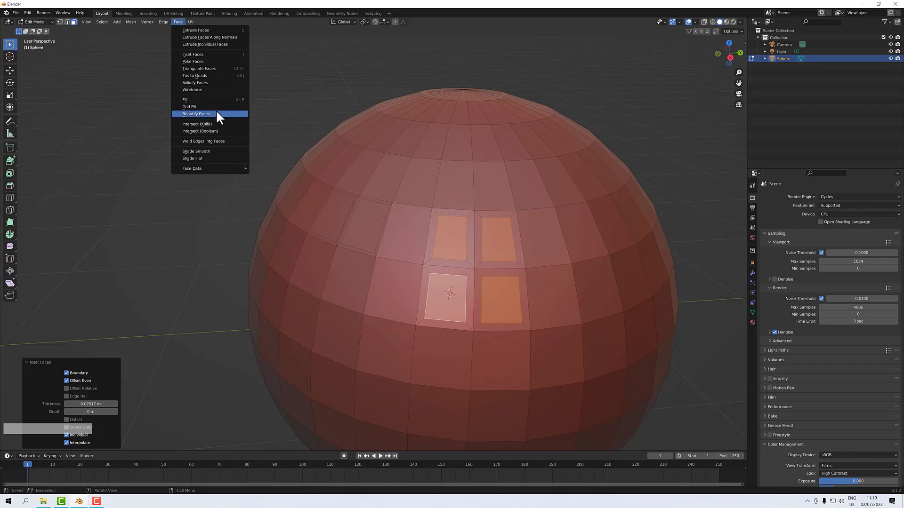
pyautogui.moveTo(216, 168)
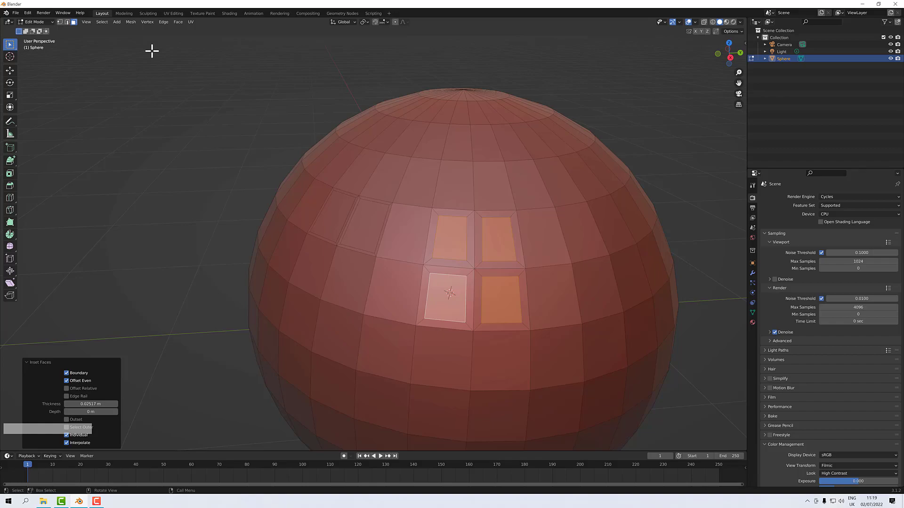
pyautogui.press('alt')
# Search the commands for "extrude" and extrude the four inset faces along their normals by about 0.4 m
pyautogui.keyDown('alt'); pyautogui.moveTo(229, 130); pyautogui.dragTo(153, 120); pyautogui.keyUp('alt')
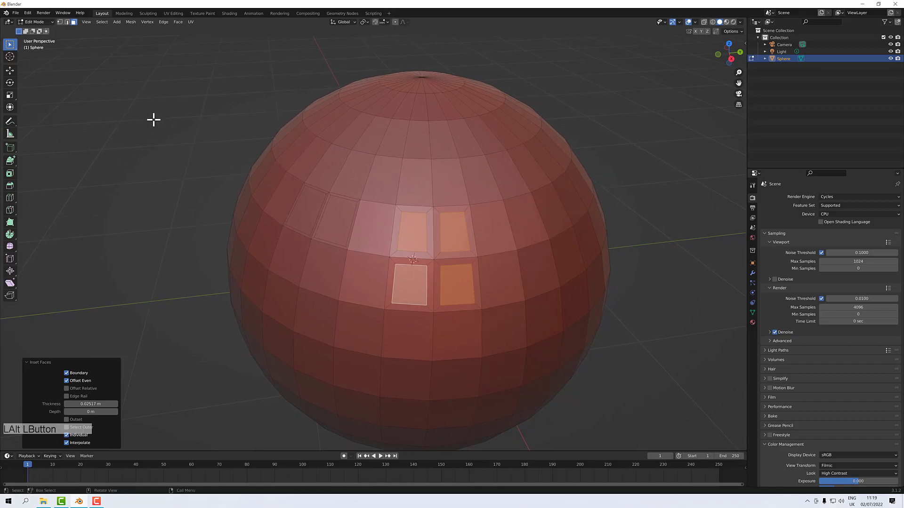
pyautogui.press('space')
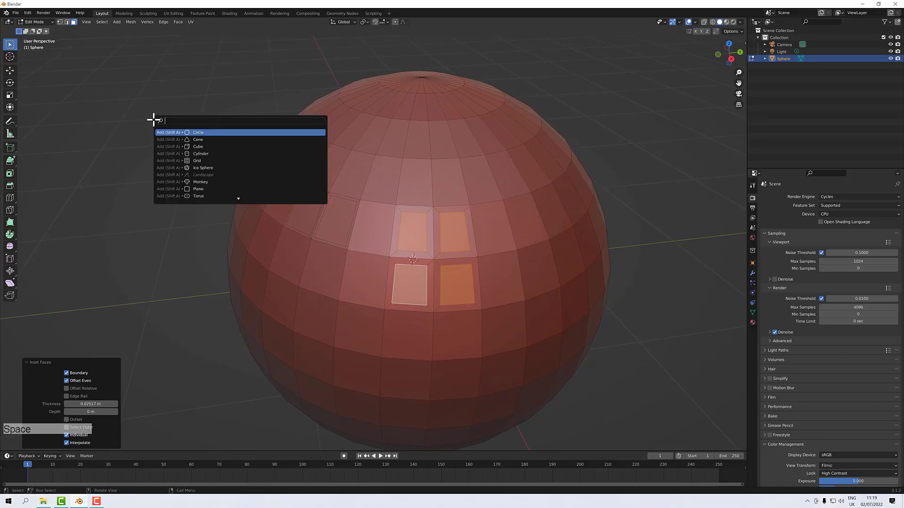
pyautogui.write('ex')
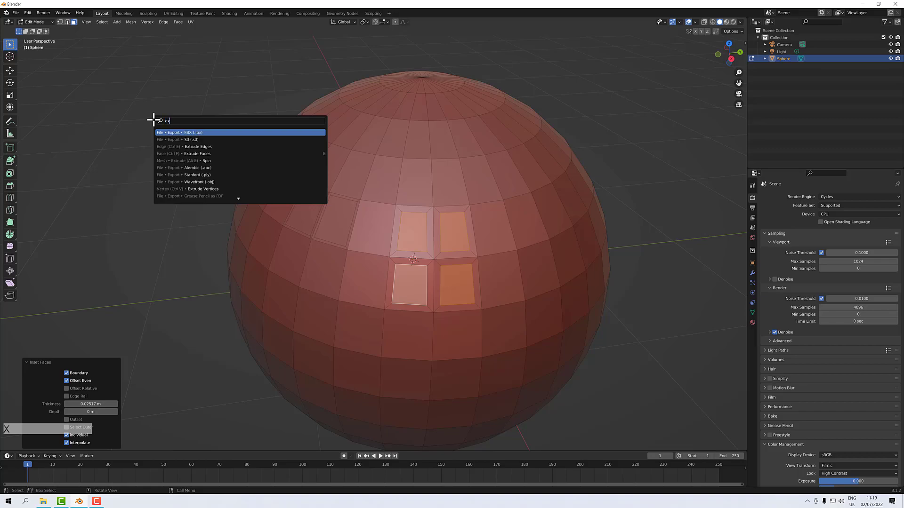
pyautogui.write('trude')
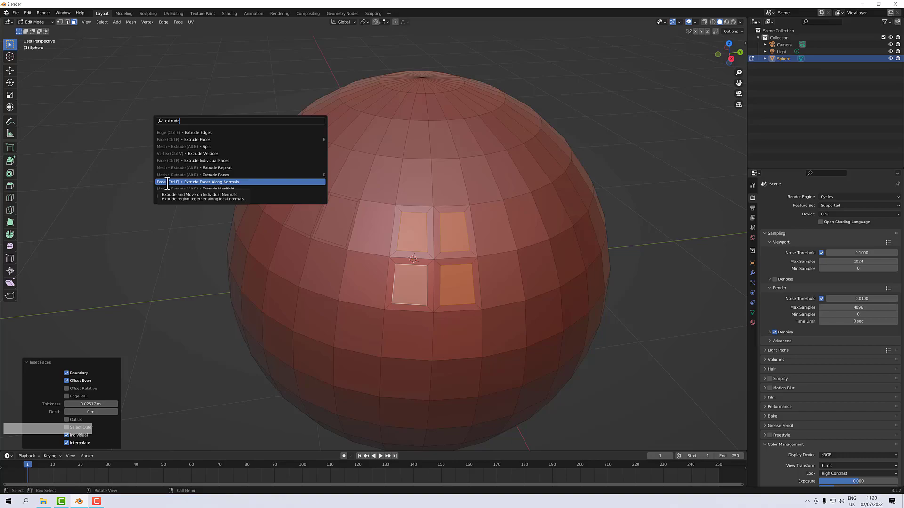
pyautogui.click(193, 182)
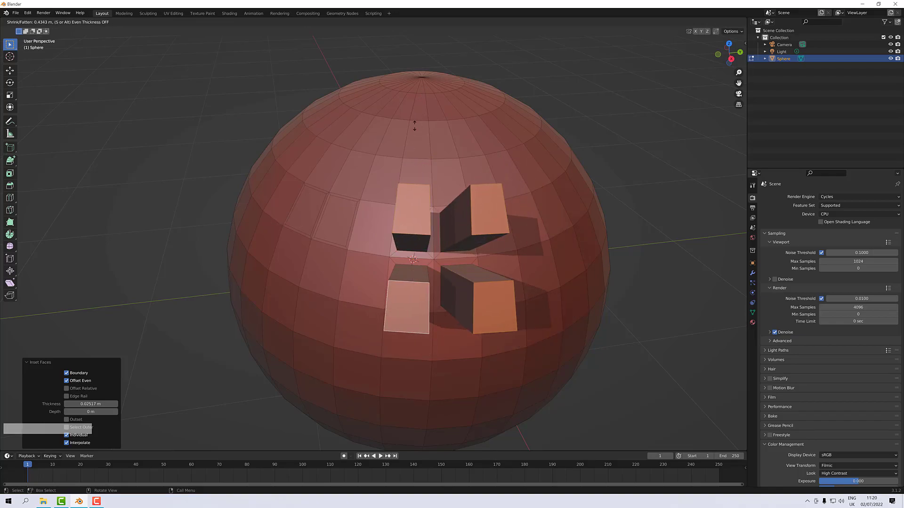
pyautogui.click(437, 178)
pyautogui.scroll(-1, 437, 178)
pyautogui.keyDown('alt'); pyautogui.moveTo(436, 184); pyautogui.dragTo(381, 191); pyautogui.keyUp('alt')
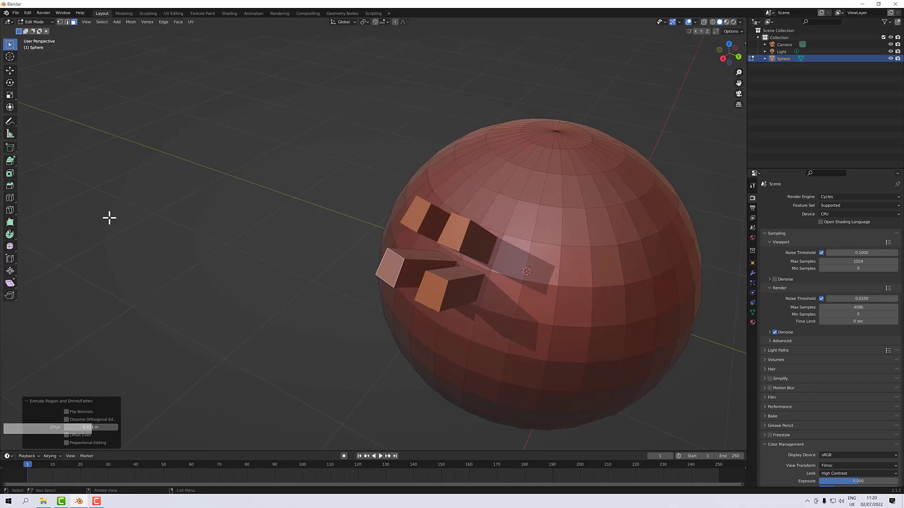
# Search the commands for "bevel" and apply Bevel Edges to the four blocks' end faces with a width of about 0.006 m
pyautogui.keyDown('alt'); pyautogui.moveTo(223, 146); pyautogui.dragTo(146, 137); pyautogui.keyUp('alt')
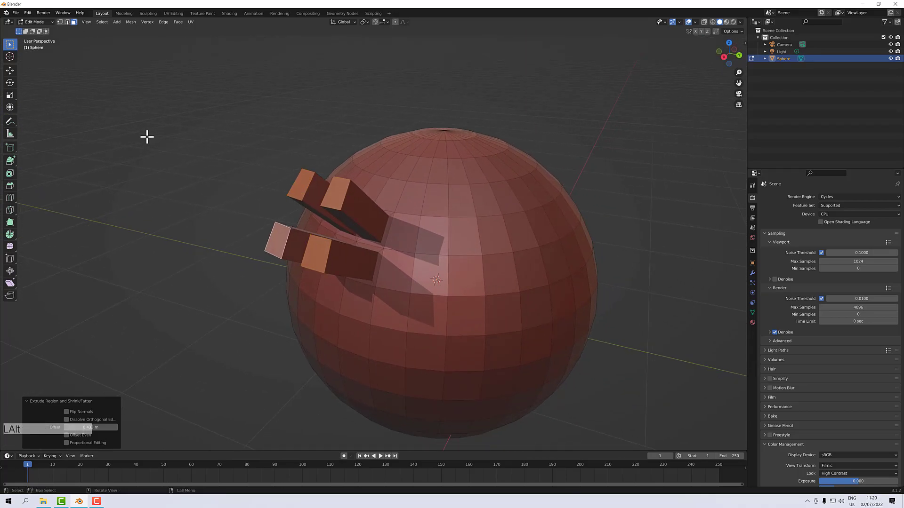
pyautogui.press('space')
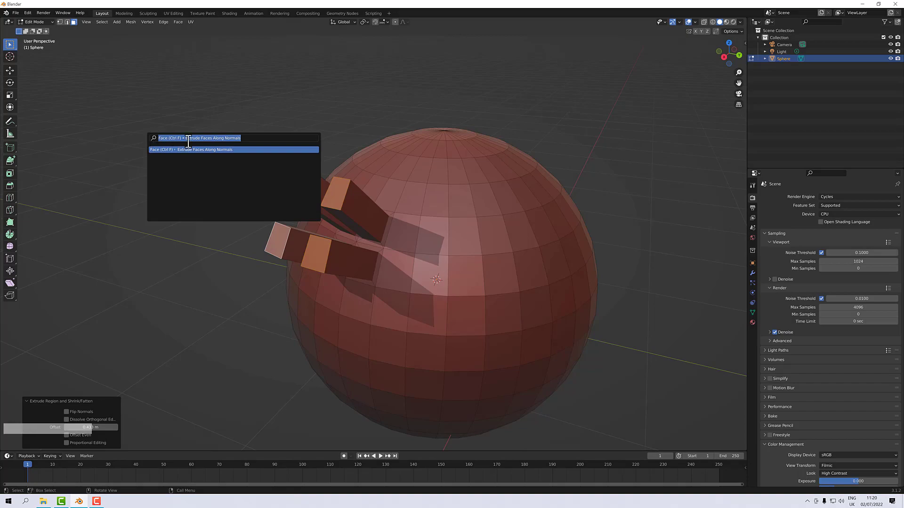
pyautogui.write('bevel')
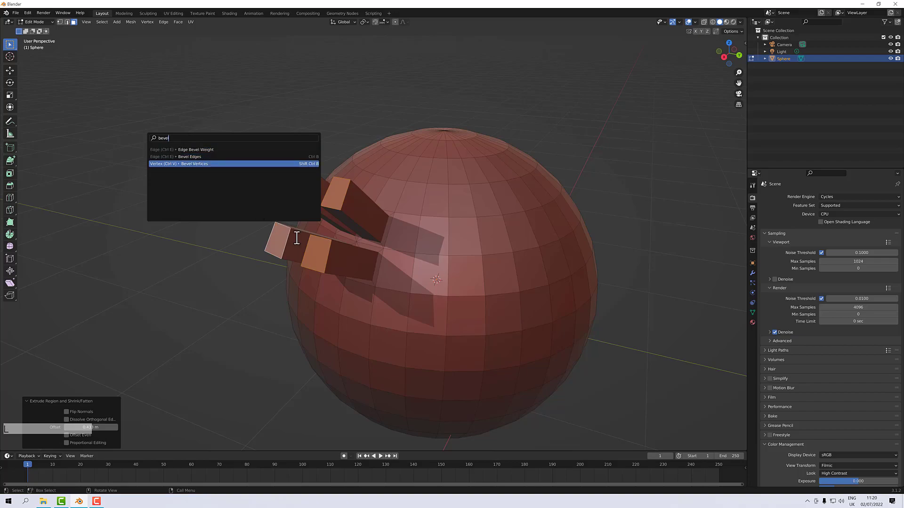
pyautogui.click(205, 157)
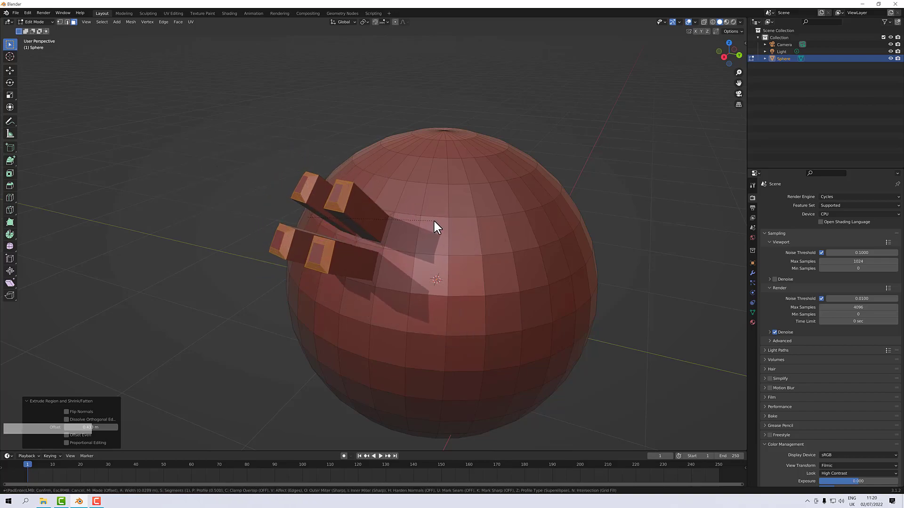
pyautogui.click(428, 219)
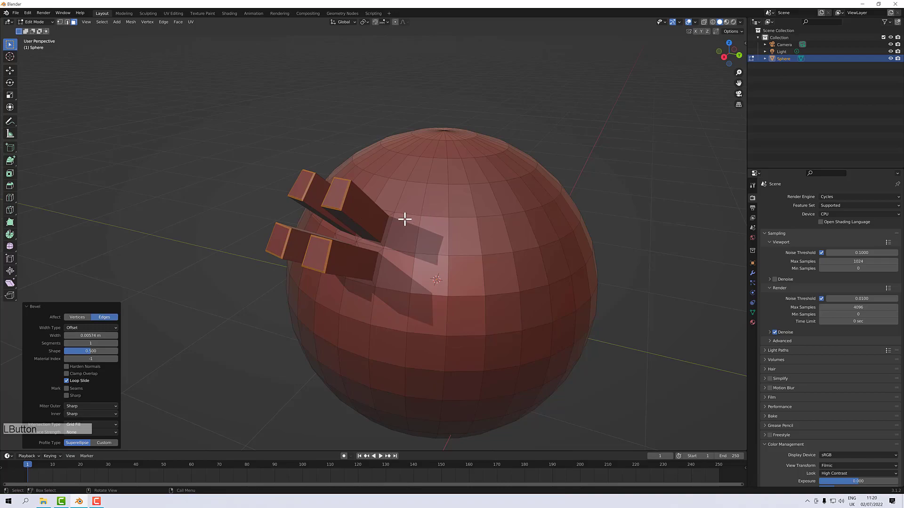
# Set the bevel to 2 segments and check the outer miter options, keeping Sharp
pyautogui.scroll(5, 335, 205)
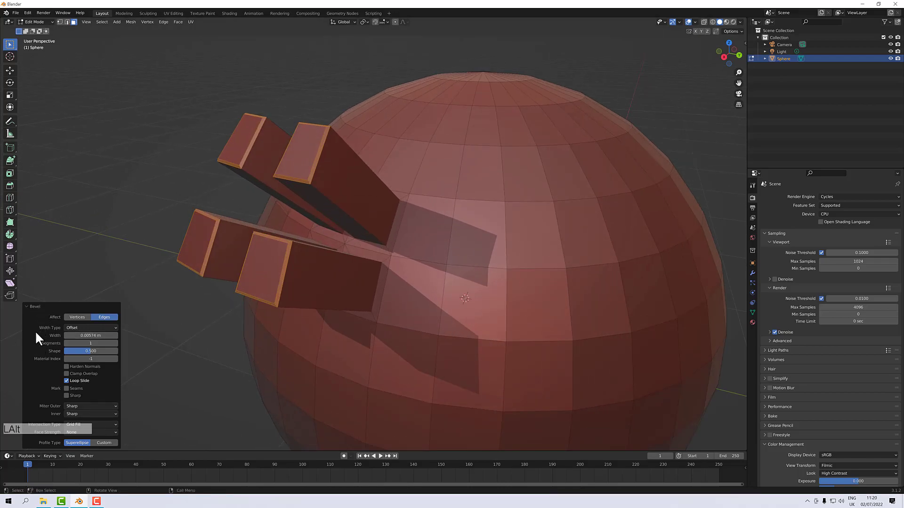
pyautogui.click(80, 344)
pyautogui.write('2')
pyautogui.press('Return')
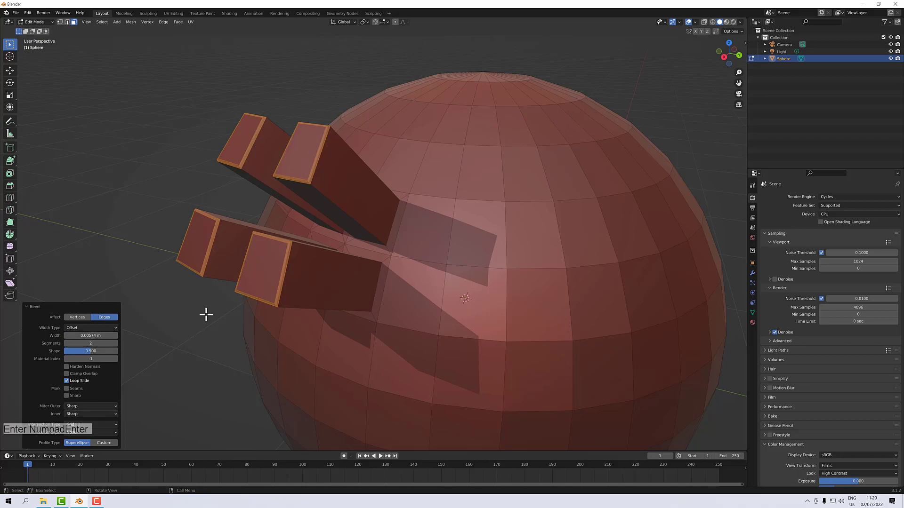
pyautogui.scroll(2, 315, 267)
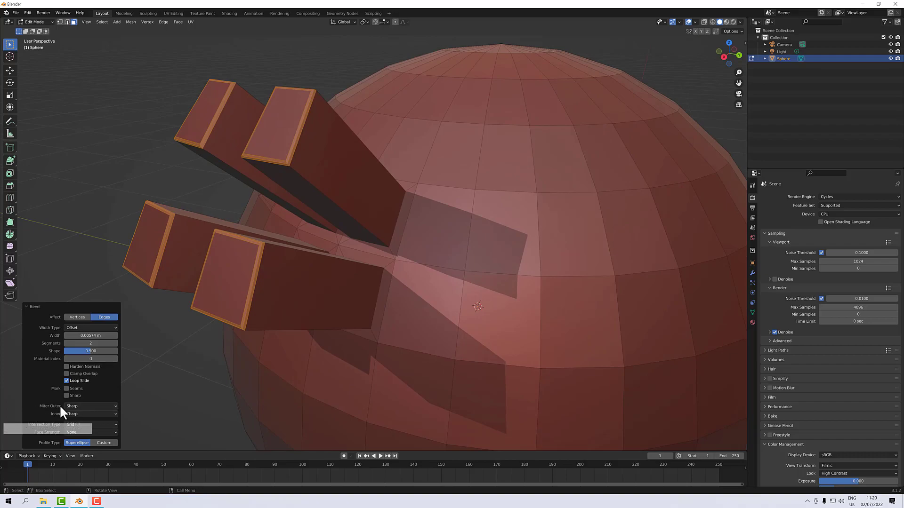
pyautogui.click(83, 406)
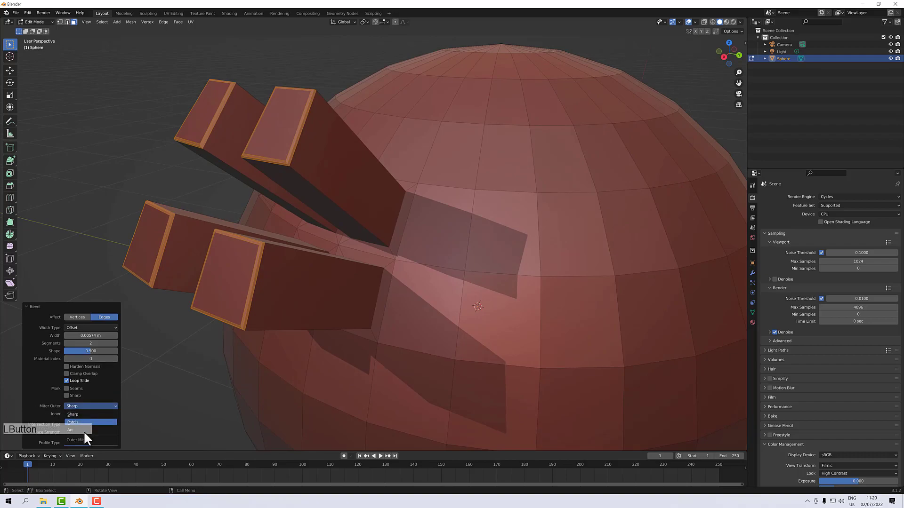
pyautogui.click(85, 404)
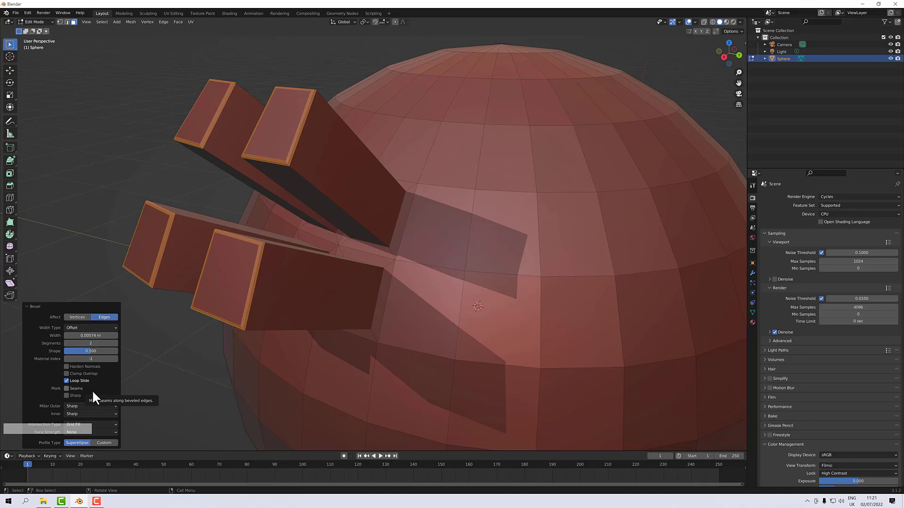
# Clear the selection on the four bevelled blocks
pyautogui.scroll(-4, 215, 280)
pyautogui.scroll(-2, 215, 283)
pyautogui.keyDown('alt'); pyautogui.moveTo(212, 286); pyautogui.dragTo(293, 262); pyautogui.keyUp('alt')
pyautogui.scroll(-3, 254, 258)
pyautogui.scroll(5, 360, 264)
pyautogui.scroll(-3, 297, 260)
pyautogui.scroll(2, 292, 265)
pyautogui.click(195, 245)
pyautogui.keyDown('alt'); pyautogui.moveTo(196, 244); pyautogui.dragTo(210, 248); pyautogui.keyUp('alt')
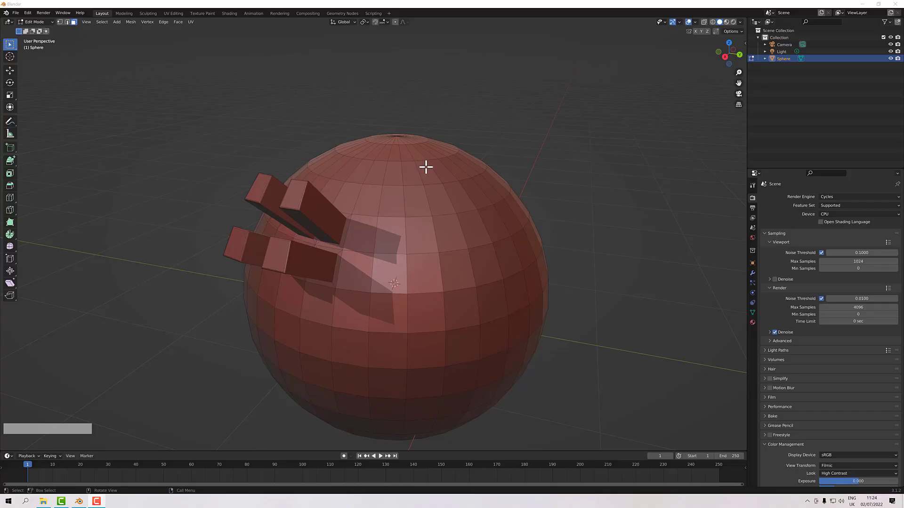
# Leave Edit Mode and return the sphere to Object Mode
pyautogui.keyDown('alt'); pyautogui.click(399, 175); pyautogui.keyUp('alt')
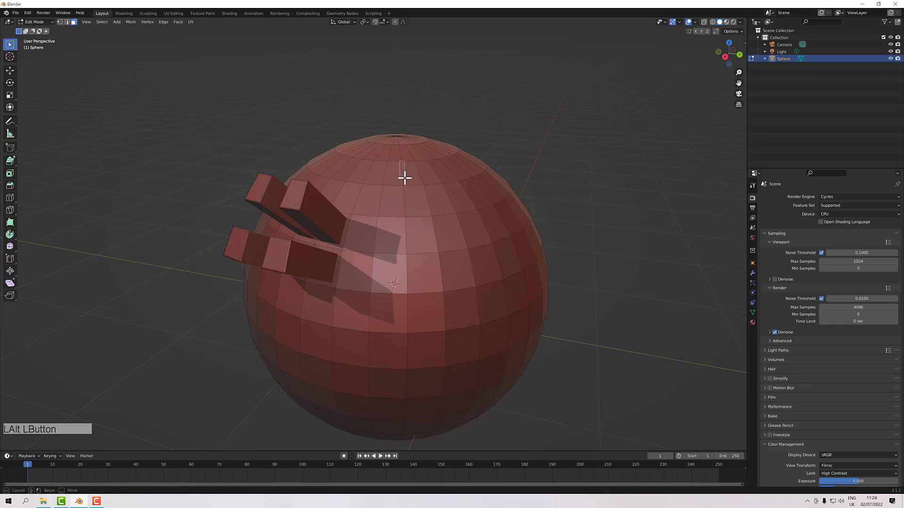
pyautogui.scroll(-2, 394, 171)
pyautogui.press('Tab')
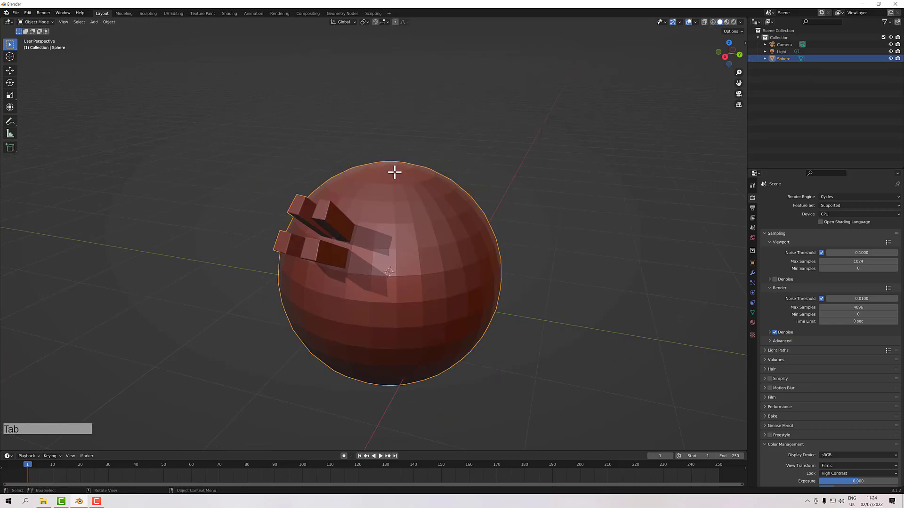
pyautogui.scroll(-3, 395, 171)
pyautogui.moveTo(395, 171); pyautogui.dragTo(445, 183, button='middle')
pyautogui.keyDown('alt'); pyautogui.moveTo(444, 179); pyautogui.dragTo(370, 160); pyautogui.keyUp('alt')
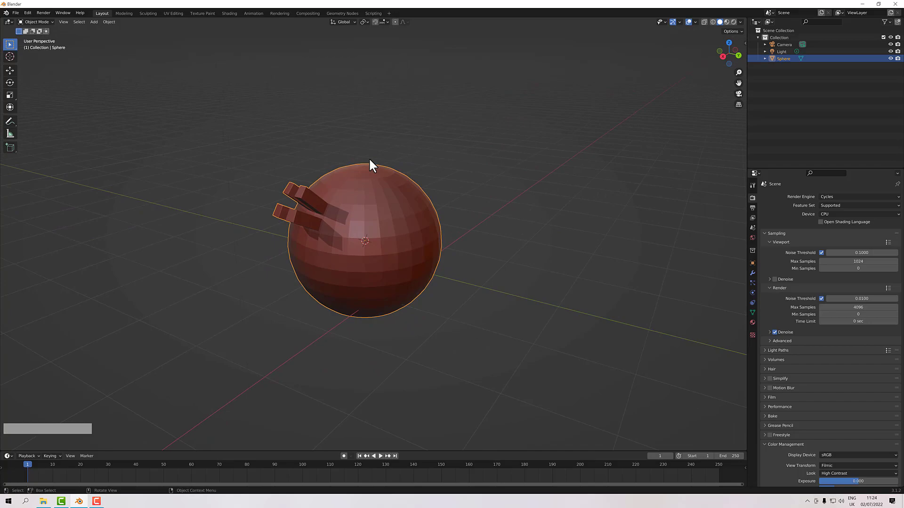
# View the sphere from the front, right and top orthographic viewpoints
pyautogui.press('KP_1')
pyautogui.scroll(2, 382, 228)
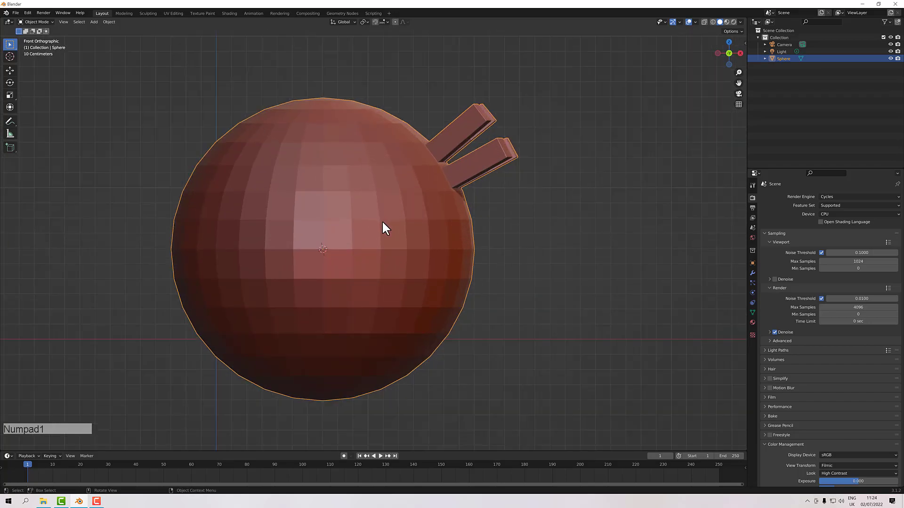
pyautogui.press('KP_3')
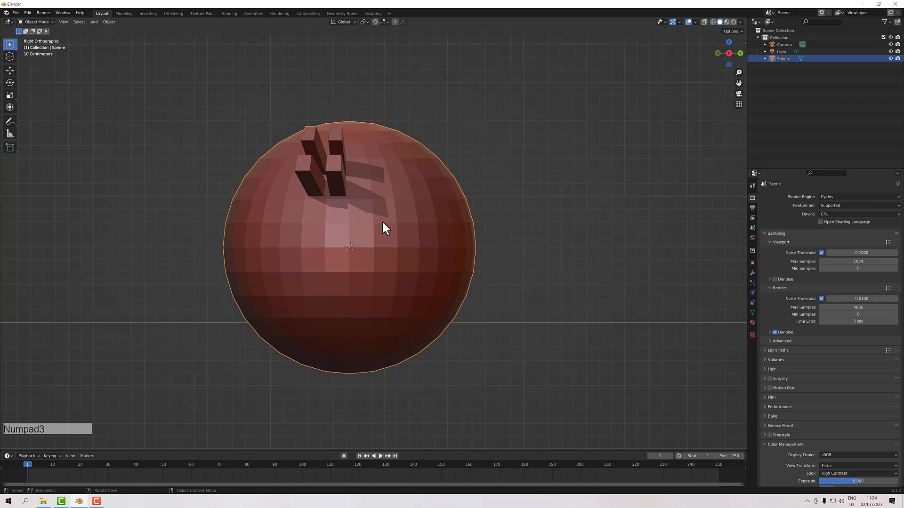
pyautogui.press('KP_7')
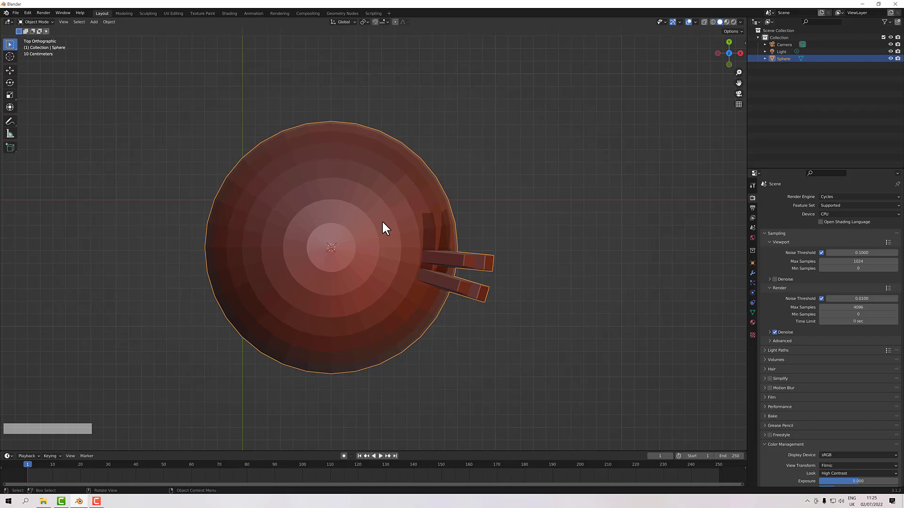
# Inspect the sphere from the opposite back, left and bottom viewpoints, and return to a free perspective view
pyautogui.press('ctrl+KP_1')
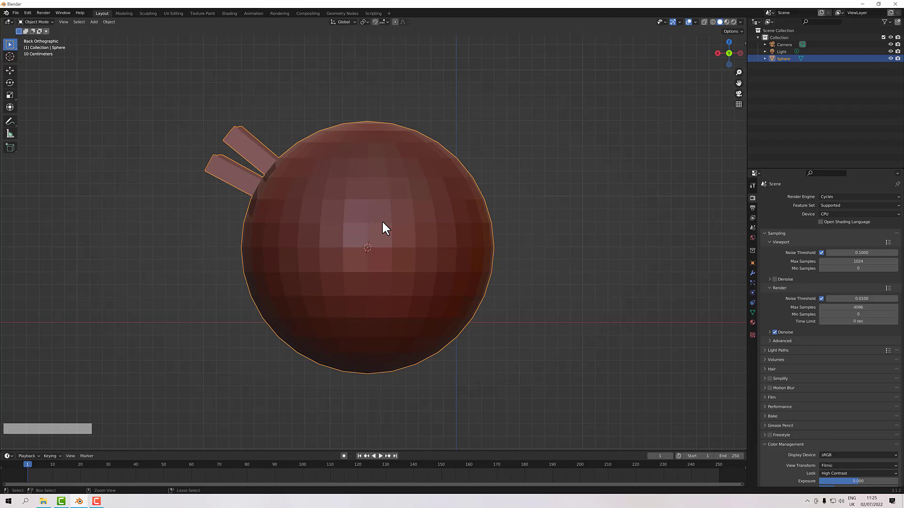
pyautogui.press('ctrl+KP_3')
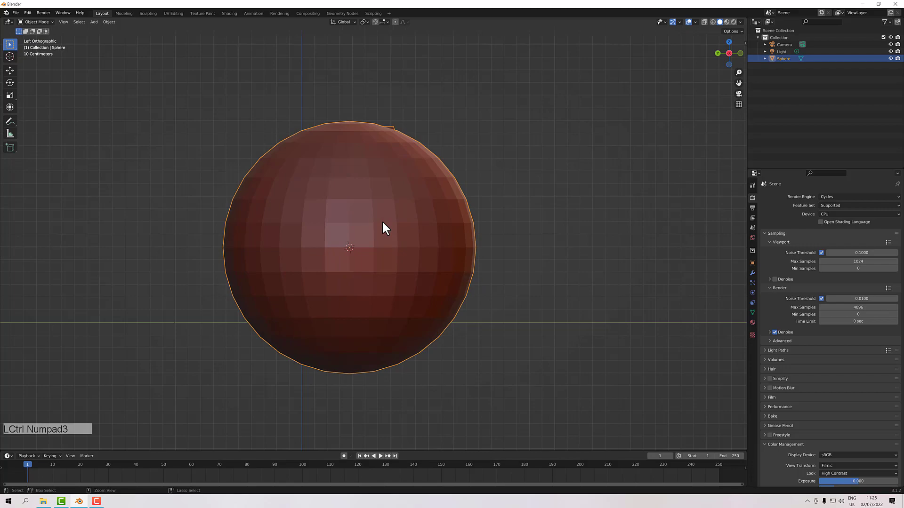
pyautogui.press('ctrl+KP_7')
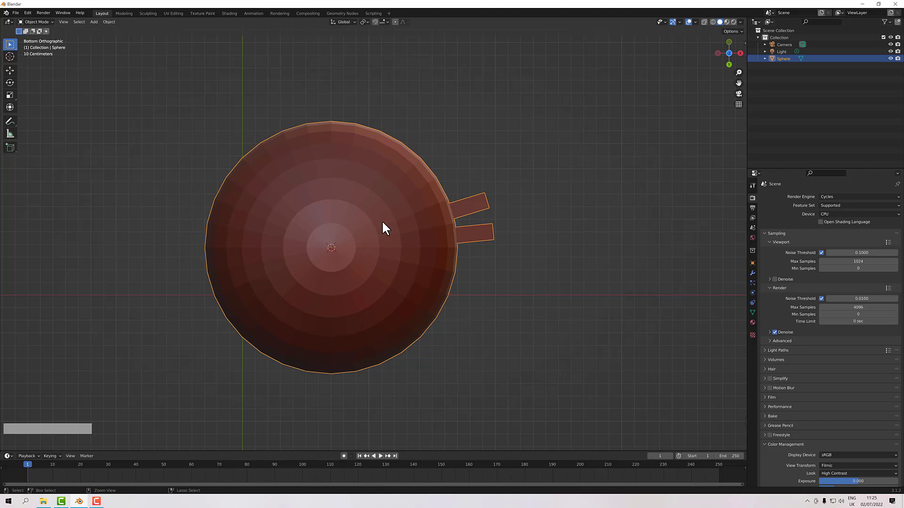
pyautogui.press('KP_7')
pyautogui.press('ctrl+KP_3')
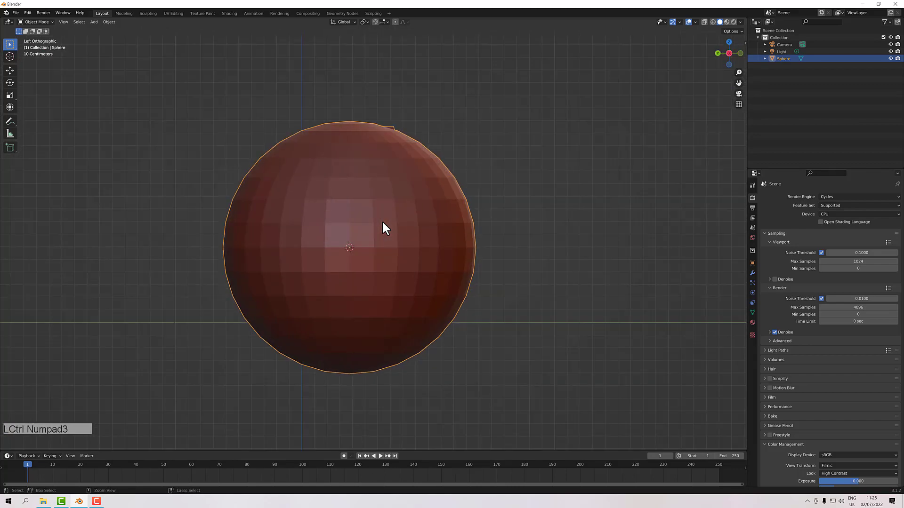
pyautogui.press('ctrl+KP_7')
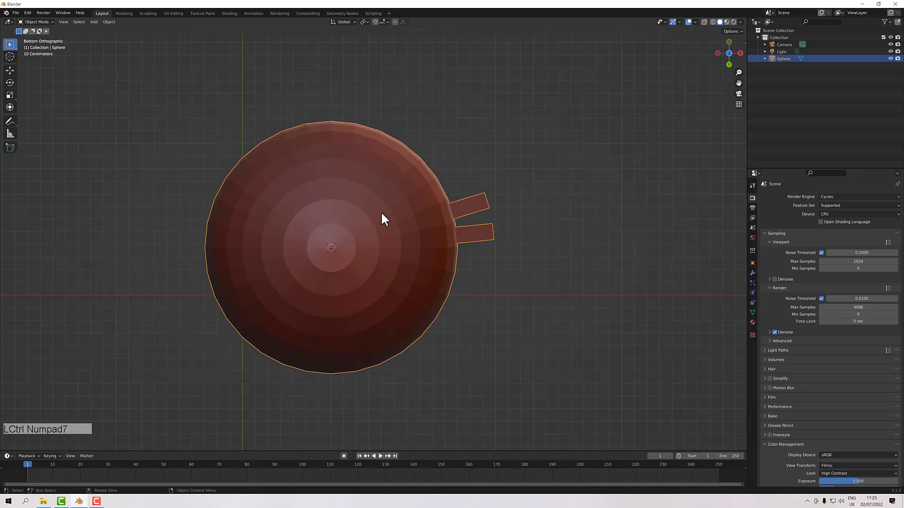
pyautogui.scroll(-1, 382, 254)
pyautogui.keyDown('alt'); pyautogui.moveTo(434, 298); pyautogui.dragTo(413, 165); pyautogui.keyUp('alt')
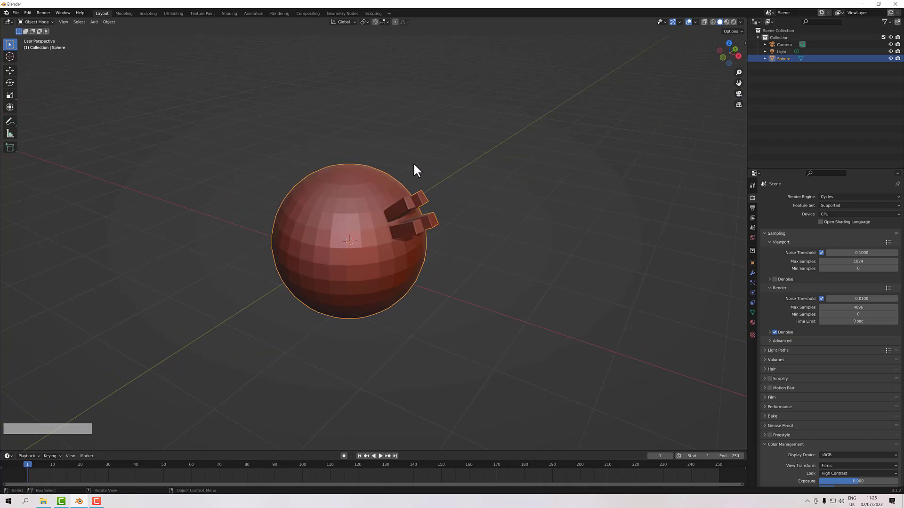
# Compare the front and right orthographic views of the sphere, and orbit back to a user perspective view
pyautogui.press('KP_1')
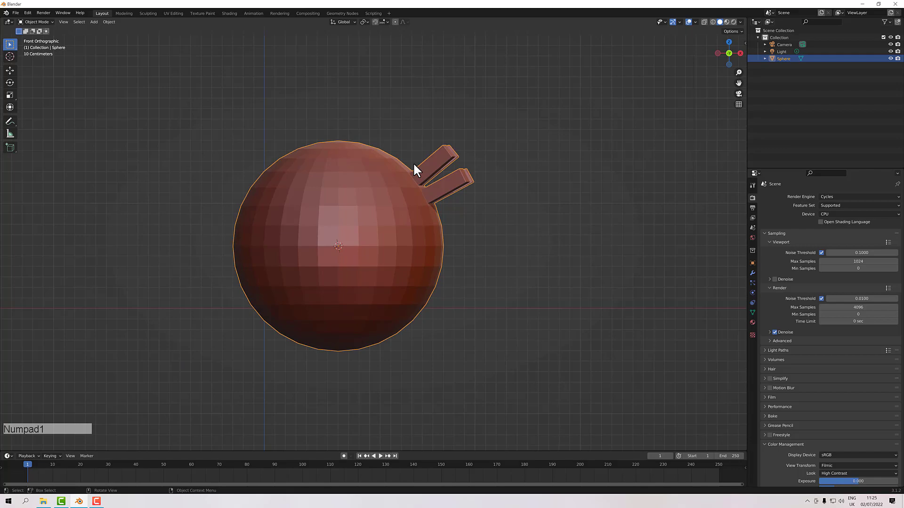
pyautogui.press('KP_3')
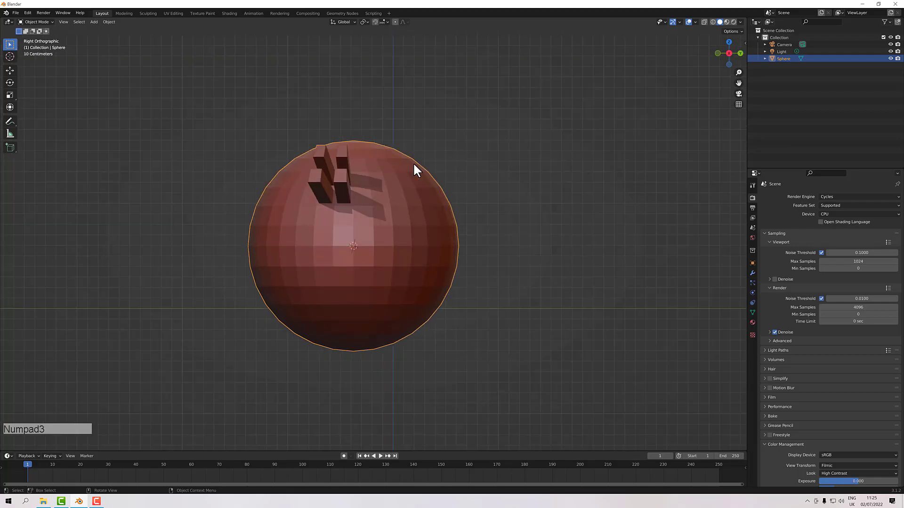
pyautogui.press('alt')
pyautogui.keyDown('alt'); pyautogui.moveTo(387, 224); pyautogui.dragTo(421, 219); pyautogui.keyUp('alt')
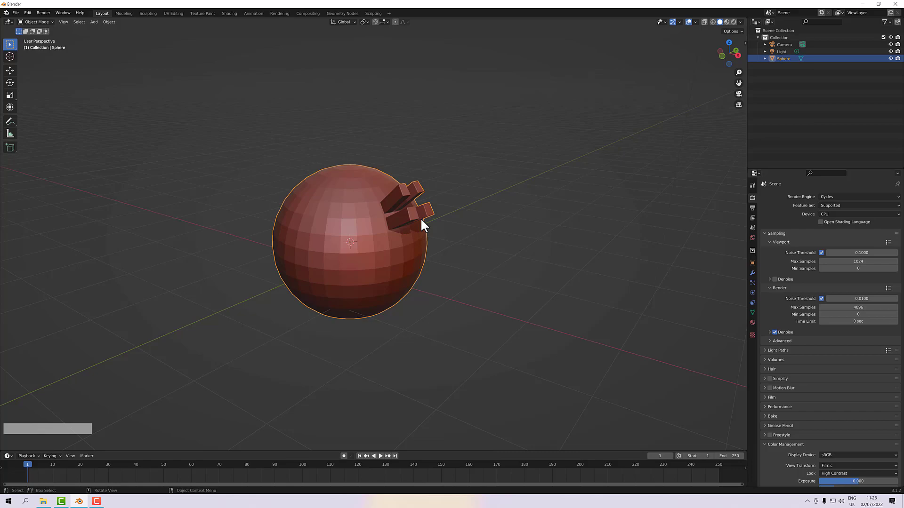
# Switch the angled view to orthographic projection and back to perspective to compare how the sphere is displayed
pyautogui.press('KP_5')
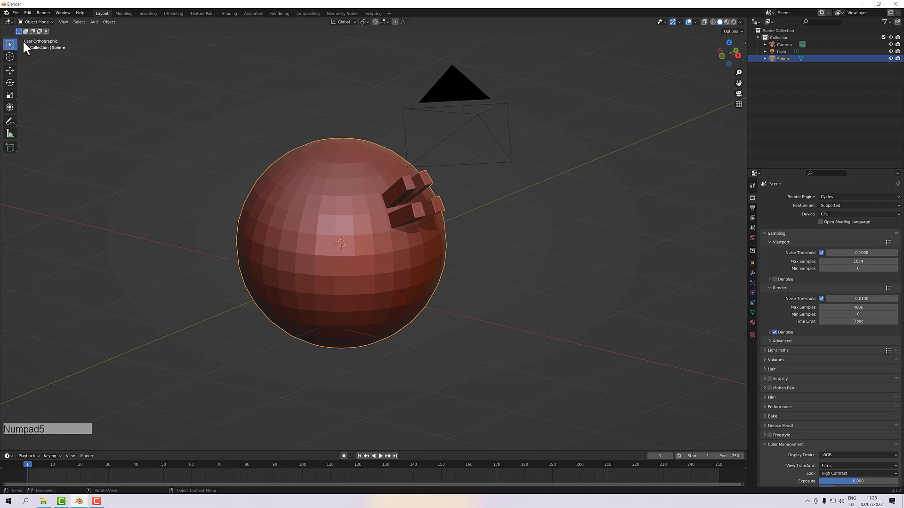
pyautogui.press('KP_5')
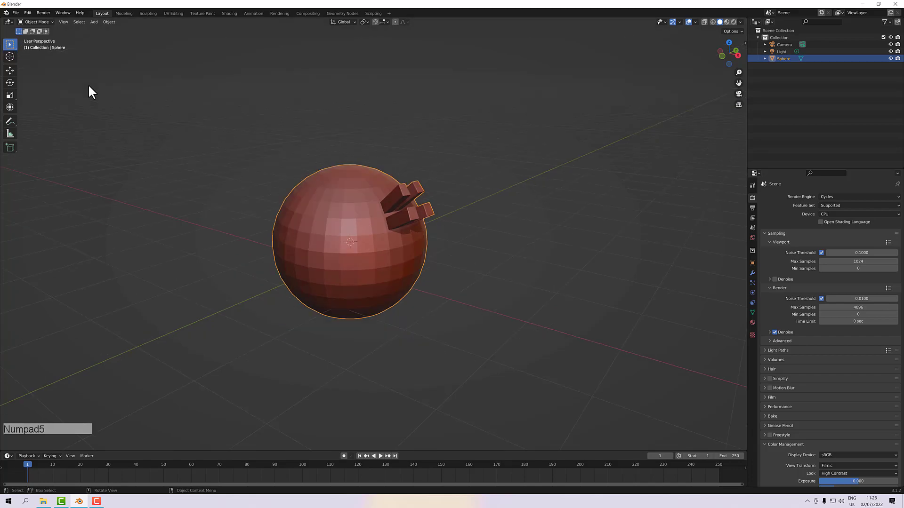
pyautogui.press('alt')
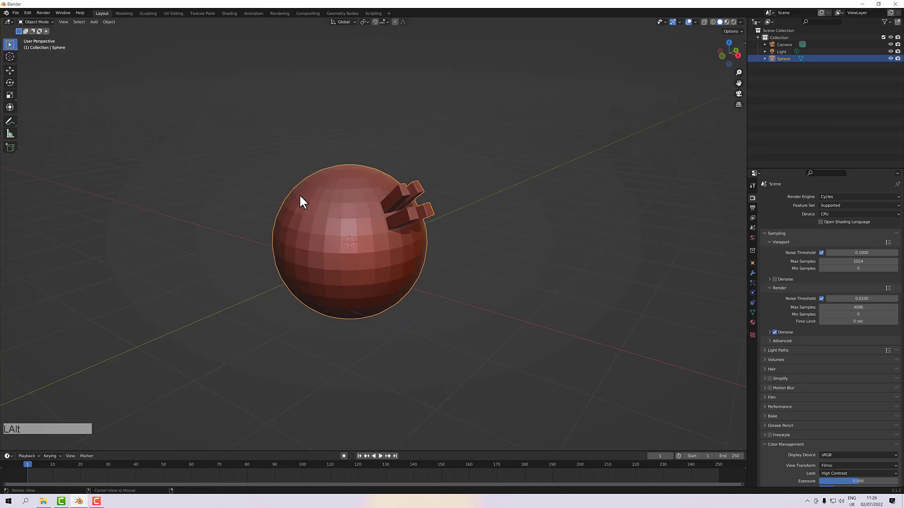
pyautogui.keyDown('alt'); pyautogui.moveTo(299, 195); pyautogui.dragTo(300, 202); pyautogui.keyUp('alt')
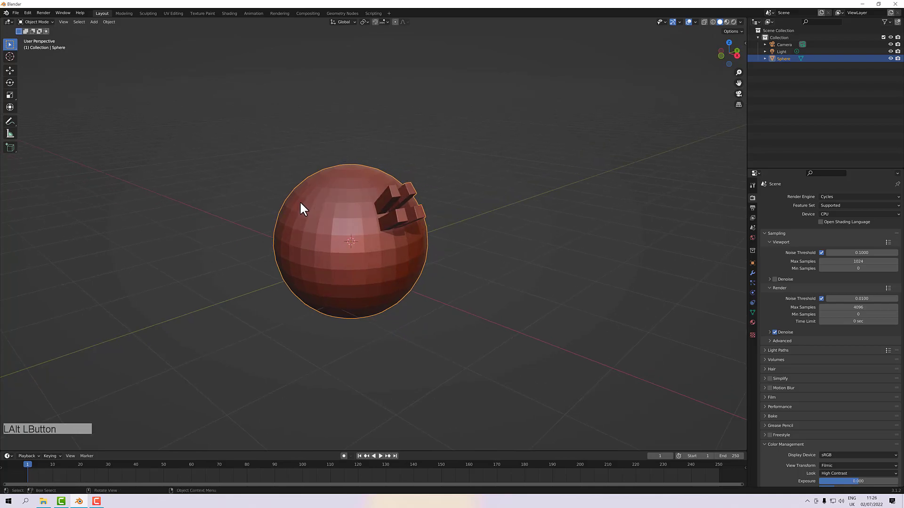
# Show the sphere in front orthographic view, toggle the projection, and orbit to an elevated perspective view facing the four blocks
pyautogui.press('KP_1')
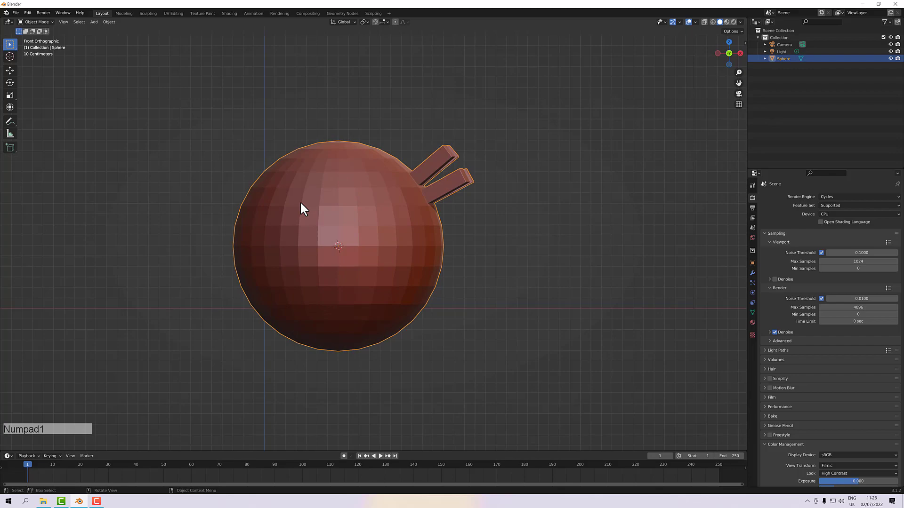
pyautogui.press('KP_5')
pyautogui.press('KP_1')
pyautogui.keyDown('alt'); pyautogui.moveTo(252, 134); pyautogui.dragTo(391, 257); pyautogui.keyUp('alt')
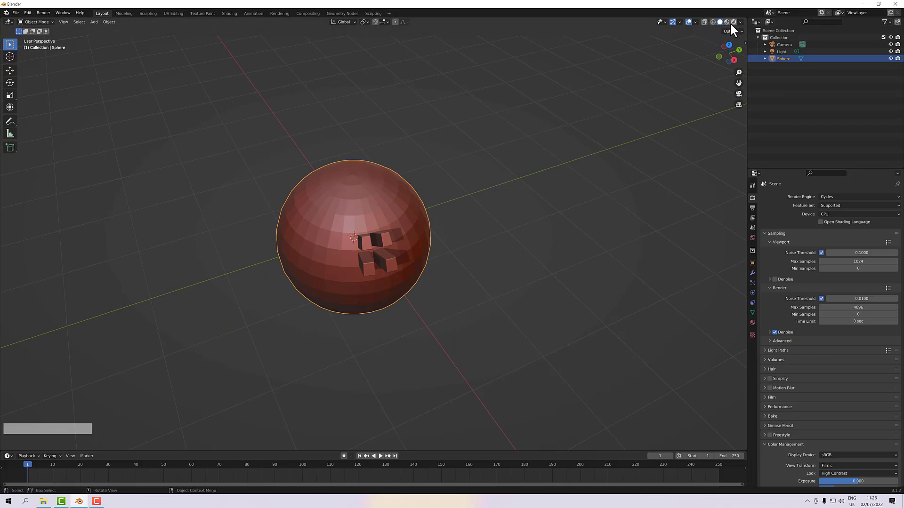
pyautogui.keyDown('alt'); pyautogui.moveTo(629, 122); pyautogui.dragTo(563, 188); pyautogui.keyUp('alt')
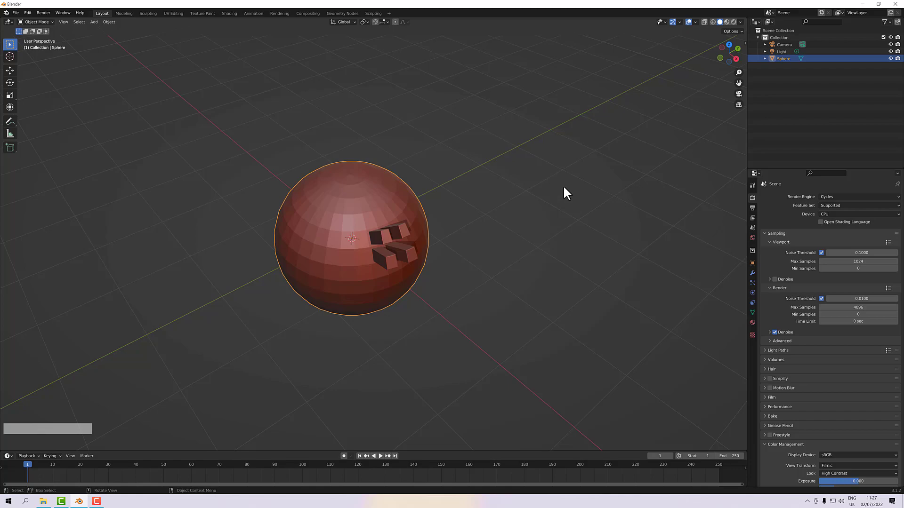
# Look through the scene camera, select the Camera object, inspect it from outside and return to the camera view
pyautogui.press('KP_0')
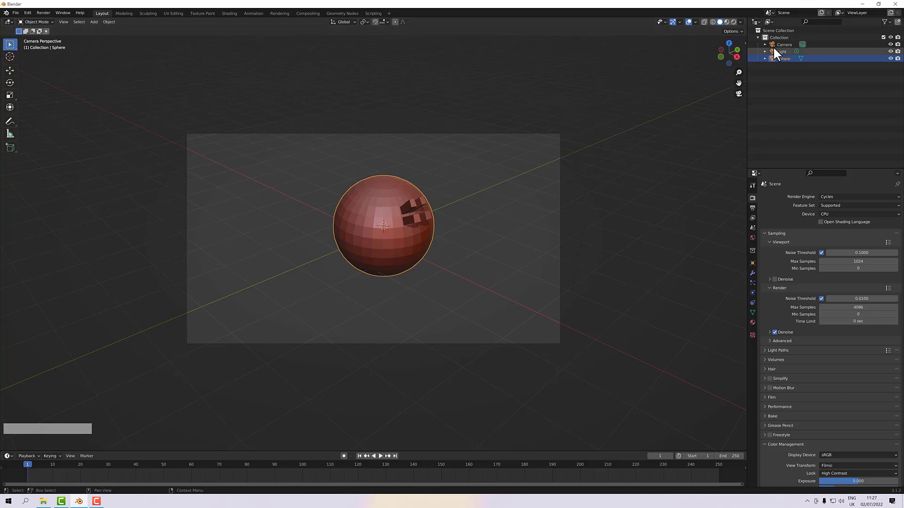
pyautogui.click(791, 45)
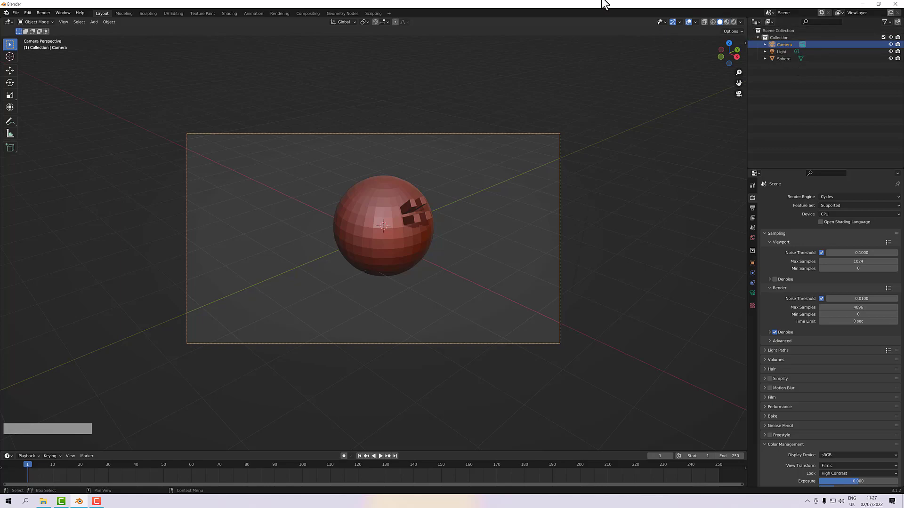
pyautogui.press('alt')
pyautogui.keyDown('alt'); pyautogui.moveTo(452, 277); pyautogui.dragTo(466, 259); pyautogui.keyUp('alt')
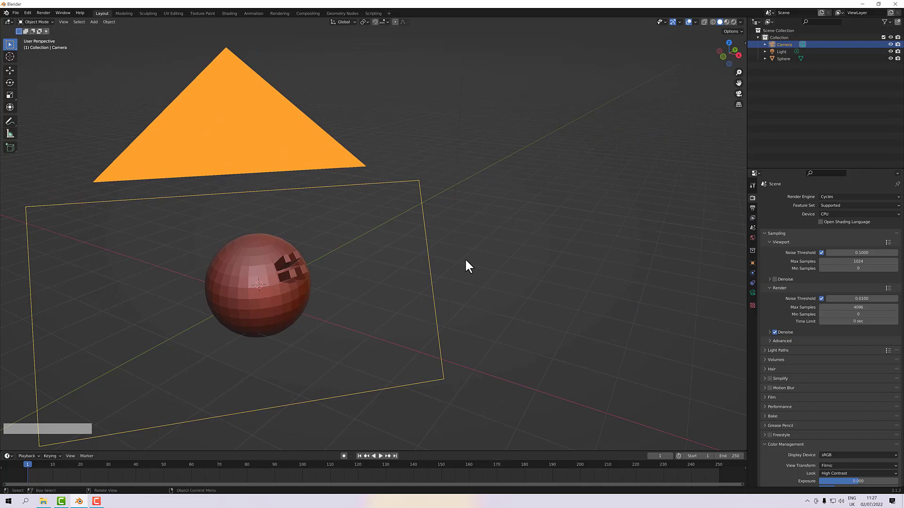
pyautogui.press('KP_0')
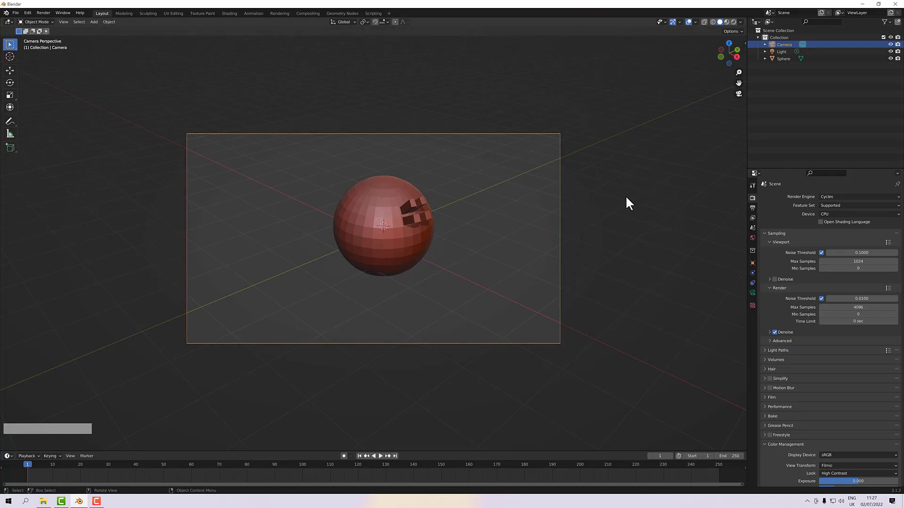
# Enable the Camera to View lock in the viewport's view settings
pyautogui.press('n')
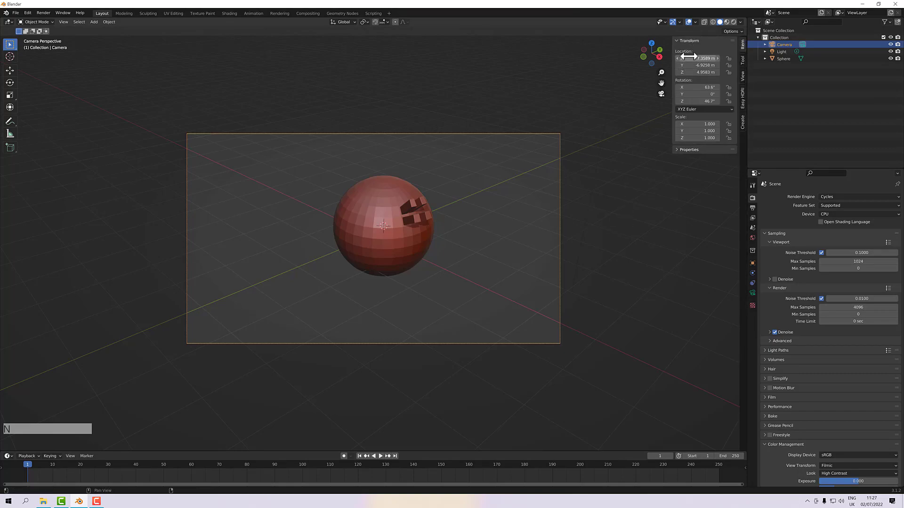
pyautogui.click(742, 77)
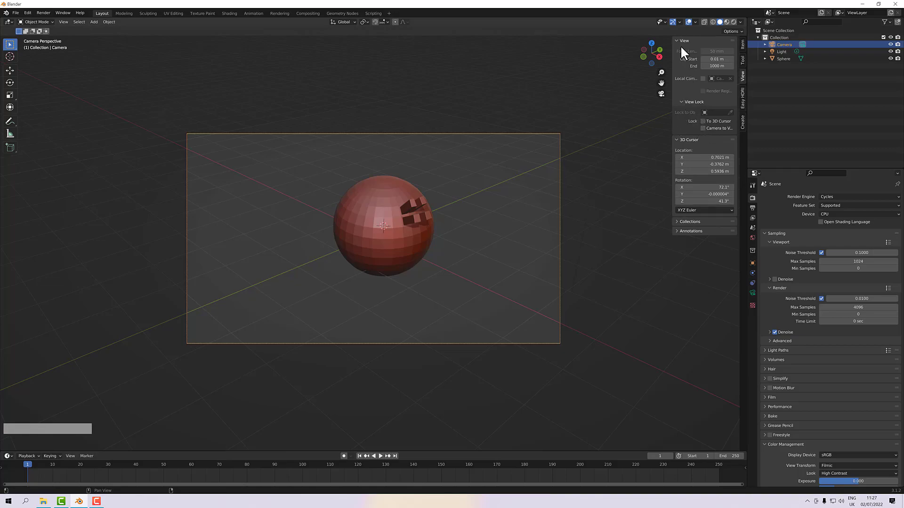
pyautogui.click(702, 128)
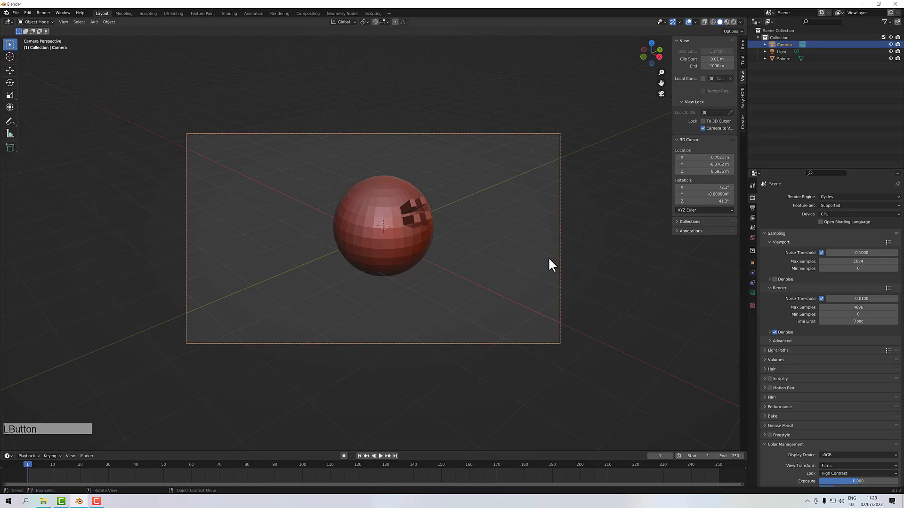
# Orbit and pan the locked camera so the sphere sits left of centre inside the camera frame, and select the sphere
pyautogui.keyDown('alt'); pyautogui.moveTo(388, 249); pyautogui.dragTo(709, 248); pyautogui.keyUp('alt')
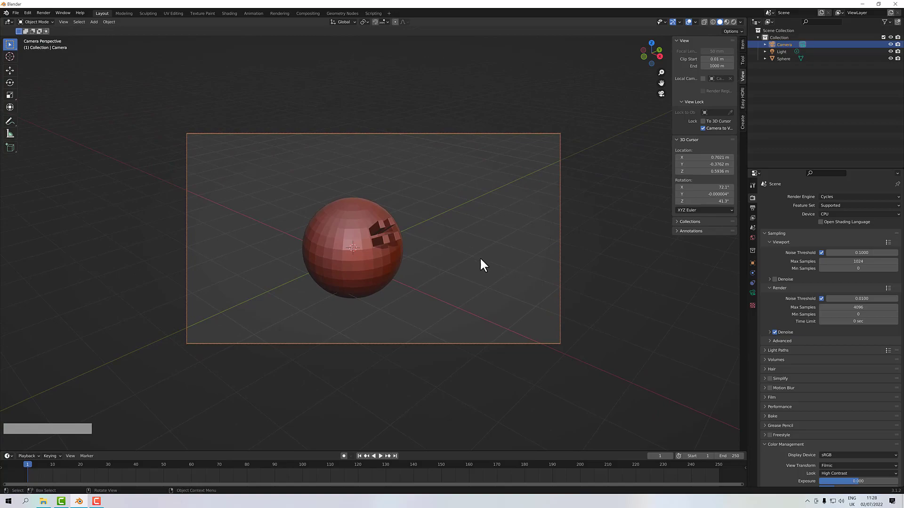
pyautogui.click(353, 231)
pyautogui.moveTo(475, 268)
pyautogui.keyDown('alt'); pyautogui.mouseDown()
pyautogui.moveTo(486, 273)
pyautogui.moveTo(269, 264)
pyautogui.moveTo(378, 269)
pyautogui.moveTo(492, 259)
pyautogui.moveTo(526, 268)
pyautogui.moveTo(454, 256)
pyautogui.moveTo(532, 258)
pyautogui.moveTo(454, 210)
pyautogui.moveTo(397, 202)
pyautogui.moveTo(426, 268)
pyautogui.moveTo(473, 268)
pyautogui.mouseUp(); pyautogui.keyUp('alt')
pyautogui.click(480, 242)
pyautogui.keyDown('alt'); pyautogui.keyDown('shift'); pyautogui.moveTo(468, 194); pyautogui.dragTo(431, 225); pyautogui.keyUp('shift'); pyautogui.keyUp('alt')
pyautogui.click(141, 310)
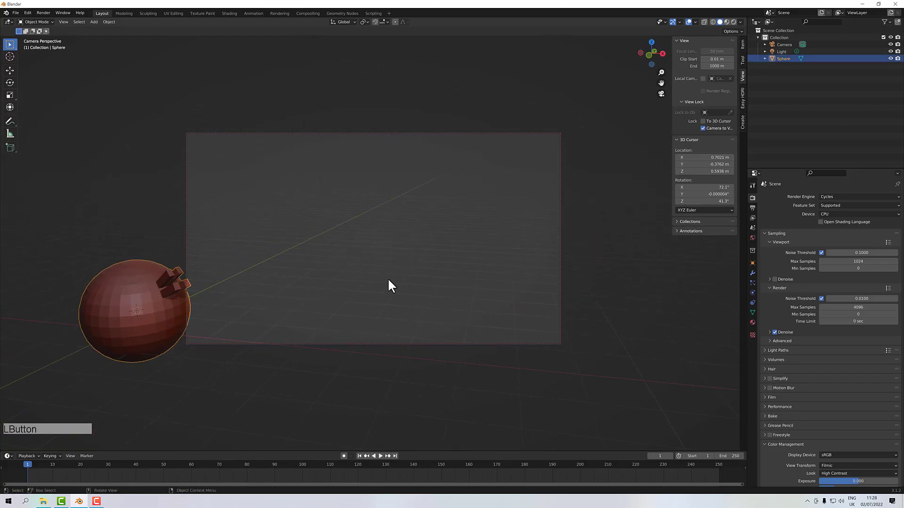
pyautogui.keyDown('alt'); pyautogui.keyDown('shift'); pyautogui.moveTo(387, 282); pyautogui.dragTo(585, 216); pyautogui.keyUp('shift'); pyautogui.keyUp('alt')
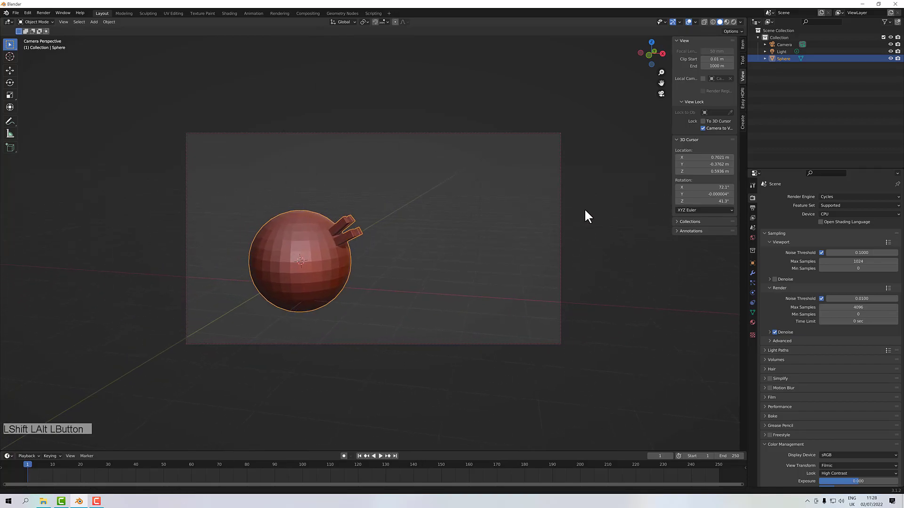
# Dolly the locked camera closer and orbit it slightly so the sphere appears larger, with its four blocks facing upper right
pyautogui.moveTo(440, 242)
pyautogui.keyDown('alt'); pyautogui.mouseDown()
pyautogui.moveTo(294, 238)
pyautogui.moveTo(399, 247)
pyautogui.moveTo(374, 248)
pyautogui.moveTo(425, 218)
pyautogui.moveTo(522, 262)
pyautogui.moveTo(438, 214)
pyautogui.moveTo(493, 204)
pyautogui.moveTo(421, 214)
pyautogui.moveTo(433, 238)
pyautogui.moveTo(426, 234)
pyautogui.mouseUp(); pyautogui.keyUp('alt')
pyautogui.scroll(-8, 426, 235)
pyautogui.scroll(8, 426, 235)
pyautogui.scroll(3, 425, 233)
pyautogui.keyDown('alt'); pyautogui.moveTo(425, 234); pyautogui.dragTo(401, 227); pyautogui.keyUp('alt')
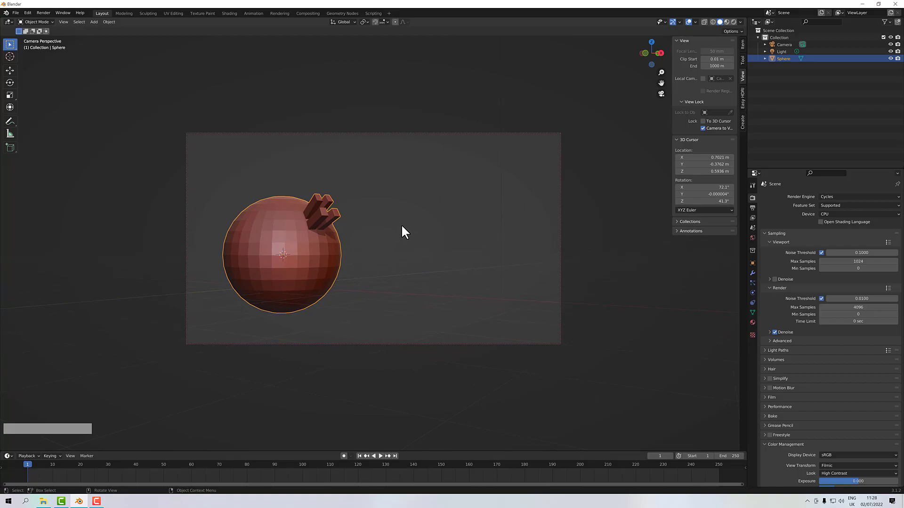
pyautogui.keyDown('alt'); pyautogui.moveTo(402, 219); pyautogui.dragTo(412, 235); pyautogui.keyUp('alt')
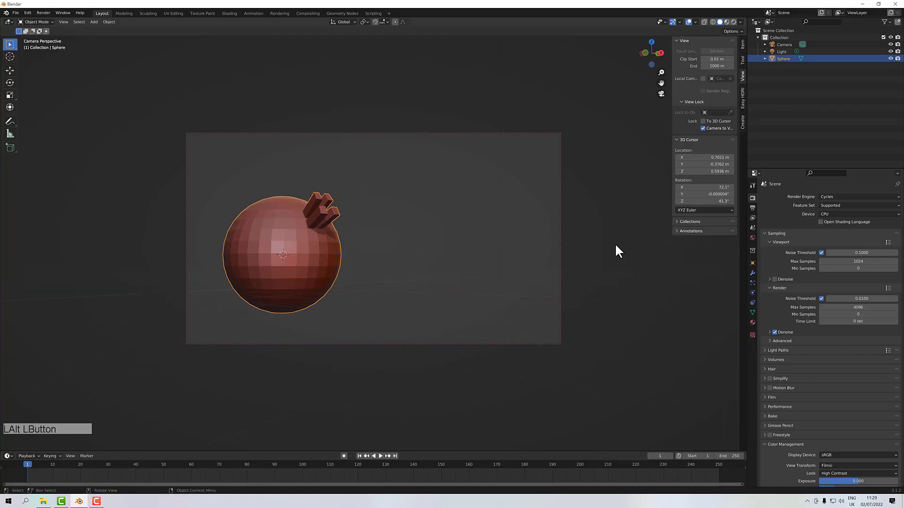
# Turn off the Camera to View lock, test zooming and orbiting without moving the camera, and return to the camera view
pyautogui.click(712, 130)
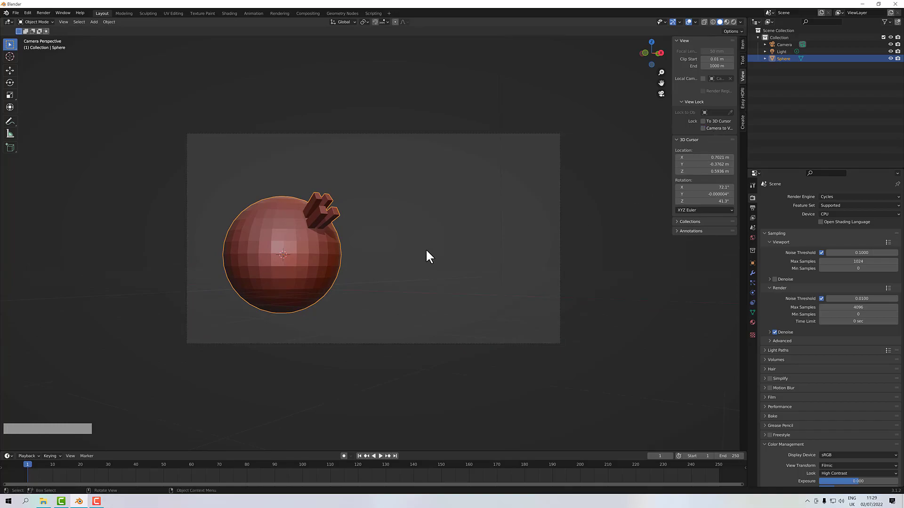
pyautogui.scroll(-3, 427, 250)
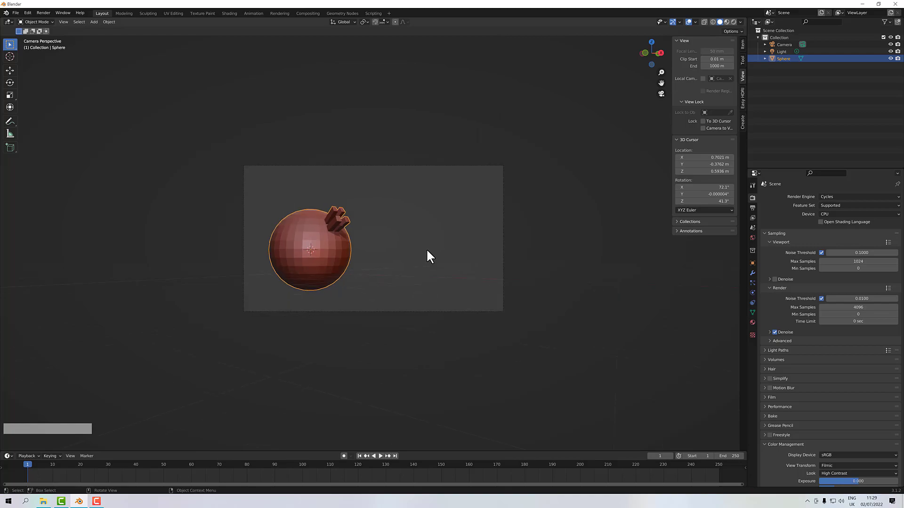
pyautogui.scroll(5, 427, 250)
pyautogui.moveTo(428, 256)
pyautogui.keyDown('alt'); pyautogui.mouseDown()
pyautogui.moveTo(411, 262)
pyautogui.moveTo(443, 262)
pyautogui.moveTo(442, 248)
pyautogui.moveTo(434, 258)
pyautogui.mouseUp(); pyautogui.keyUp('alt')
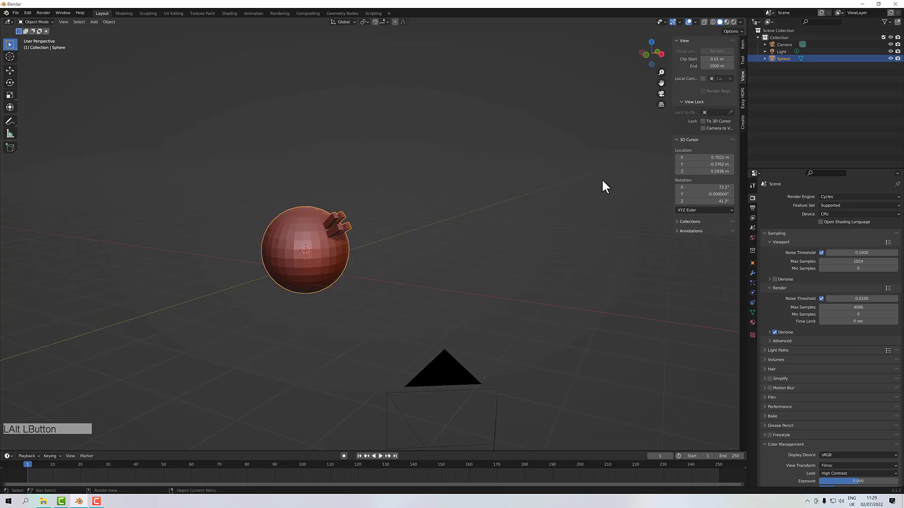
pyautogui.press('KP_0')
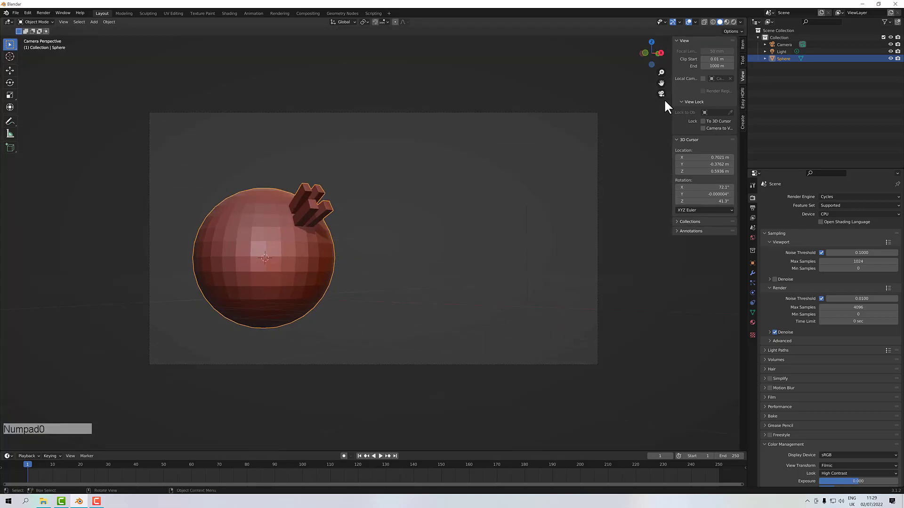
# Turn the Camera to View lock on and orbit the camera around the sphere to face the four blocks more directly
pyautogui.click(709, 128)
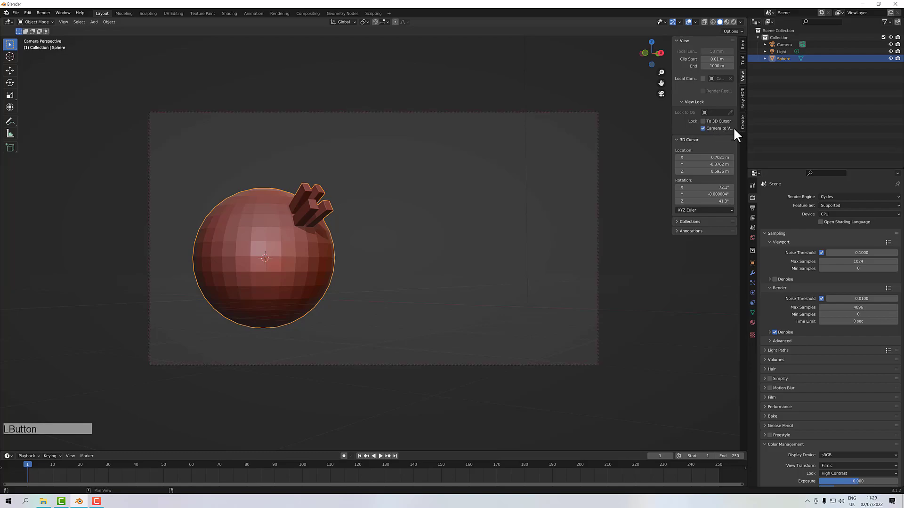
pyautogui.moveTo(312, 269)
pyautogui.mouseDown(button='middle')
pyautogui.moveTo(355, 270)
pyautogui.moveTo(312, 261)
pyautogui.mouseUp(button='middle')
pyautogui.keyDown('alt'); pyautogui.moveTo(332, 268); pyautogui.dragTo(375, 265); pyautogui.keyUp('alt')
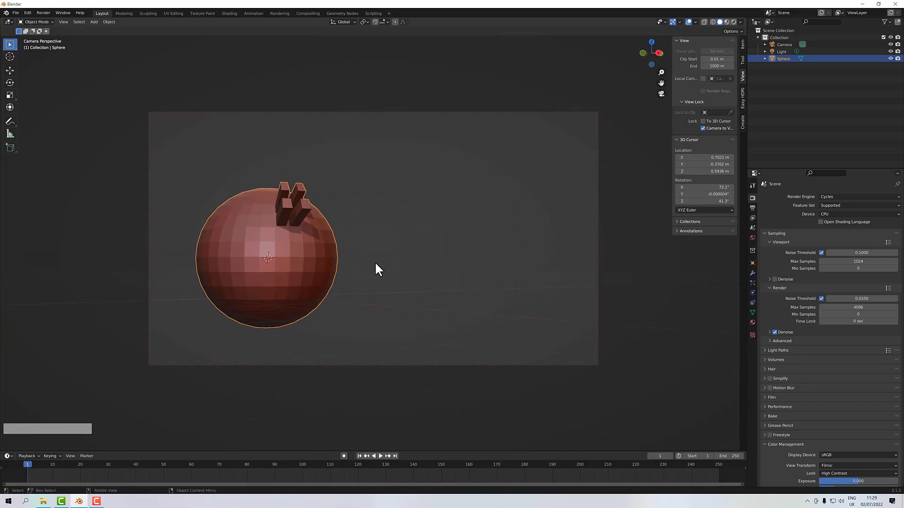